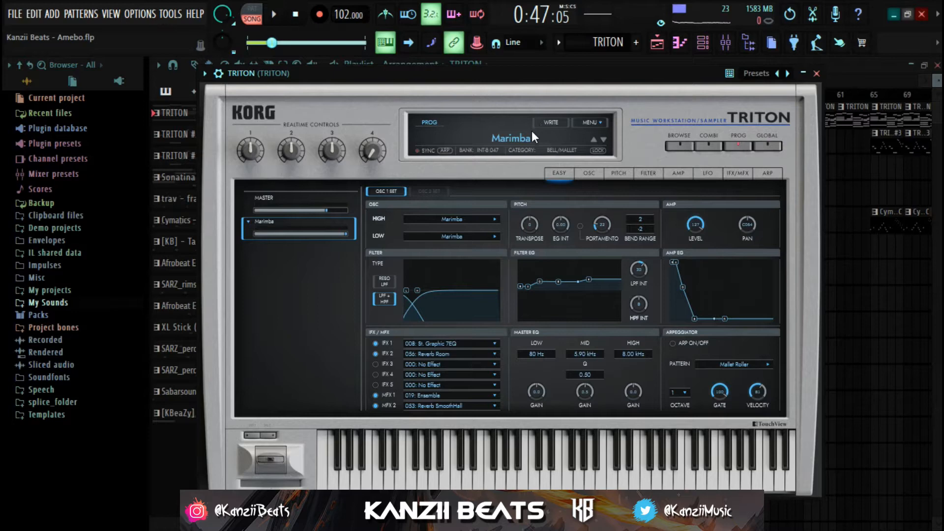
- Close the TRITON instrument window and open the first TRITON channel's notes in the piano roll
click(817, 74)
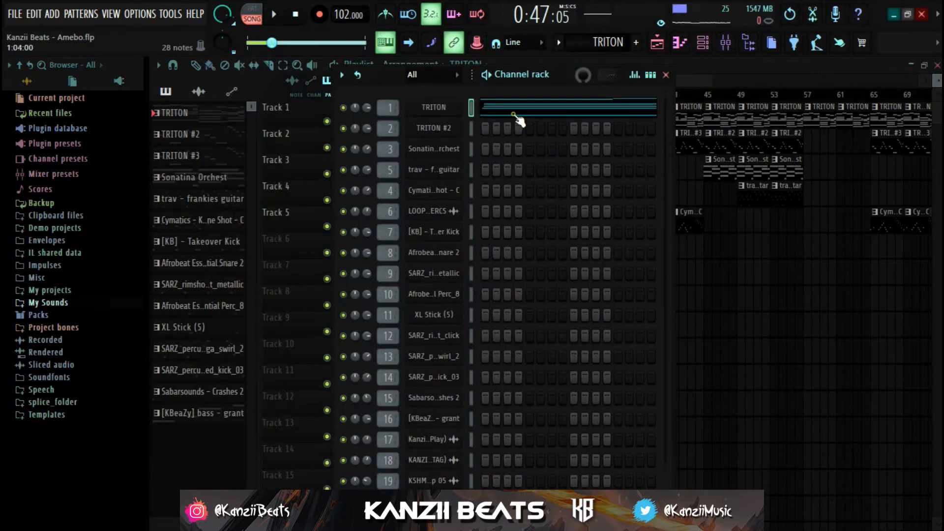
click(514, 115)
scroll(246, 173, up, 5)
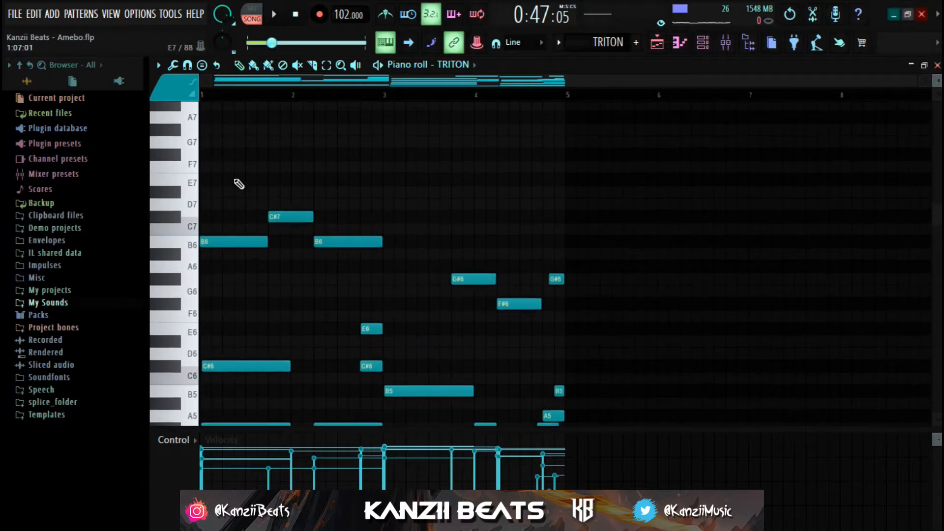
scroll(190, 197, up, 3)
scroll(204, 183, down, 2)
- Play the TRITON pattern and examine its melody and chord notes across bars 1 to 4
key(space)
key(space)
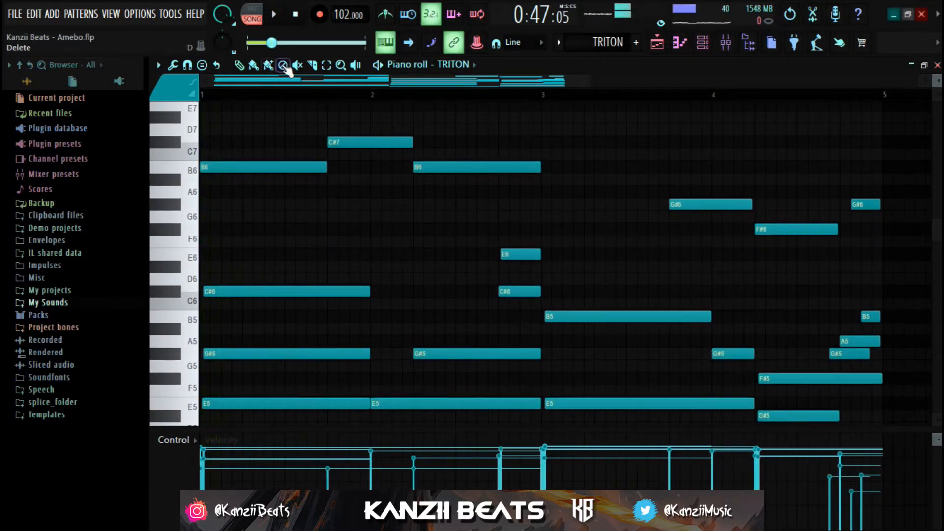
key(space)
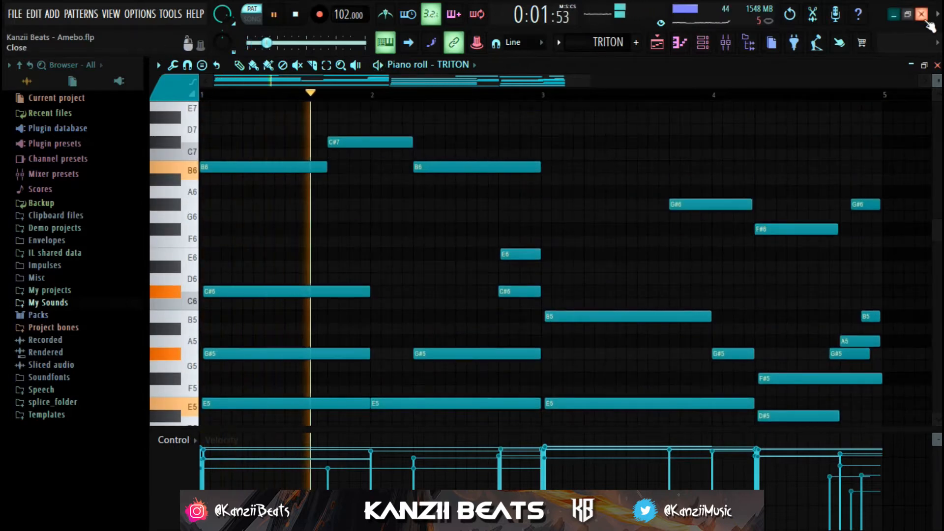
scroll(371, 291, down, 3)
scroll(706, 156, down, 5)
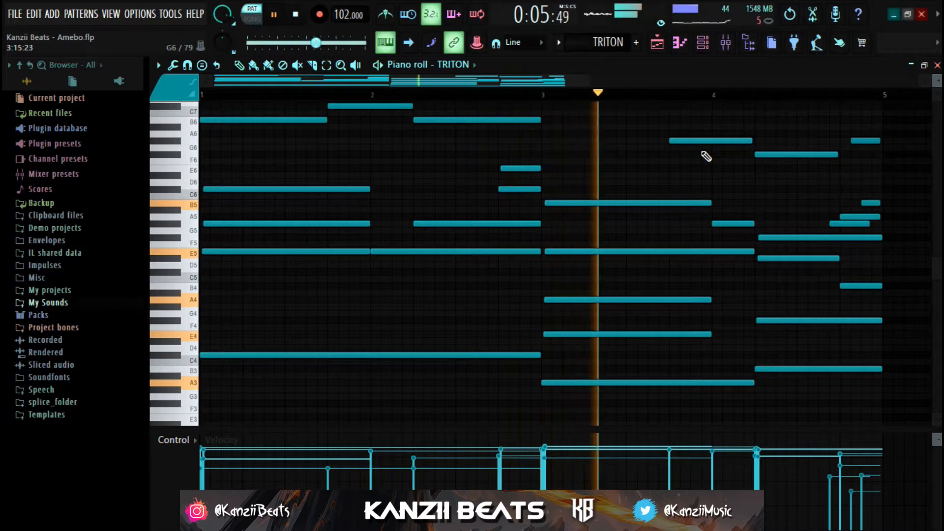
scroll(703, 167, down, 1)
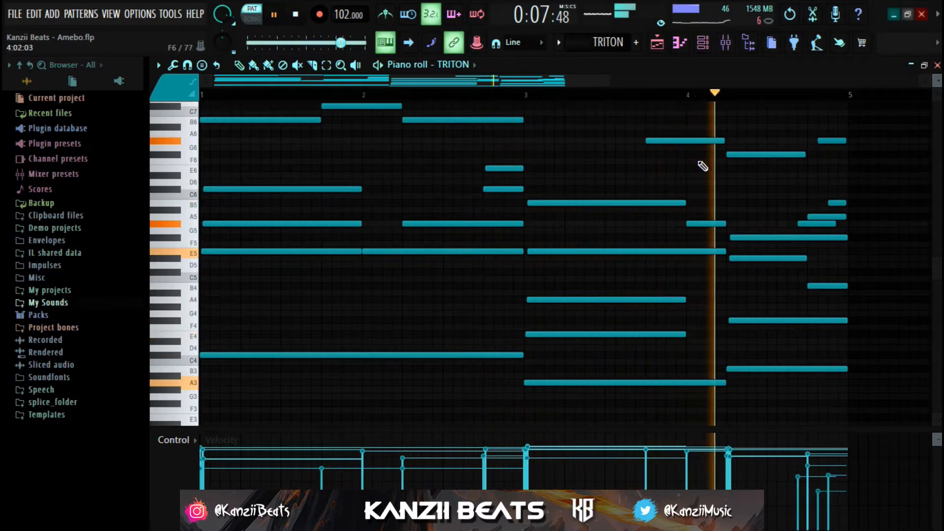
scroll(541, 236, down, 1)
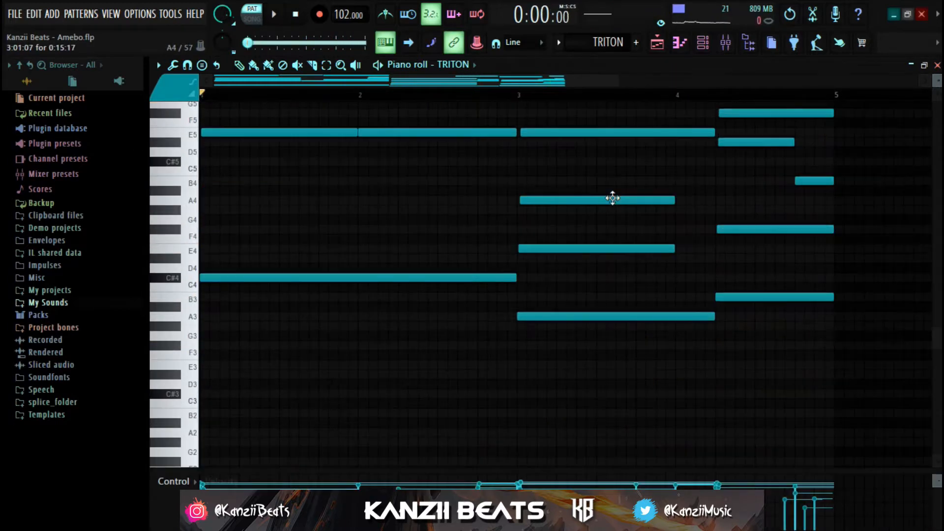
- Set the piano roll's scale highlighting to Minor Natural (Aeolian) with root note C#
scroll(617, 202, up, 3)
scroll(541, 207, up, 3)
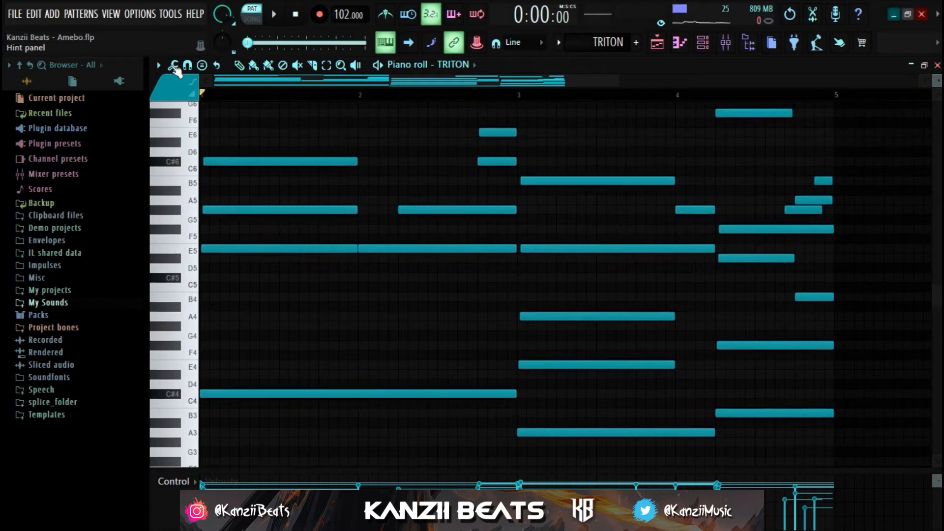
click(158, 66)
mouse_move(204, 150)
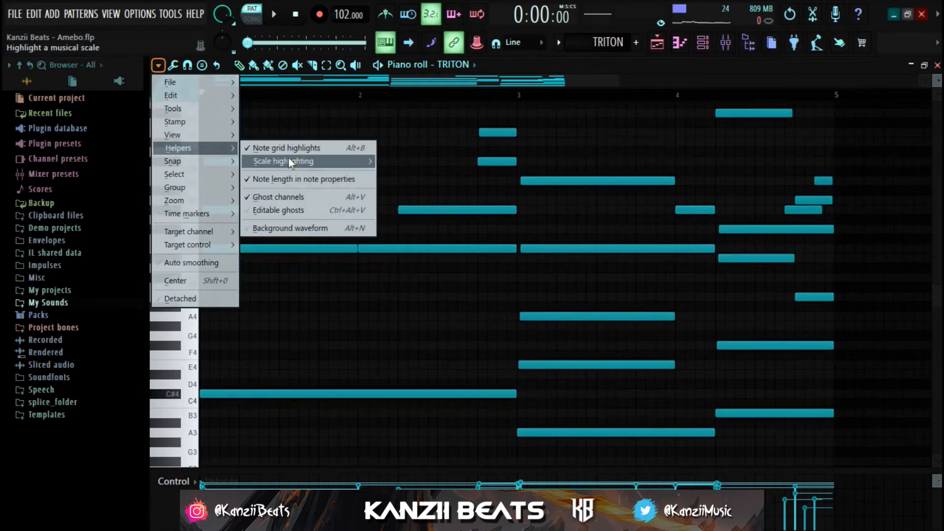
mouse_move(289, 158)
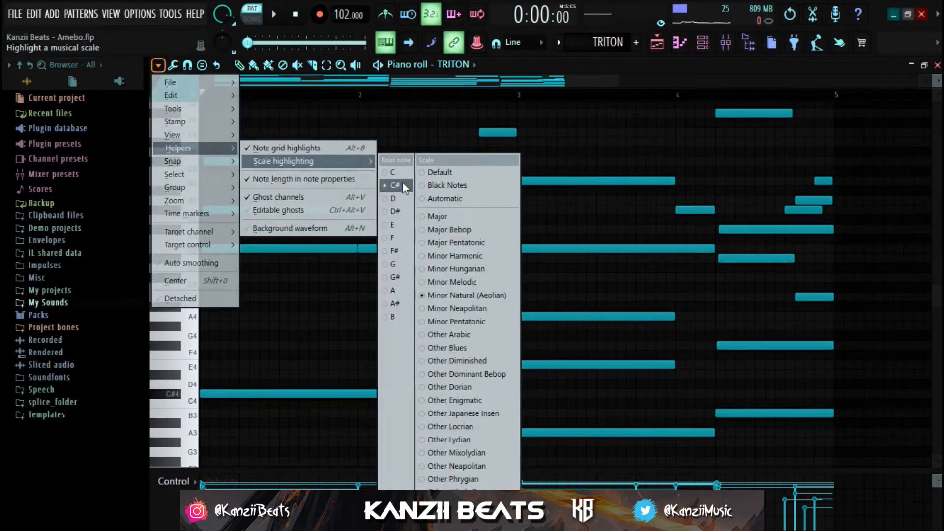
click(462, 295)
- Select the three bass notes C#4, A3 and B3 to examine the chord roots
scroll(378, 202, down, 3)
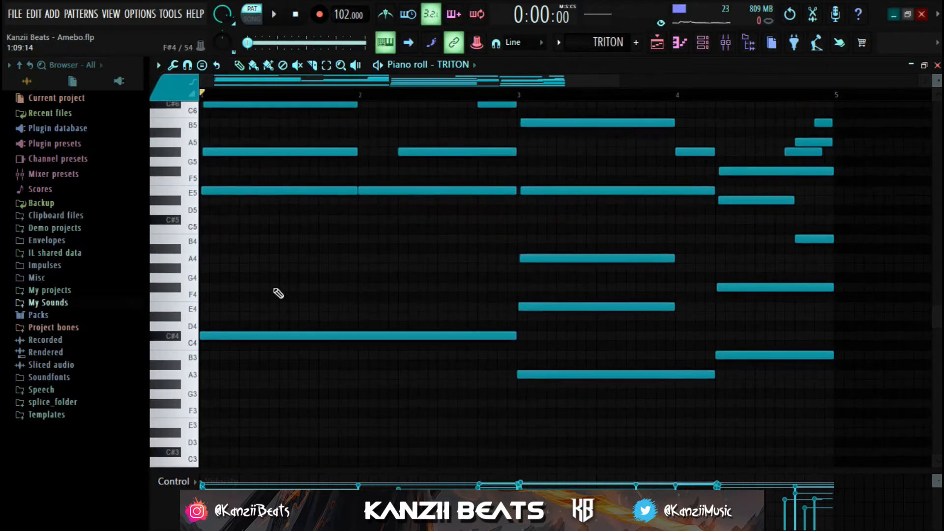
scroll(229, 301, down, 3)
drag(229, 301, 355, 364)
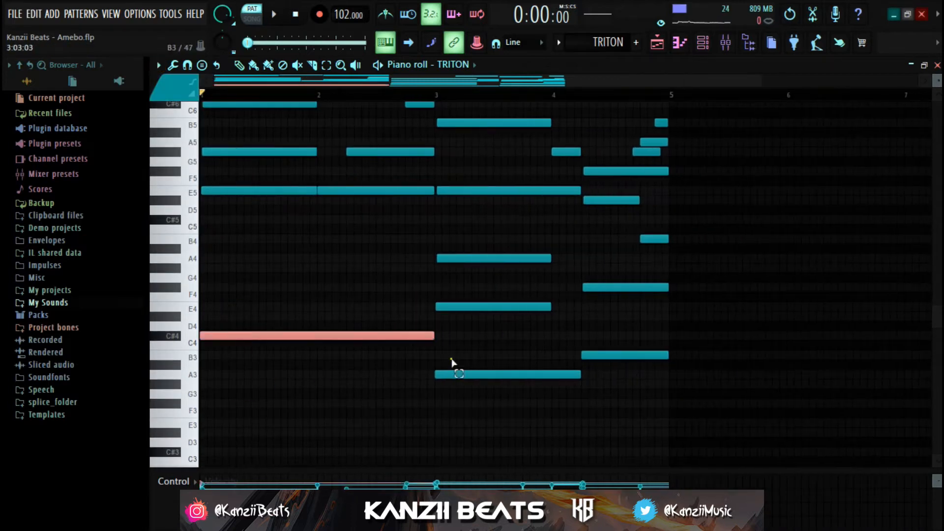
drag(451, 359, 461, 401)
drag(579, 349, 598, 360)
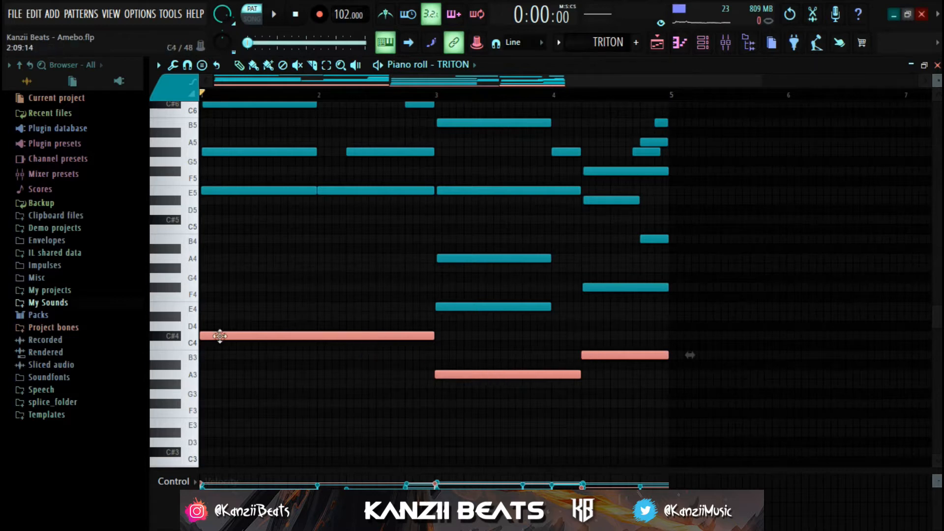
scroll(157, 331, up, 3)
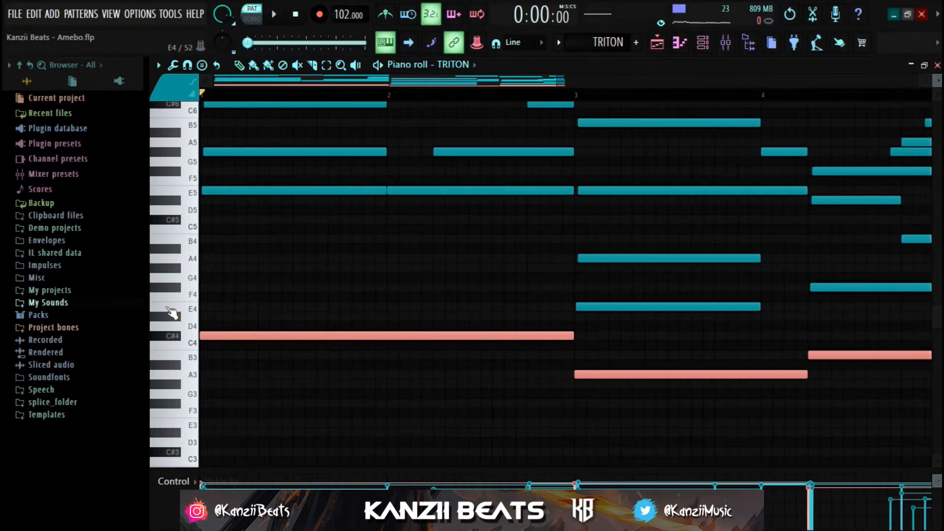
- Select the E5 and G#5 notes in bar 1 and transpose them down one octave
scroll(208, 255, up, 3)
drag(233, 224, 236, 284)
scroll(243, 278, down, 1)
key(ctrl+Down)
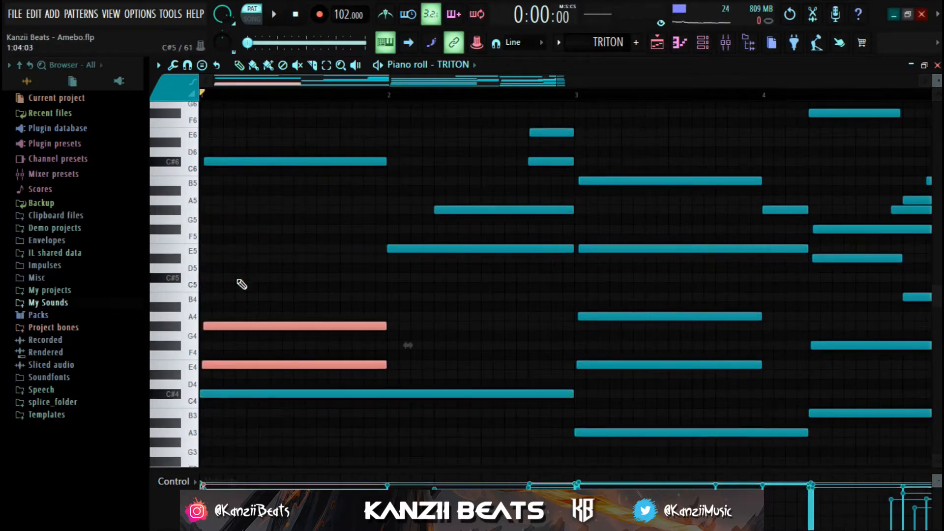
- Audition the C#4 key and transpose the two selected bar 1 notes back up one octave
scroll(242, 284, down, 2)
click(178, 336)
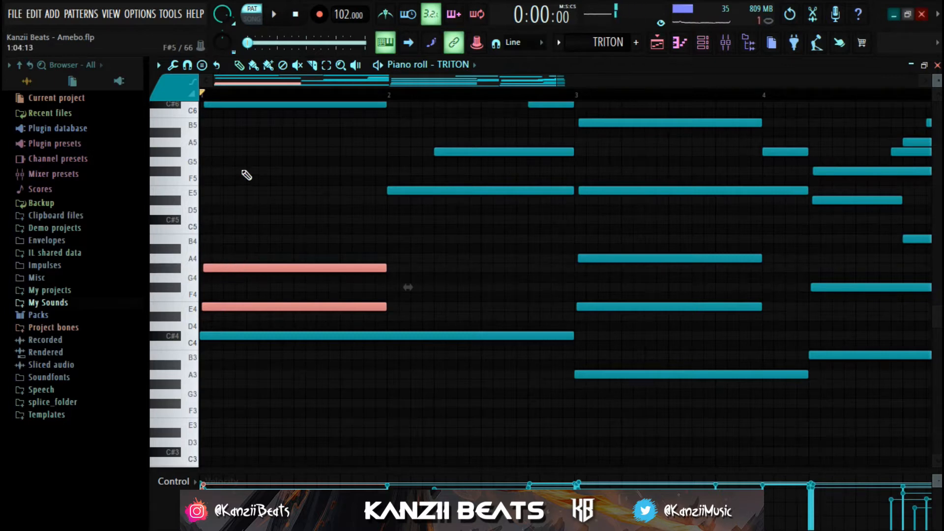
key(ctrl+Up)
scroll(246, 167, up, 4)
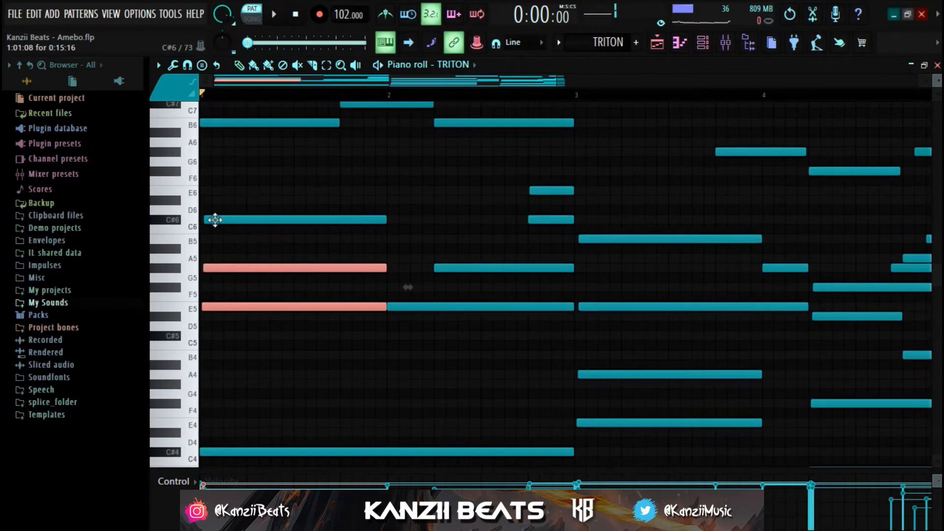
- Audition the C#6 note in bar 1 and play the start of the pattern
click(215, 219)
scroll(230, 202, up, 3)
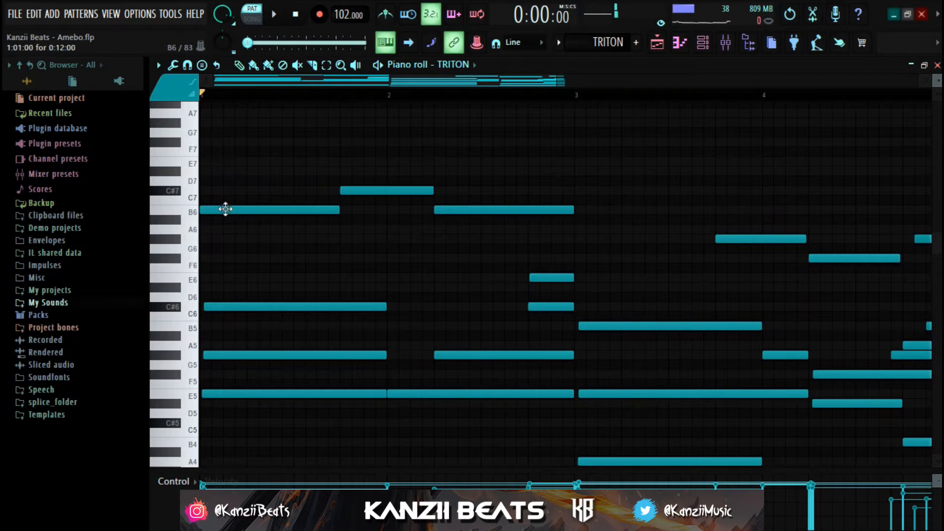
scroll(226, 209, down, 3)
key(space)
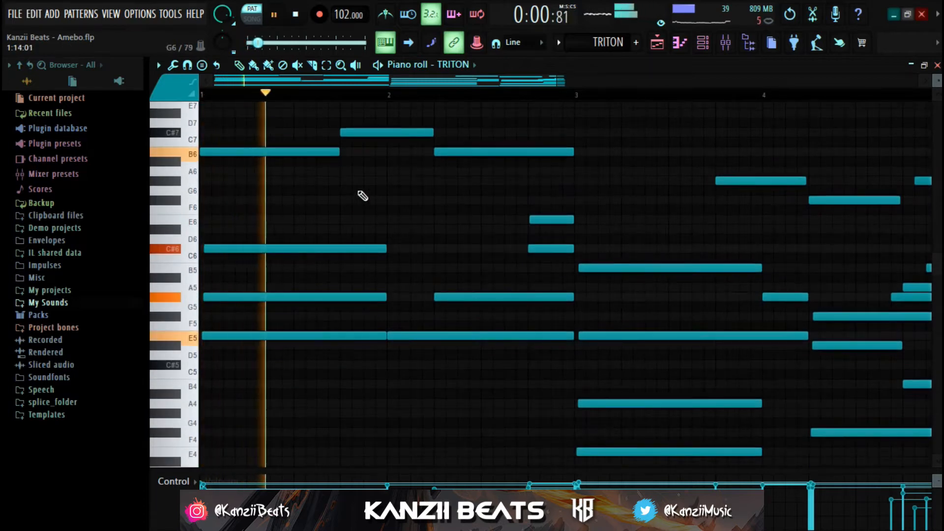
key(space)
- Check the C#7 melody note's properties and examine the notes around it
scroll(371, 167, up, 1)
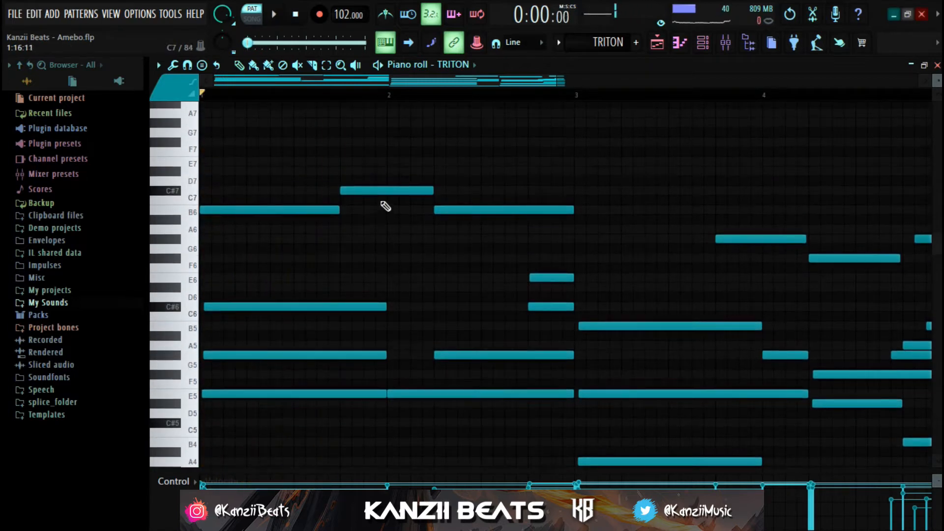
double_click(372, 192)
key(Escape)
scroll(409, 227, down, 2)
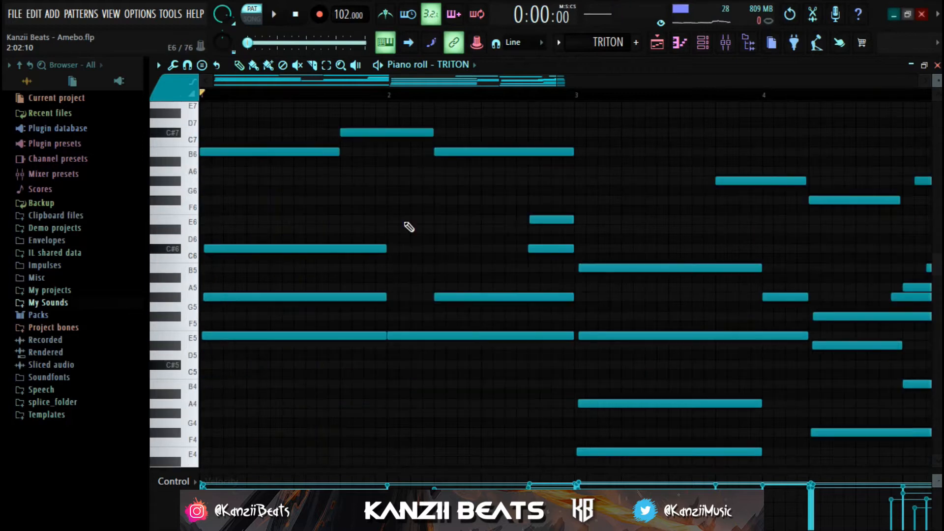
scroll(409, 227, up, 2)
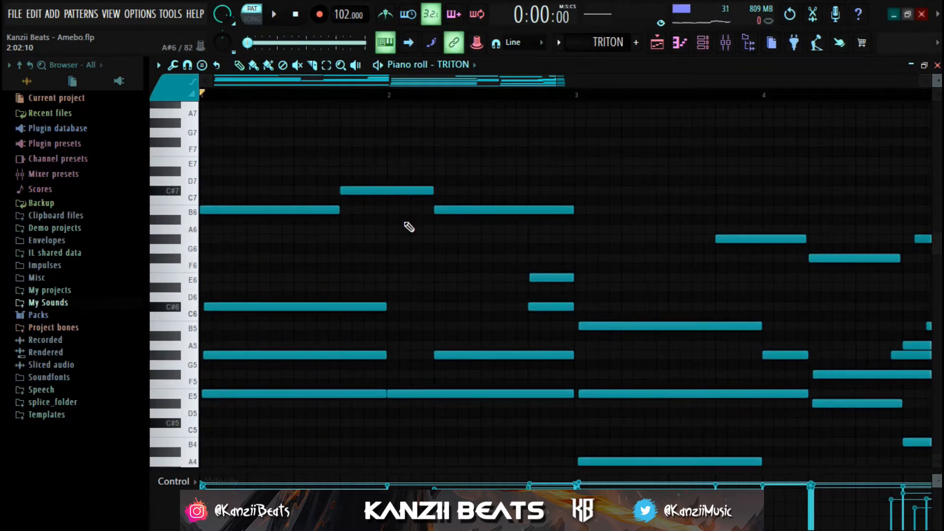
scroll(414, 162, down, 1)
scroll(387, 130, down, 2)
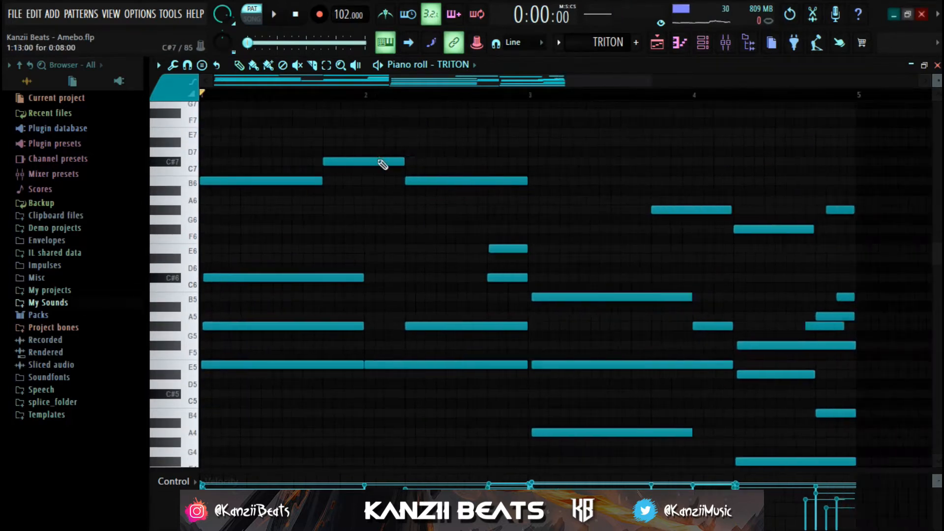
scroll(337, 162, down, 3)
scroll(297, 211, up, 3)
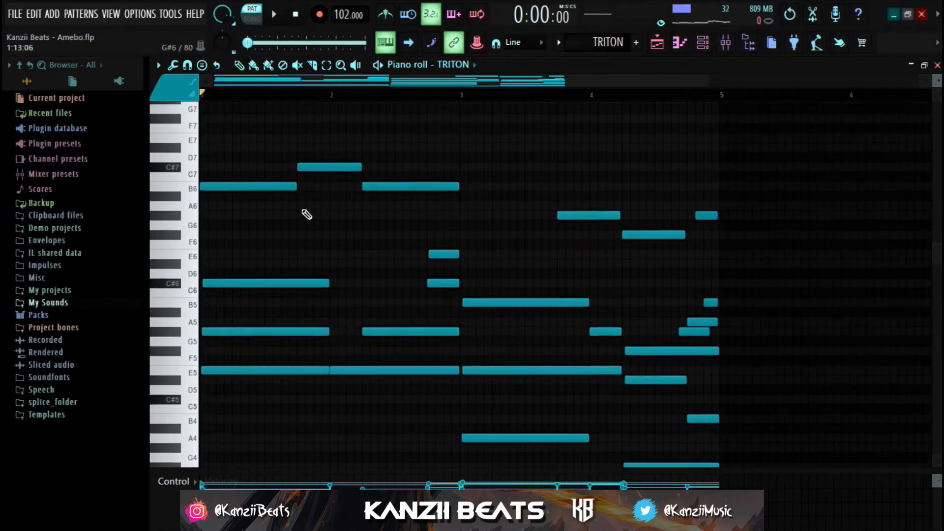
- Try duplicating the C#6, G#5 and E5 notes of the first chord, and delete the copies
drag(276, 255, 292, 391)
key(ctrl+b)
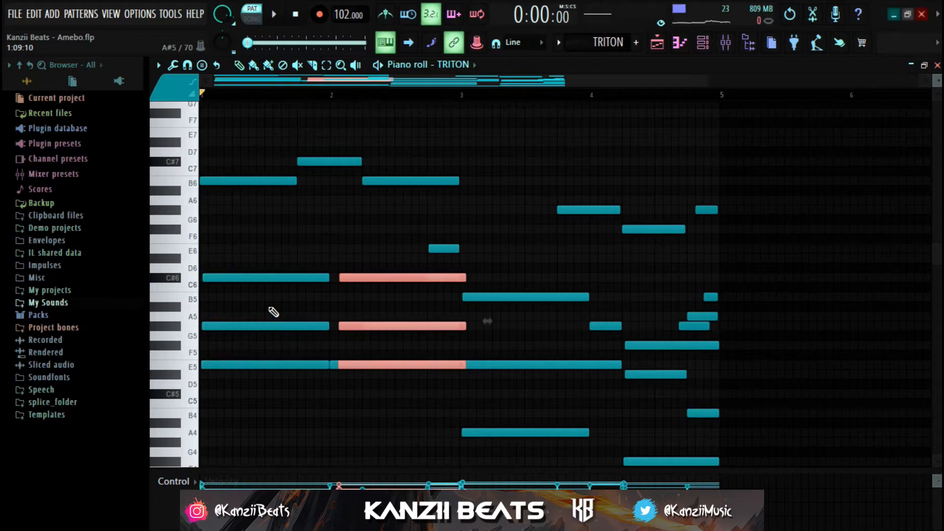
key(Delete)
- Examine the short C#6 and E6 notes at the end of bar 2 and audition the E6 note
scroll(269, 310, down, 3)
ctrl+scroll(268, 308, up, 2)
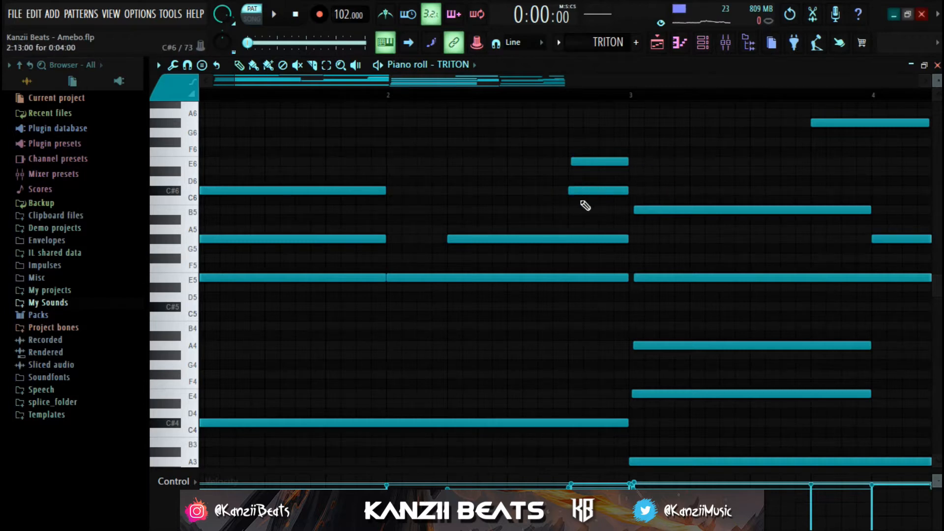
scroll(587, 221, up, 2)
scroll(591, 239, down, 1)
ctrl+scroll(590, 238, up, 5)
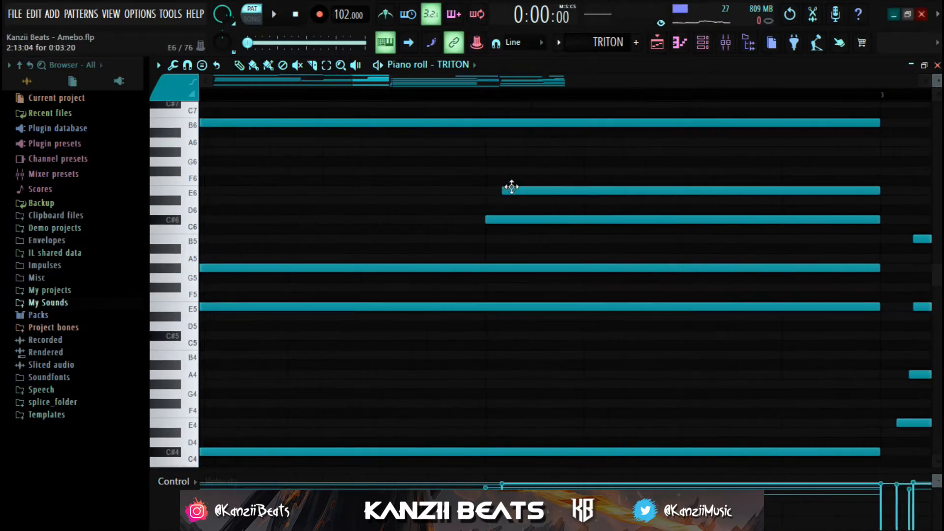
click(517, 193)
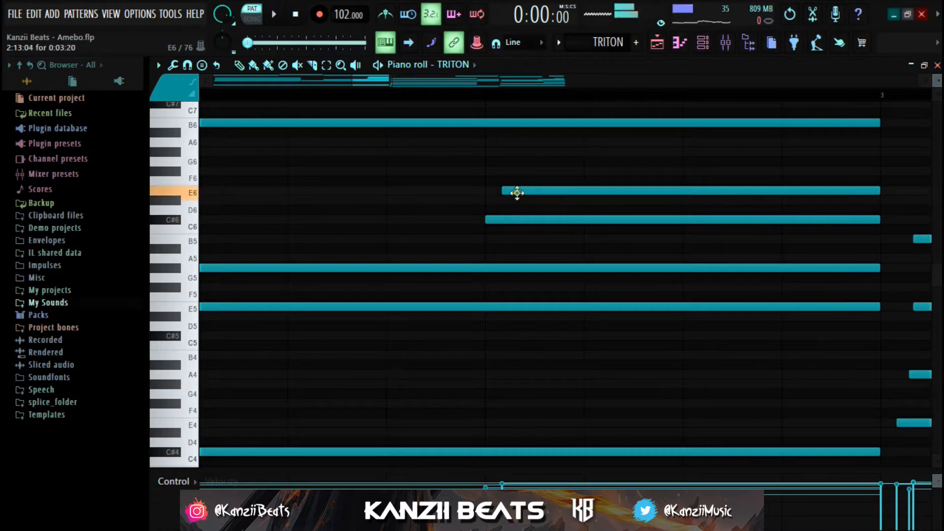
ctrl+scroll(509, 194, up, 1)
- Check the note properties of the B6 melody note in bar 2
ctrl+scroll(505, 194, down, 6)
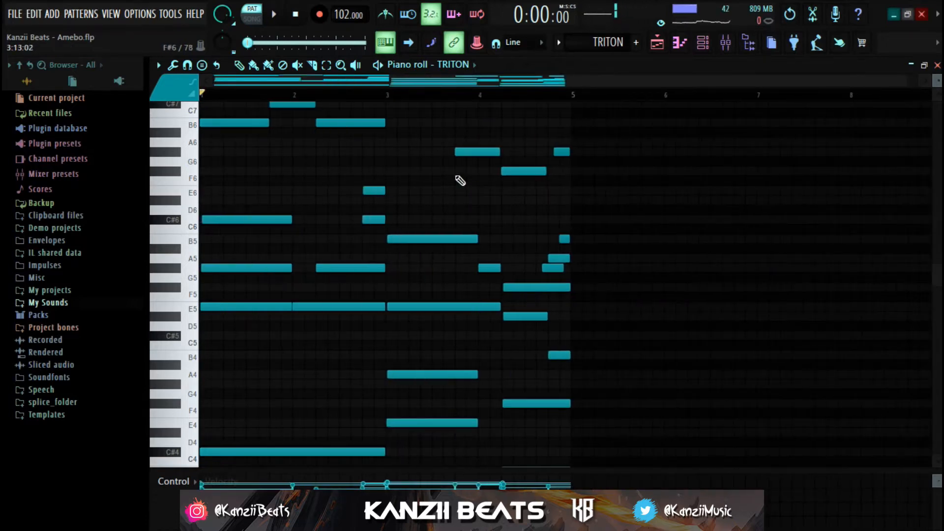
scroll(245, 207, up, 3)
double_click(326, 211)
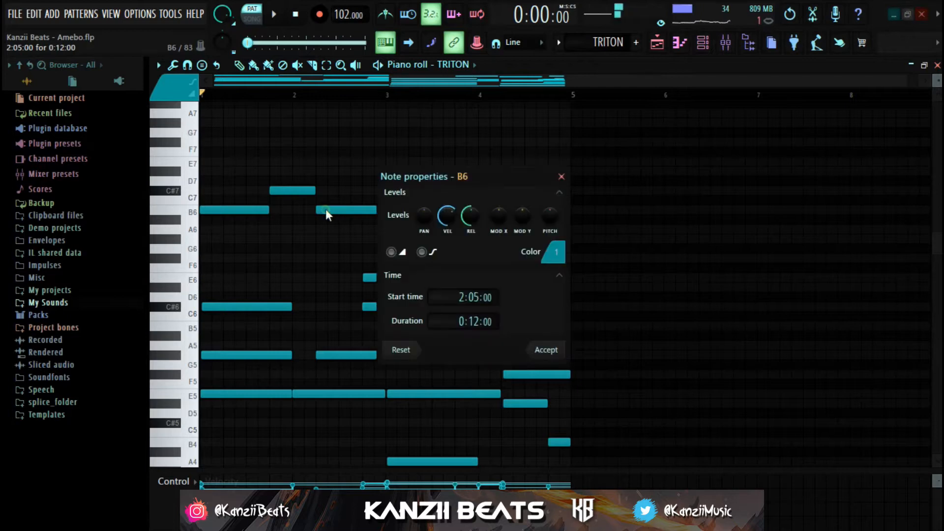
key(Escape)
- Examine the chord starting at bar 3 and check its E4 note
scroll(338, 213, down, 6)
ctrl+scroll(476, 303, up, 2)
ctrl+scroll(475, 302, up, 4)
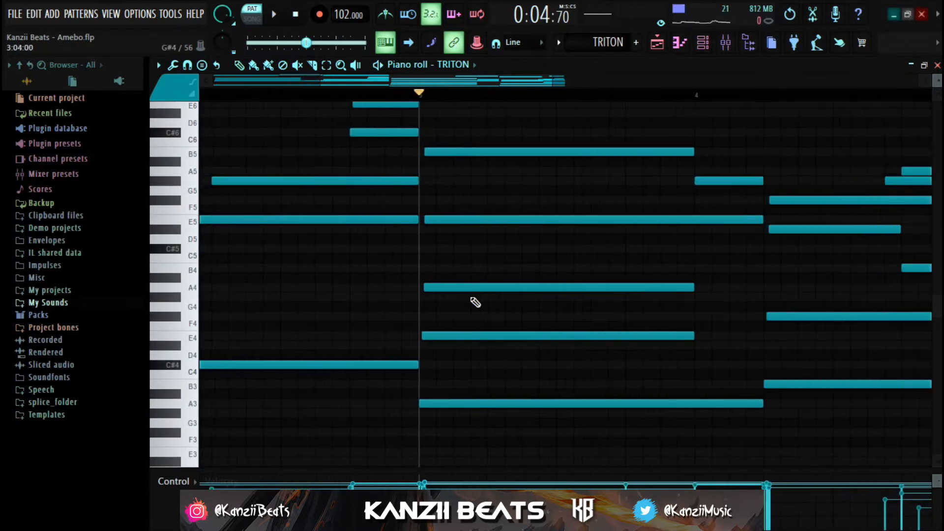
ctrl+scroll(474, 301, down, 3)
scroll(474, 244, down, 4)
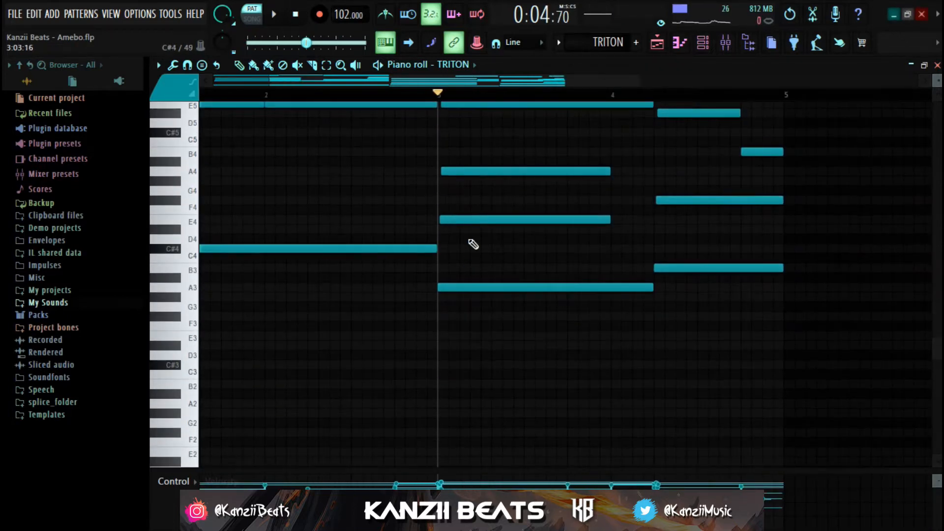
double_click(465, 221)
key(Escape)
- Select the A3 and E4 notes in bar 3 and place copies of them one octave higher
ctrl+drag(467, 216, 490, 320)
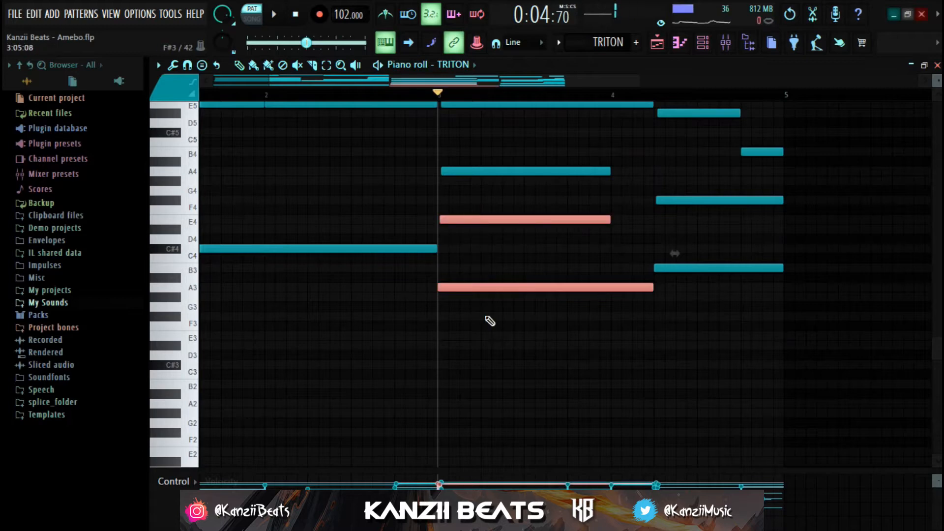
scroll(490, 320, up, 2)
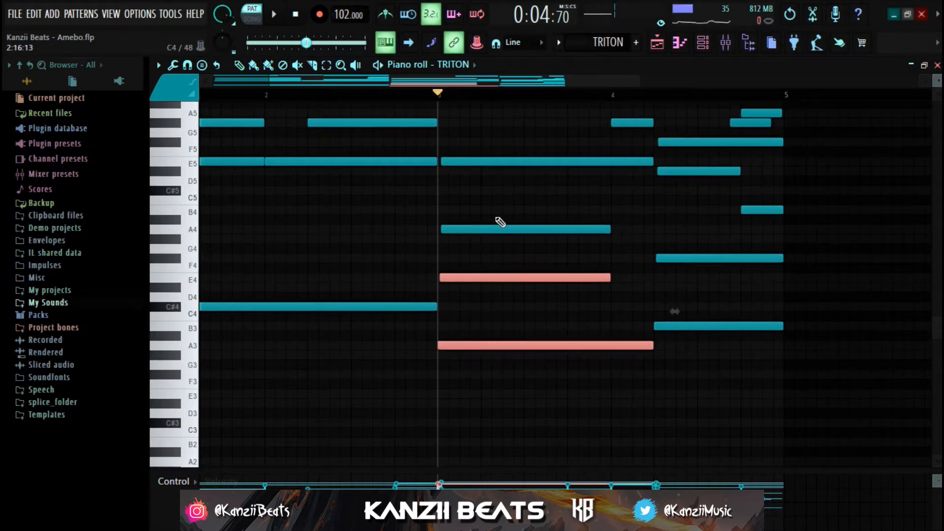
drag(476, 271, 480, 169)
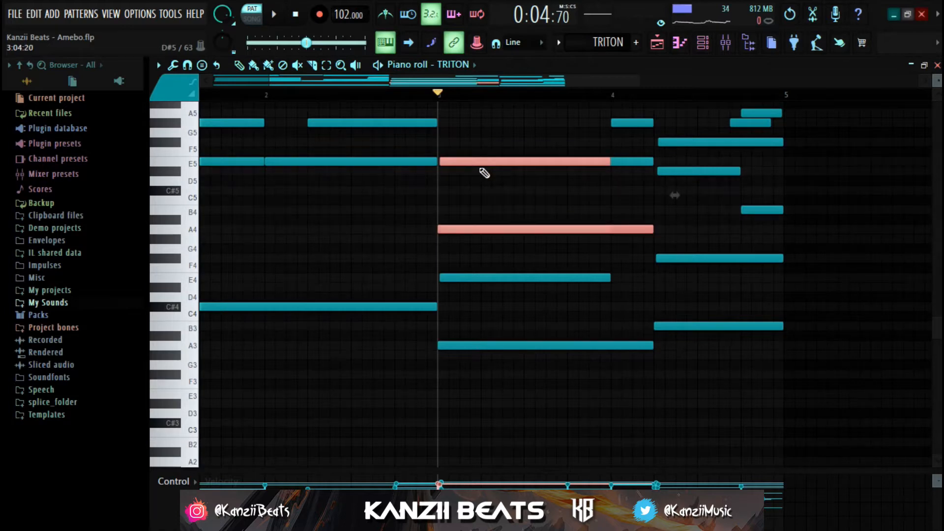
- Delete the selected octave-higher copies of the bar 3 notes and play the chord from bar 3
key(Delete)
scroll(480, 174, down, 2)
key(space)
scroll(453, 174, up, 3)
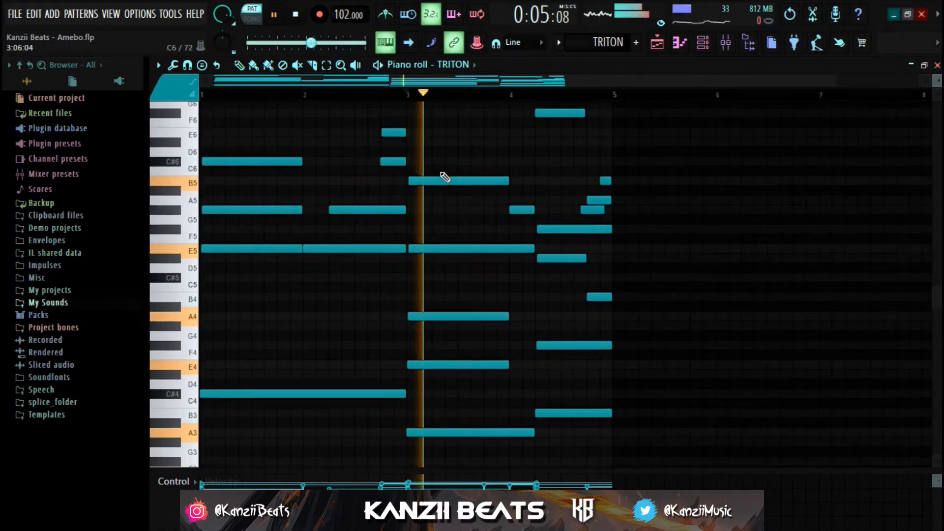
scroll(441, 172, down, 3)
key(space)
- Audition the B5 note at the start of bar 3 and replay the chord together with its melody
scroll(433, 140, up, 3)
click(418, 182)
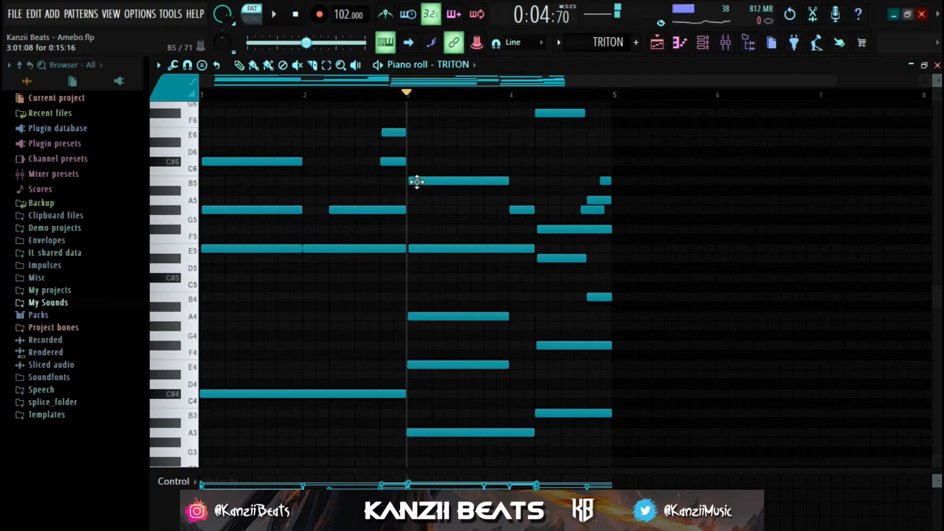
key(space)
scroll(421, 190, up, 2)
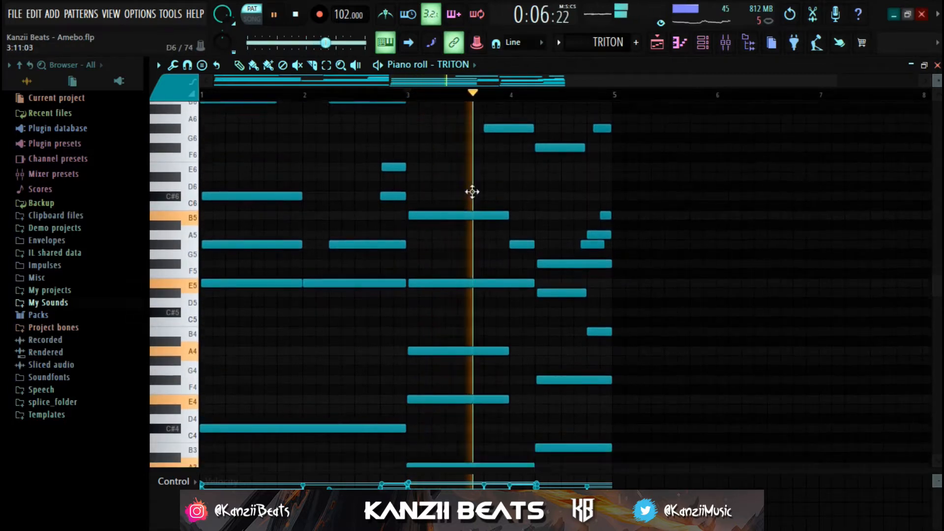
scroll(492, 193, up, 2)
scroll(514, 193, down, 5)
key(space)
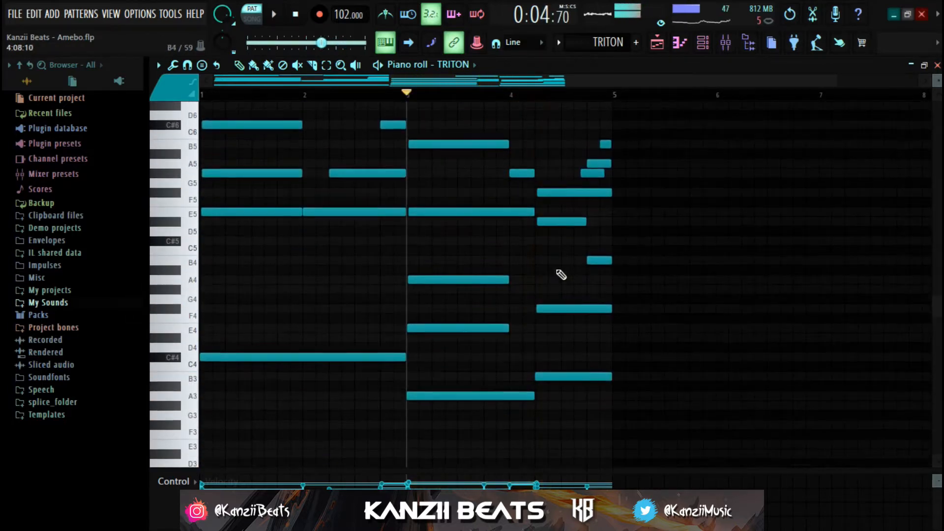
- Audition the B3 bass note of the last chord, and shift its D#5 note one octave down and back up
scroll(561, 275, down, 4)
click(552, 327)
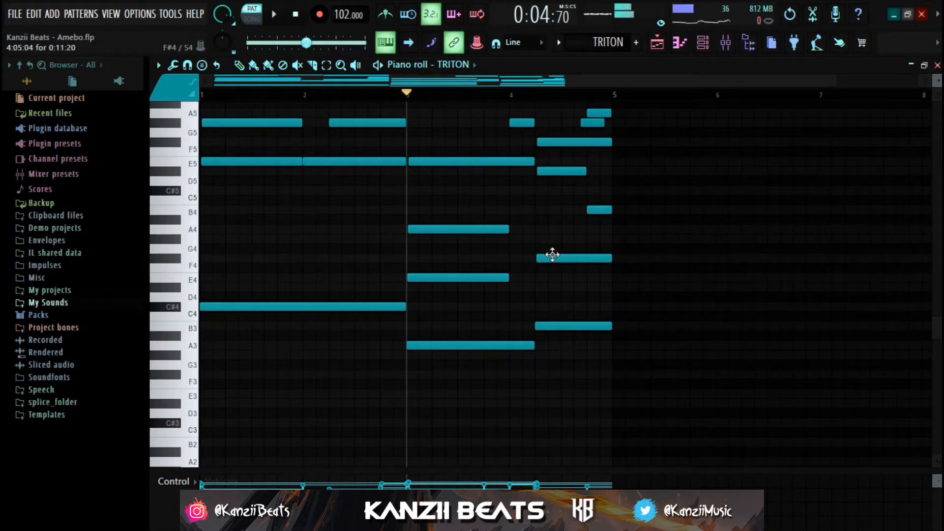
scroll(557, 234, up, 2)
click(561, 200)
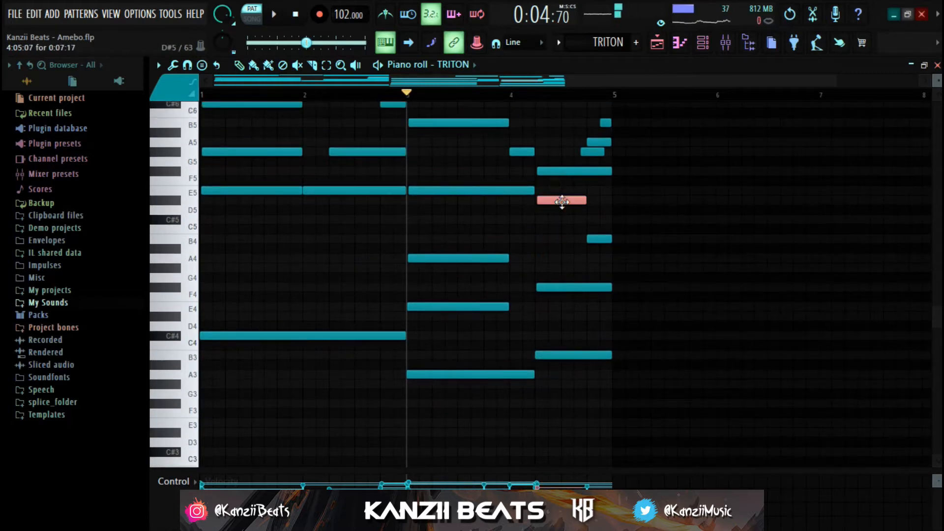
key(ctrl+Down)
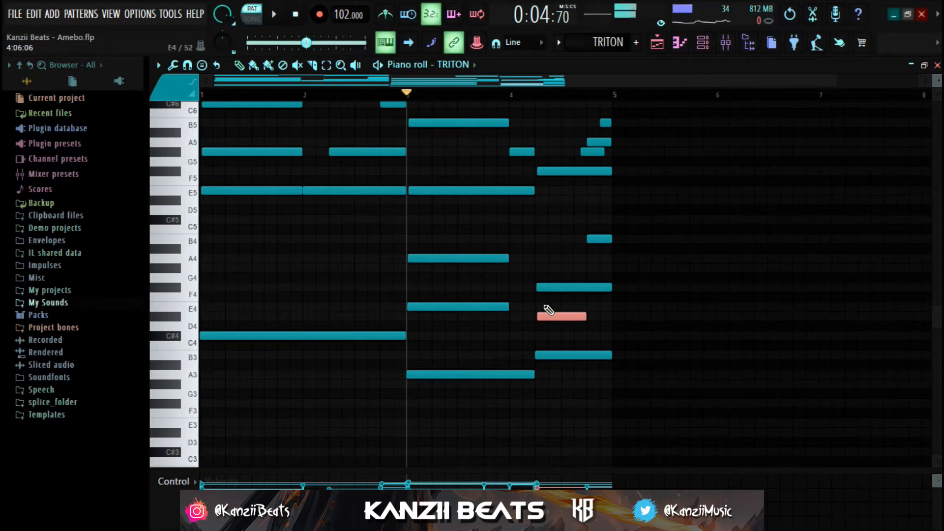
key(ctrl+Up)
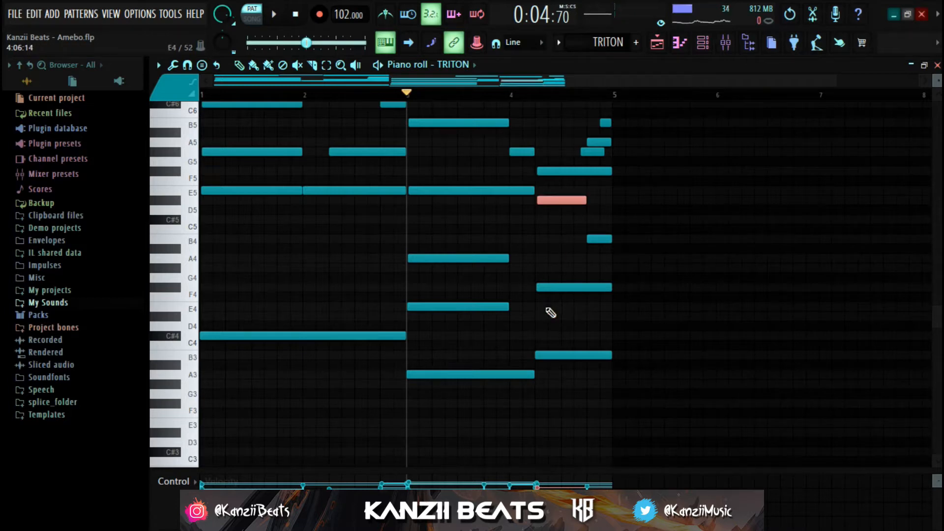
- Shift the last chord's F#5 note one octave down onto F#4 and back up
scroll(565, 297, up, 4)
click(543, 229)
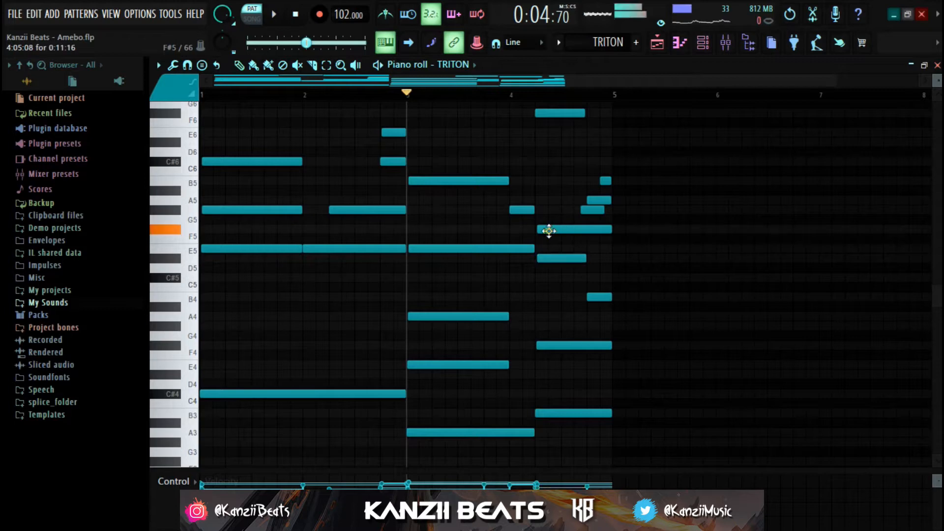
key(ctrl+Down)
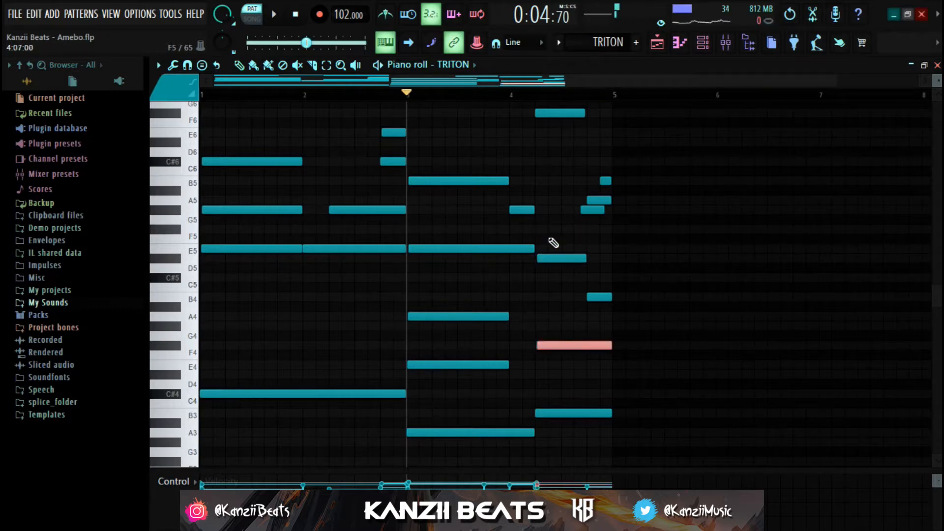
key(ctrl+Up)
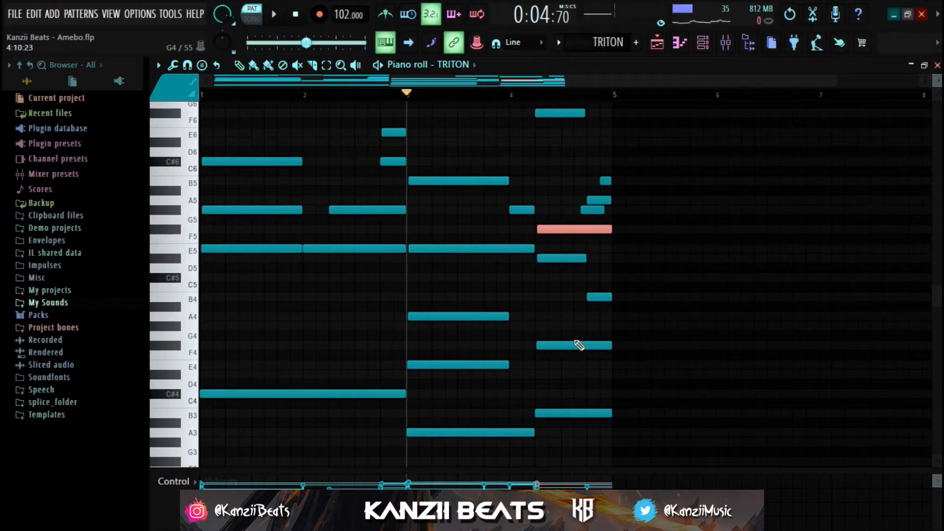
ctrl+click(575, 339)
- Select the melody notes above the bar 4 chord, listen to them in playback, and clear the selection
scroll(545, 231, up, 4)
drag(546, 148, 629, 269)
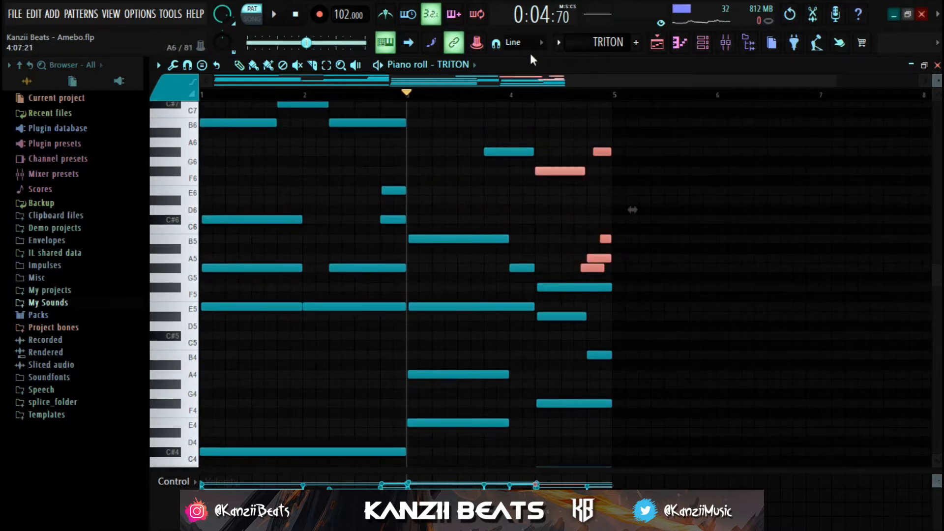
key(space)
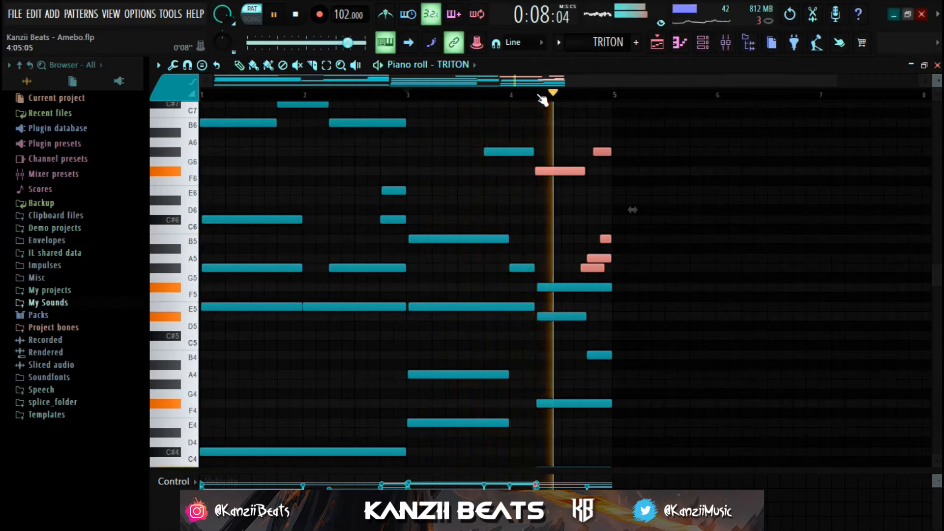
key(space)
click(549, 200)
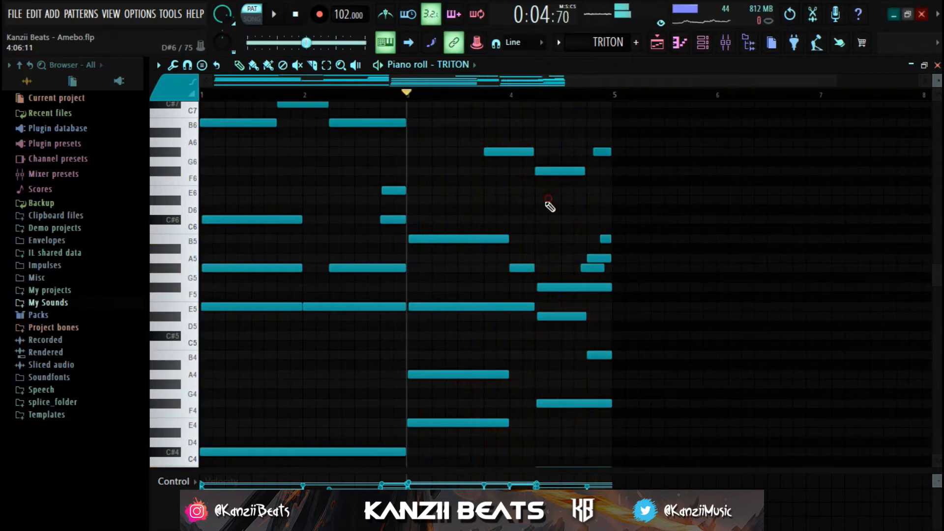
- Reset playback to the start and cut all notes from the piano roll
click(295, 13)
scroll(290, 129, up, 2)
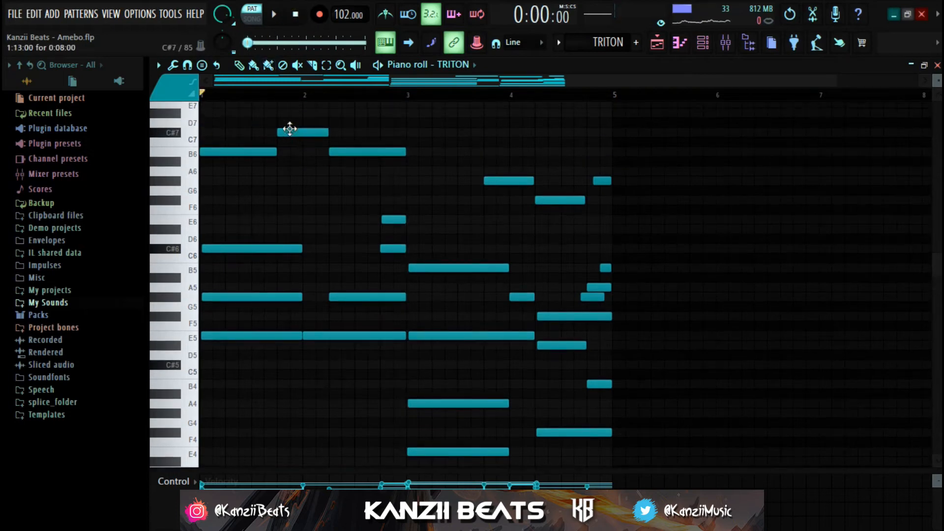
key(ctrl+x)
scroll(259, 186, down, 4)
scroll(246, 205, up, 1)
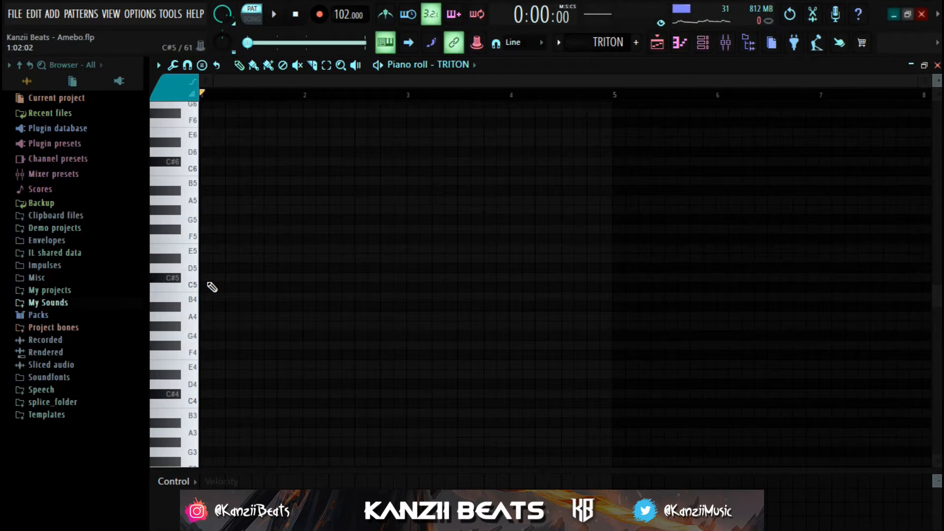
- Draw one-bar bass notes on C#4 in bar 1 and E4 in bar 2
click(211, 278)
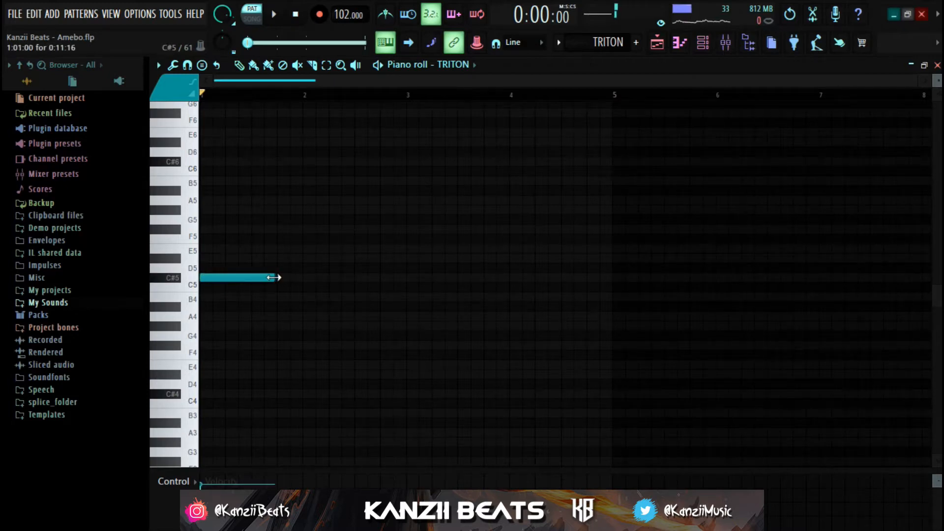
drag(273, 278, 309, 276)
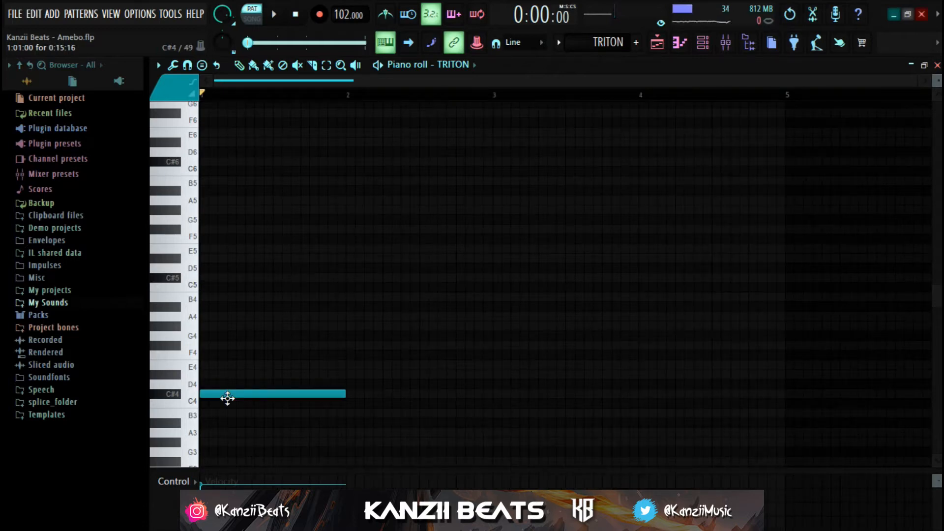
click(350, 376)
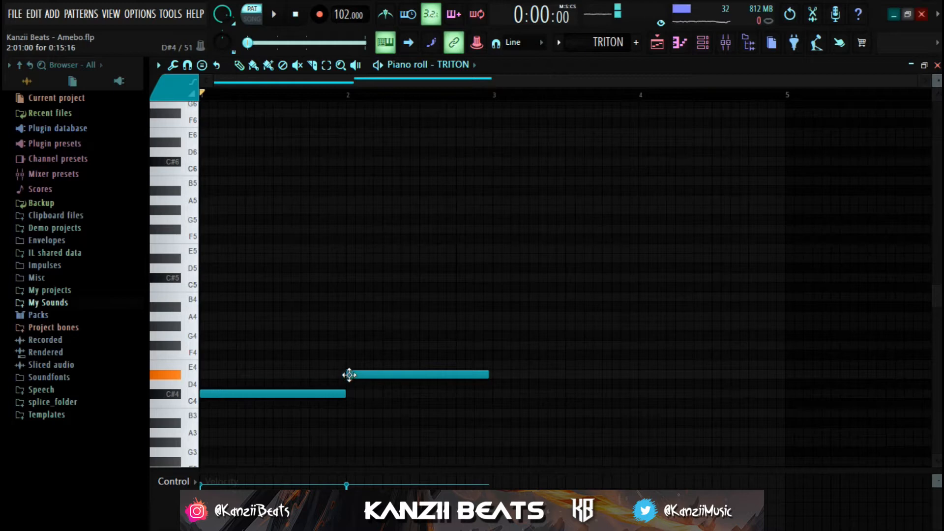
drag(349, 375, 350, 369)
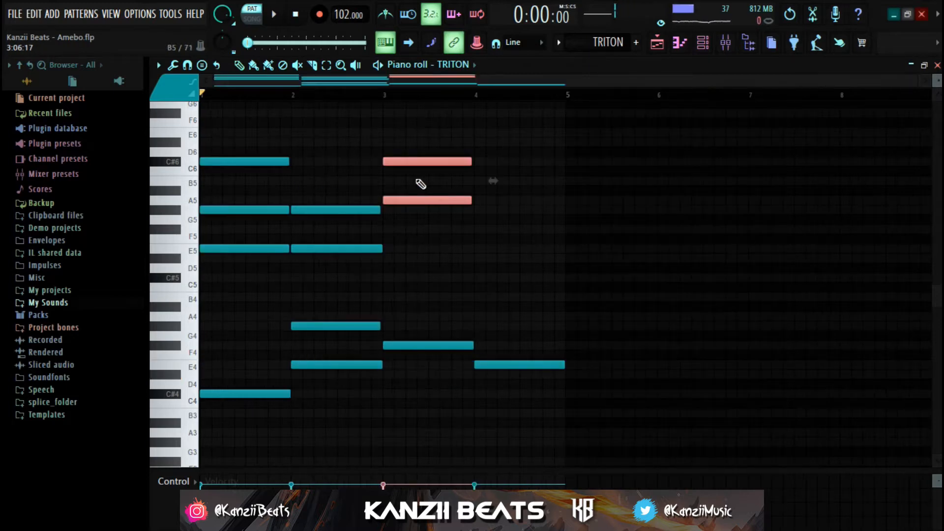
- Revoice the bar 3 chord by lowering its C#6 note to C#5 while keeping the A note at A5
key(ctrl+Down)
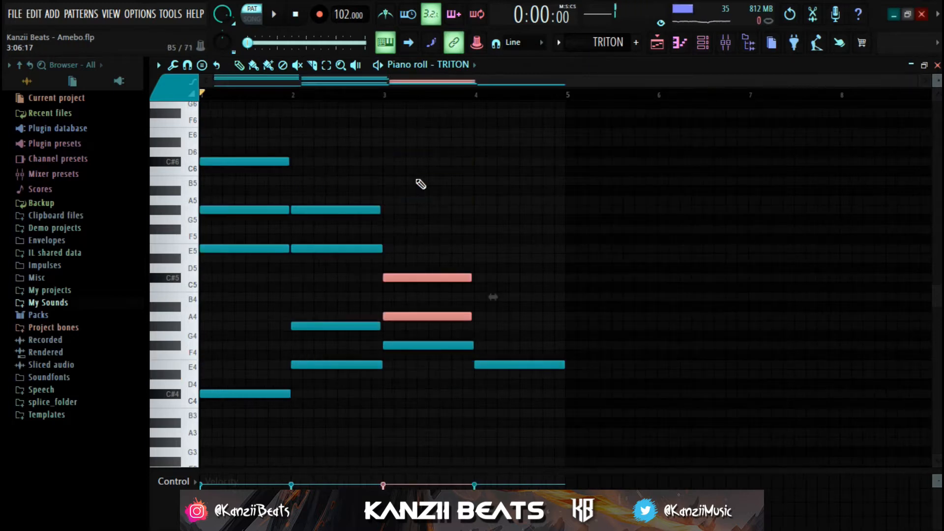
drag(397, 294, 406, 323)
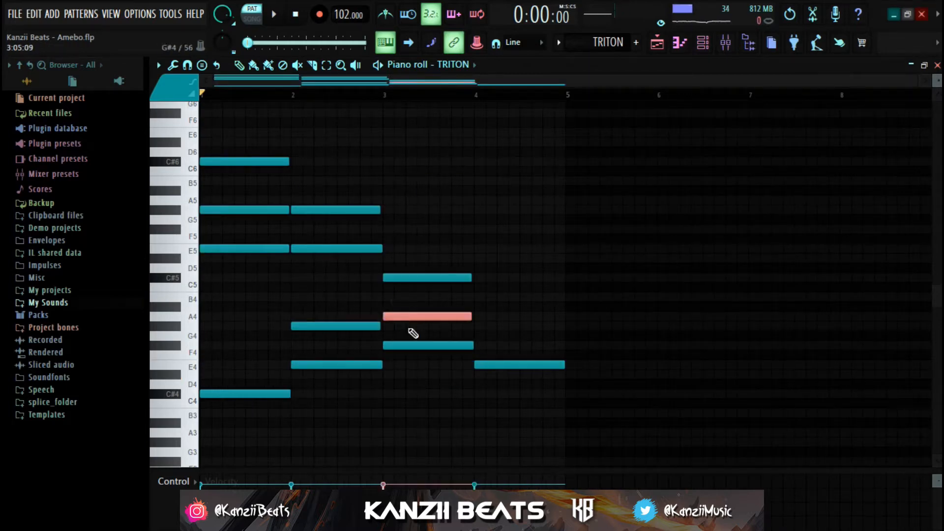
key(ctrl+Up)
right_click(410, 328)
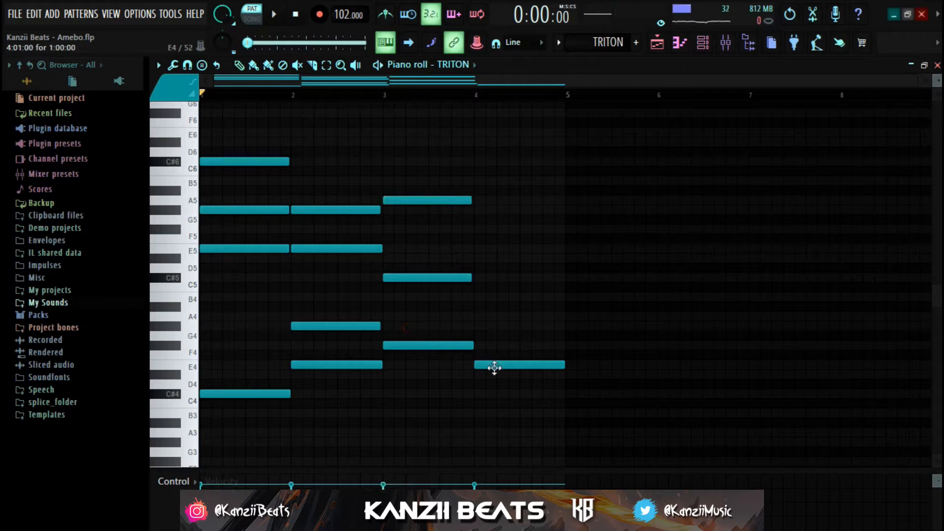
- Build the bar 4 chord above E4 with one-bar notes on G#4, B4 and G#5
click(481, 393)
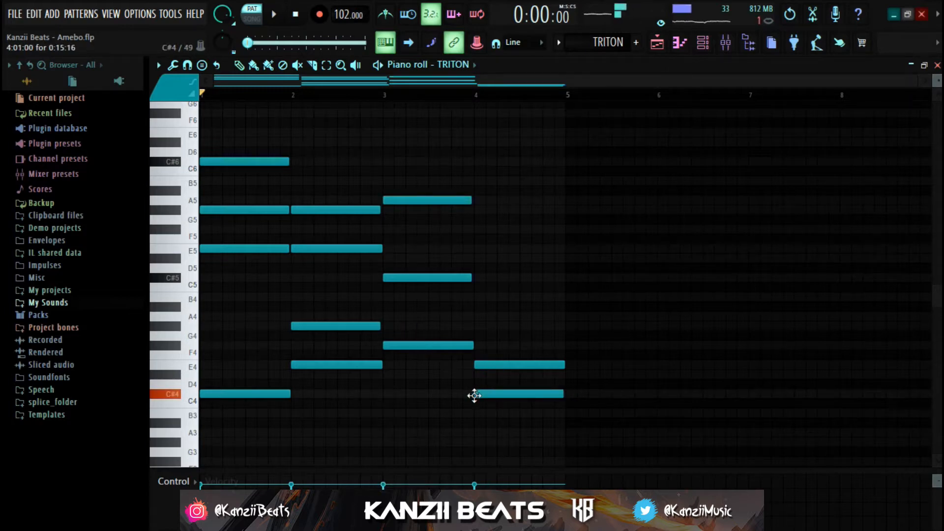
drag(475, 395, 473, 325)
click(482, 278)
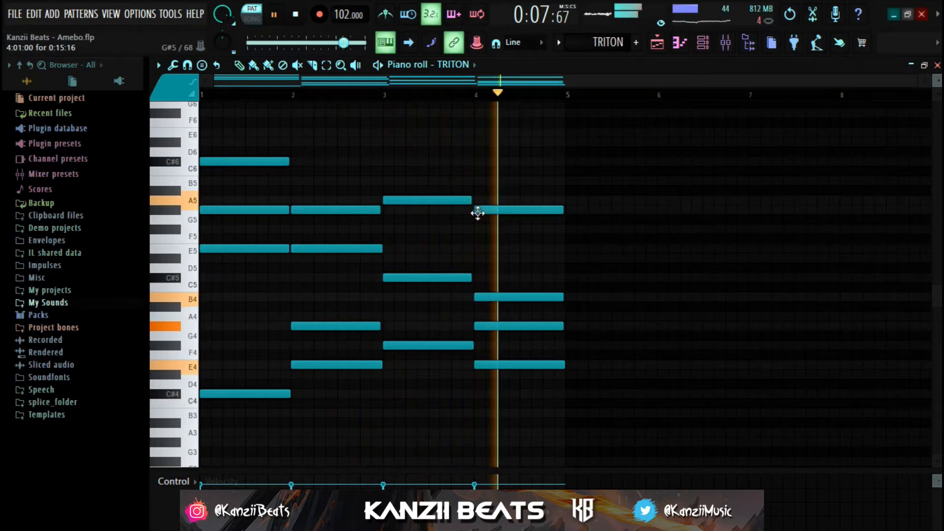
- Play the four-bar chord progression from the start and review the voicing of each chord
key(space)
key(space)
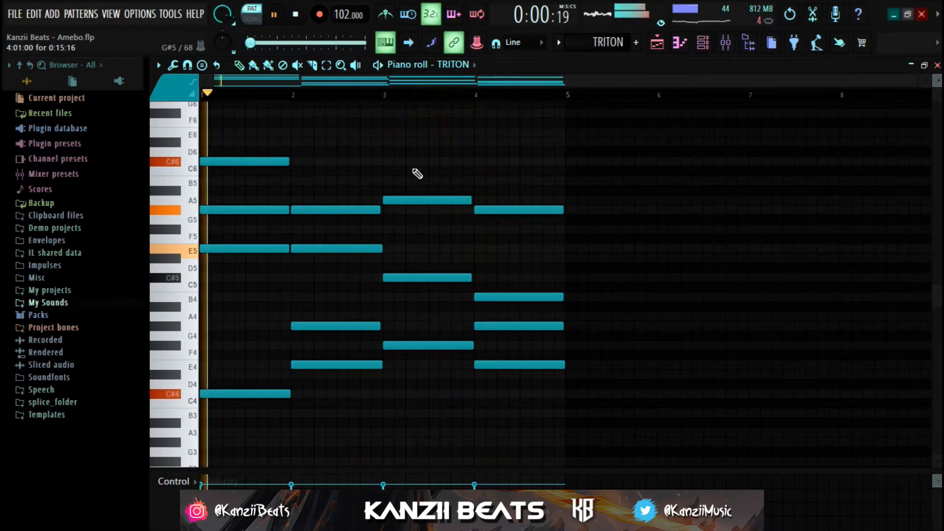
scroll(474, 250, down, 2)
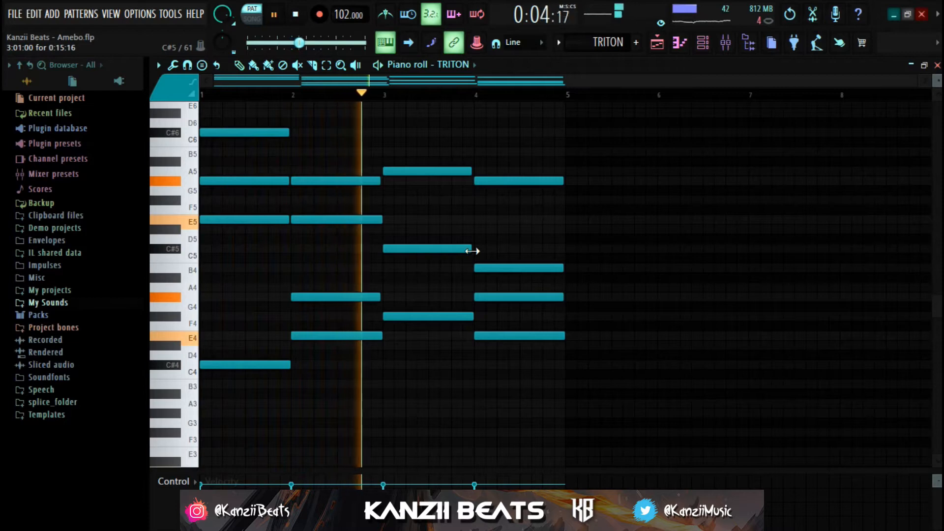
scroll(435, 311, up, 2)
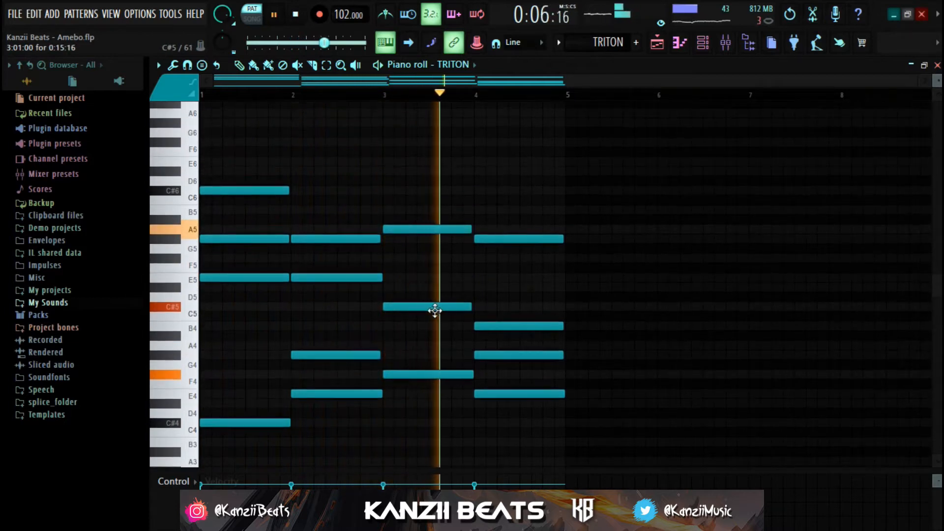
scroll(438, 315, down, 2)
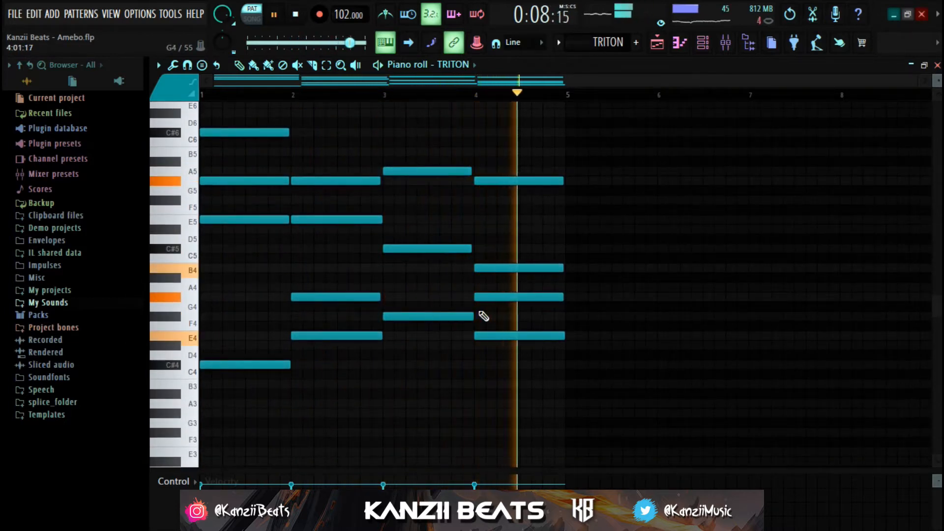
key(space)
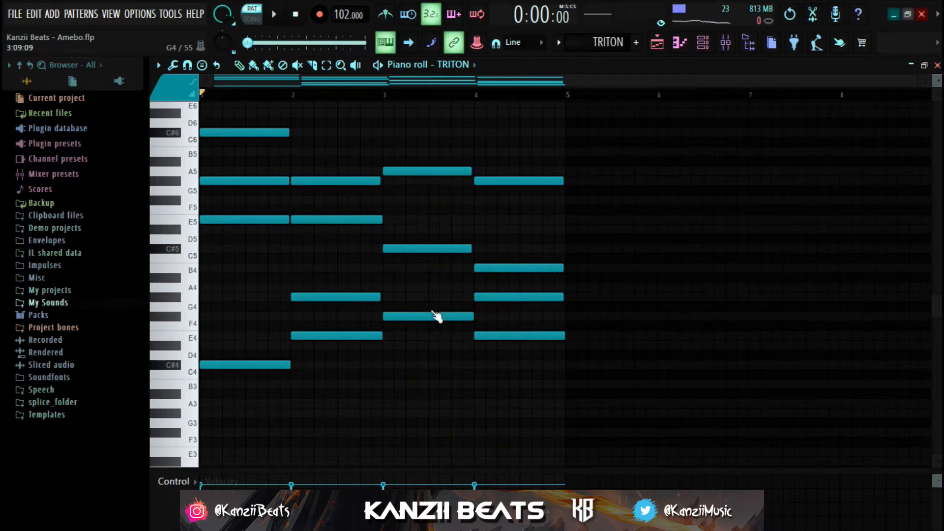
- Try a slight start-time strum on the chords with the strumizer, dismiss it, and stop playback
key(alt+s)
mouse_move(420, 252)
mouse_down()
mouse_move(424, 236)
mouse_move(421, 246)
mouse_up()
key(space)
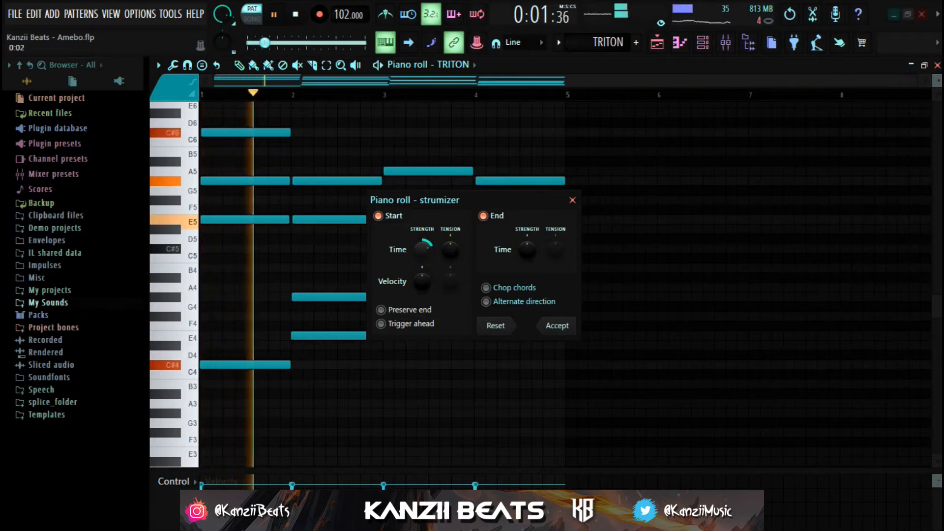
click(573, 200)
scroll(374, 241, up, 2)
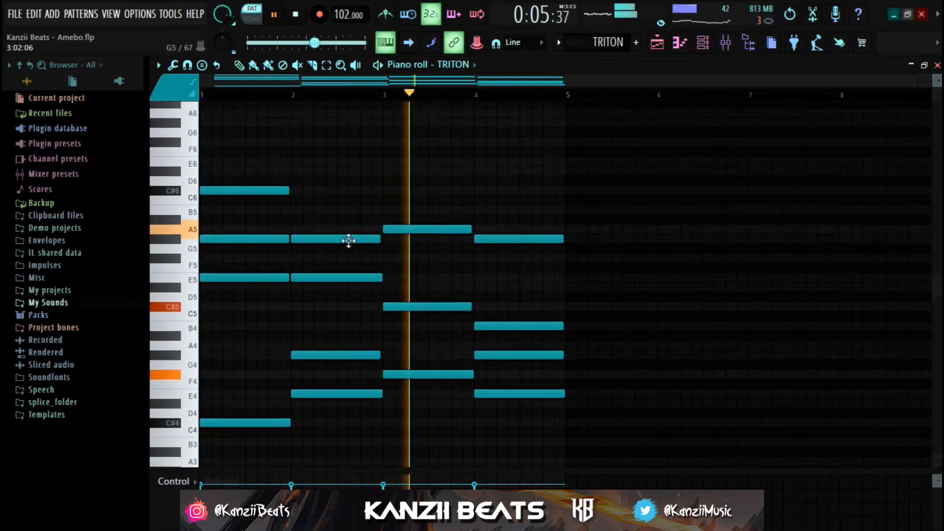
key(space)
- Add a melody above the chords with a one-bar G#6 in bar 1 and F#6, G#6, A6 and B6 in bar 2
scroll(221, 208, up, 3)
scroll(244, 154, up, 3)
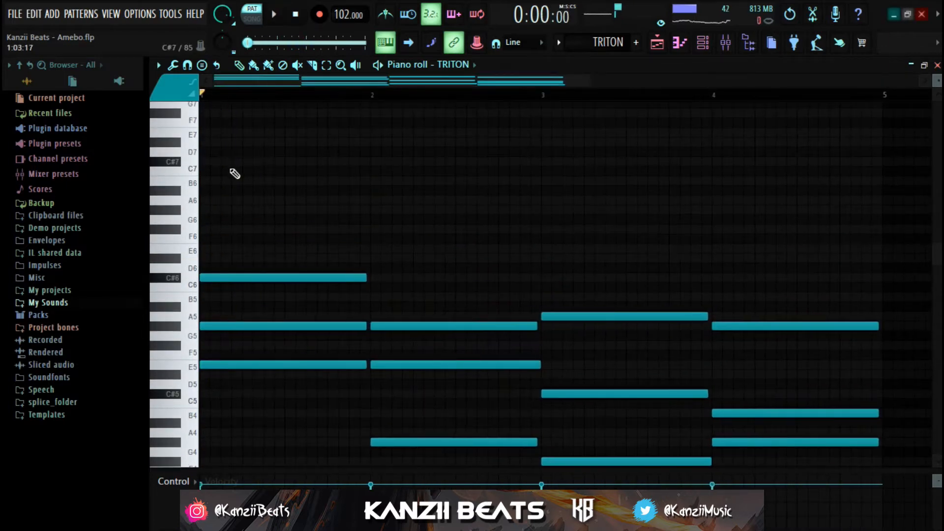
click(220, 212)
drag(220, 212, 220, 199)
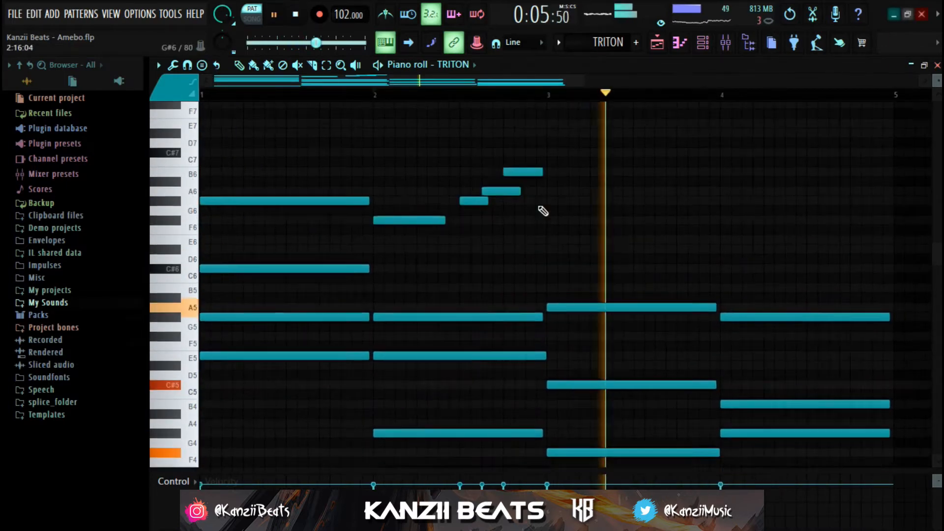
scroll(539, 197, down, 1)
scroll(532, 152, down, 2)
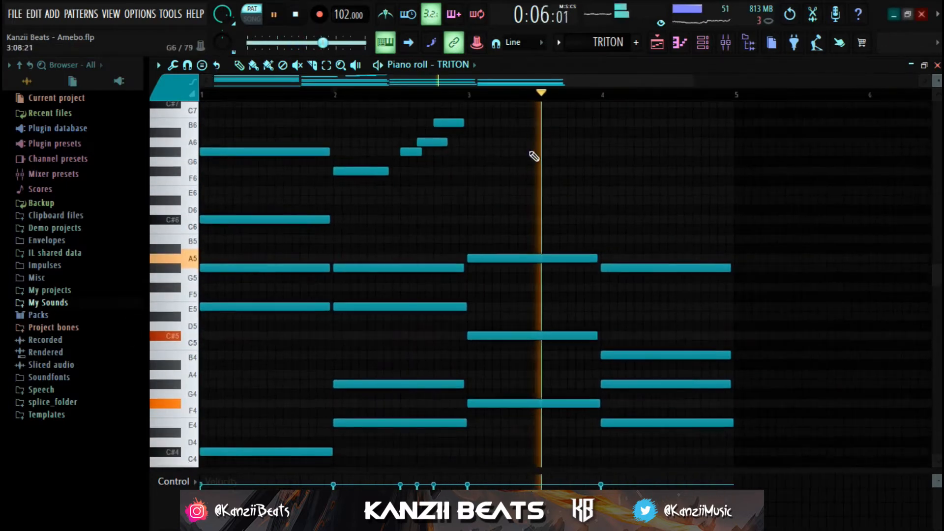
- Extend the melody with short notes on C#7 at the start of bar 3, A6 at bar 4 and G#6 halfway through bar 4
key(space)
scroll(468, 143, up, 2)
drag(466, 153, 465, 168)
key(space)
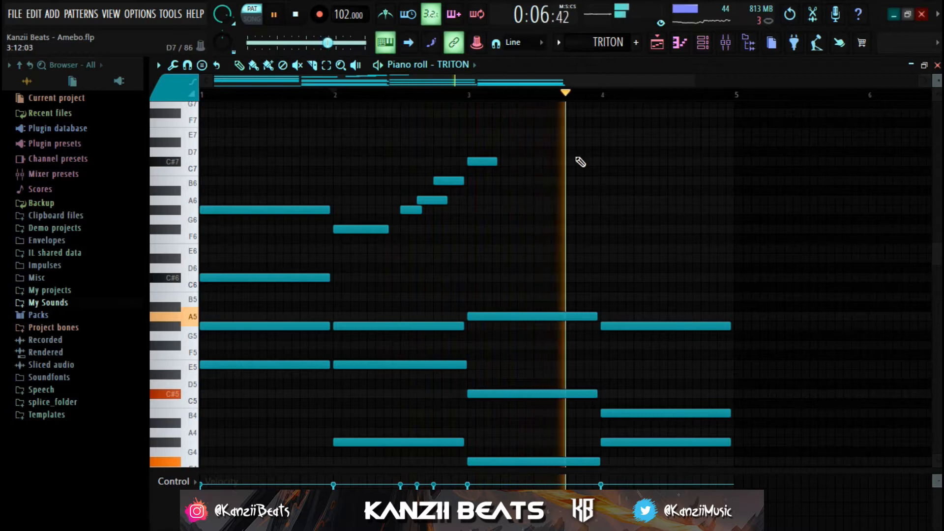
key(space)
click(604, 201)
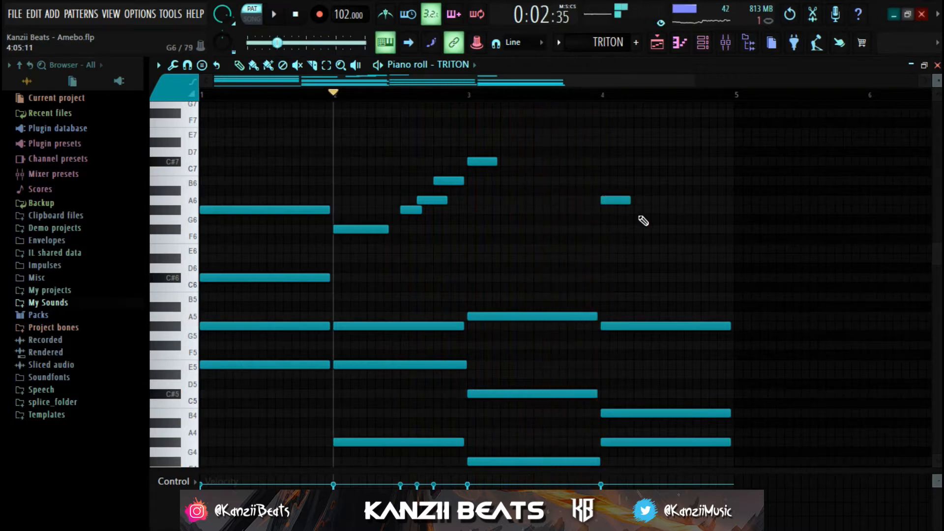
click(669, 211)
- Play the progression with its melody and review how the notes sit above each chord
key(space)
scroll(612, 247, down, 1)
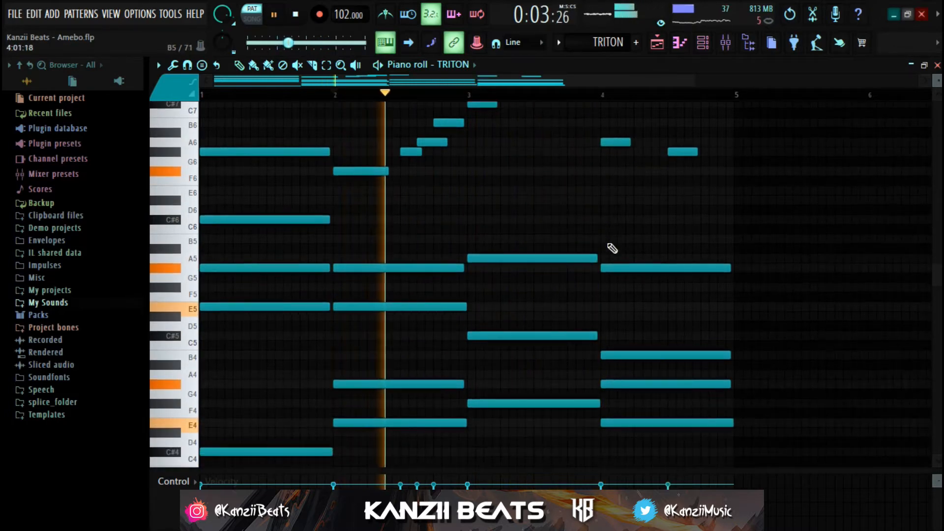
scroll(610, 254, down, 1)
scroll(600, 263, up, 2)
scroll(597, 263, down, 3)
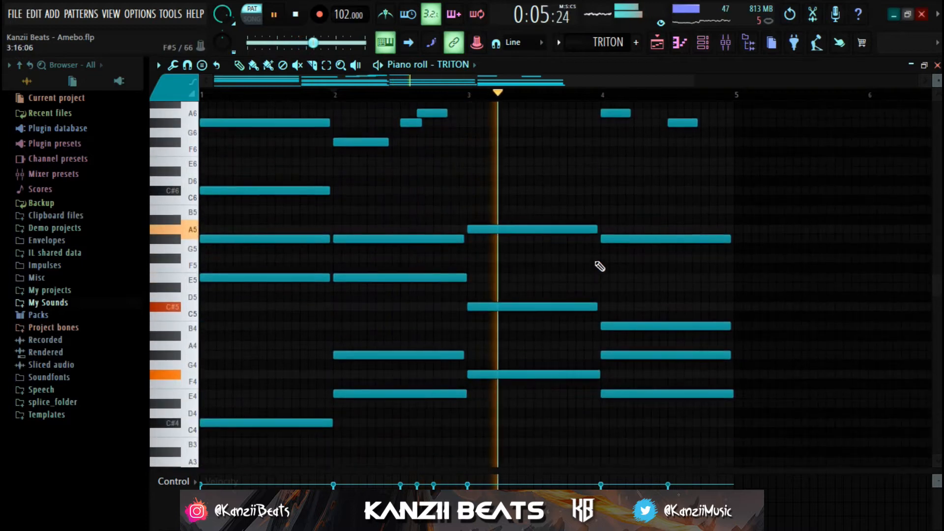
scroll(594, 261, up, 1)
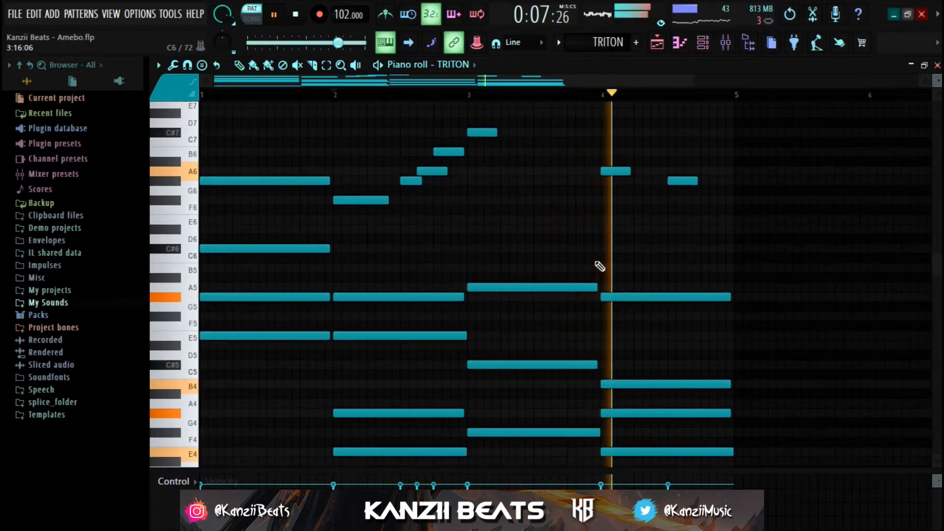
scroll(601, 281, down, 2)
scroll(601, 283, up, 1)
scroll(601, 282, down, 1)
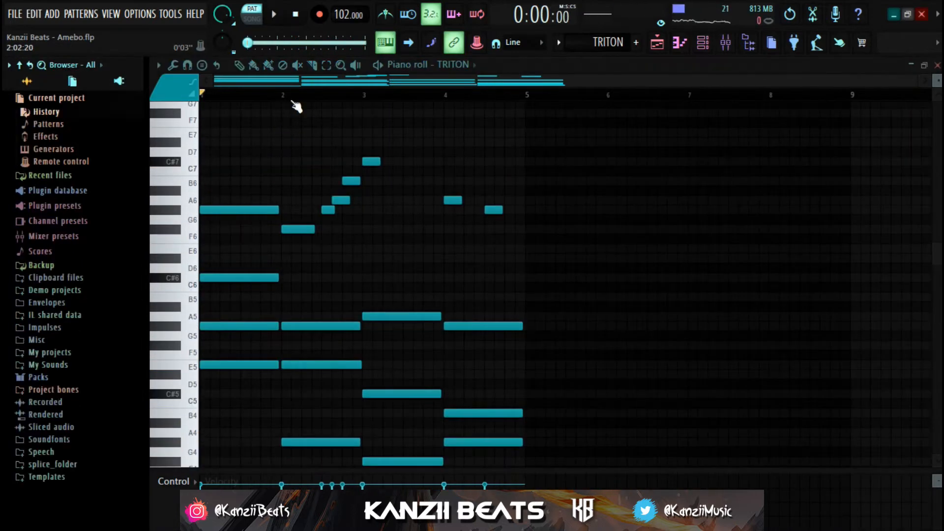
- Check the root note and scale chosen for the piano roll's scale highlighting, leaving the settings as they are
click(156, 65)
mouse_move(186, 155)
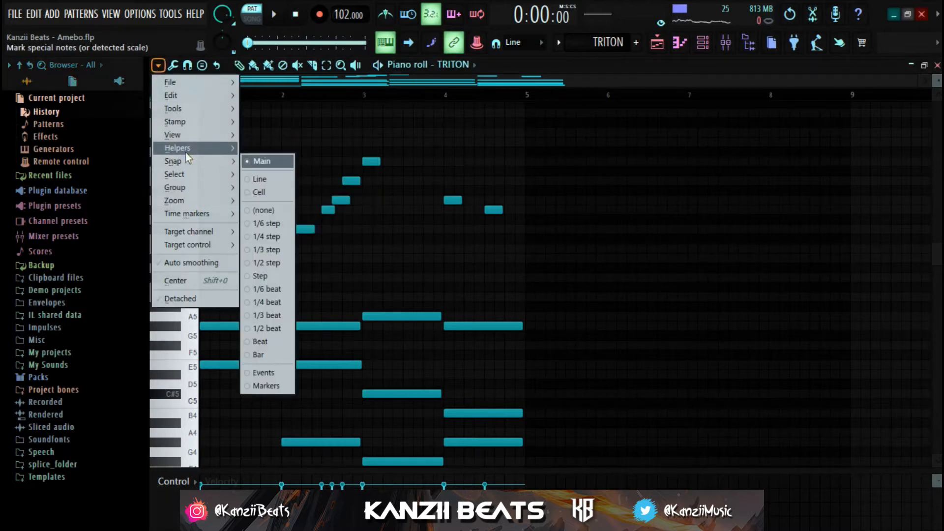
mouse_move(281, 162)
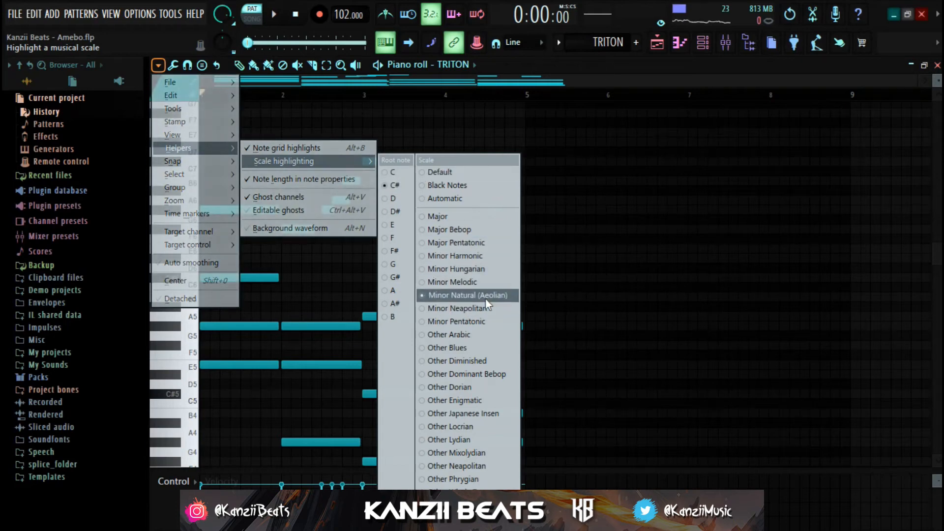
click(547, 268)
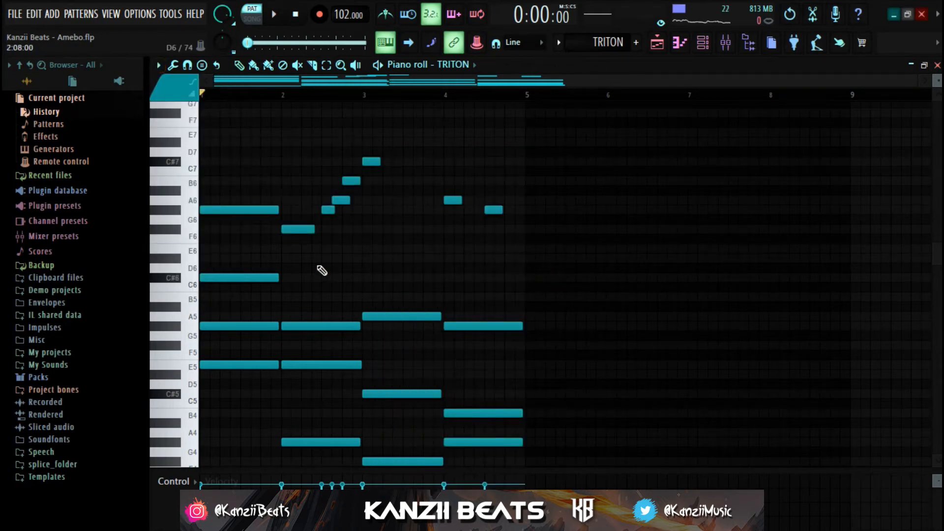
scroll(322, 271, down, 2)
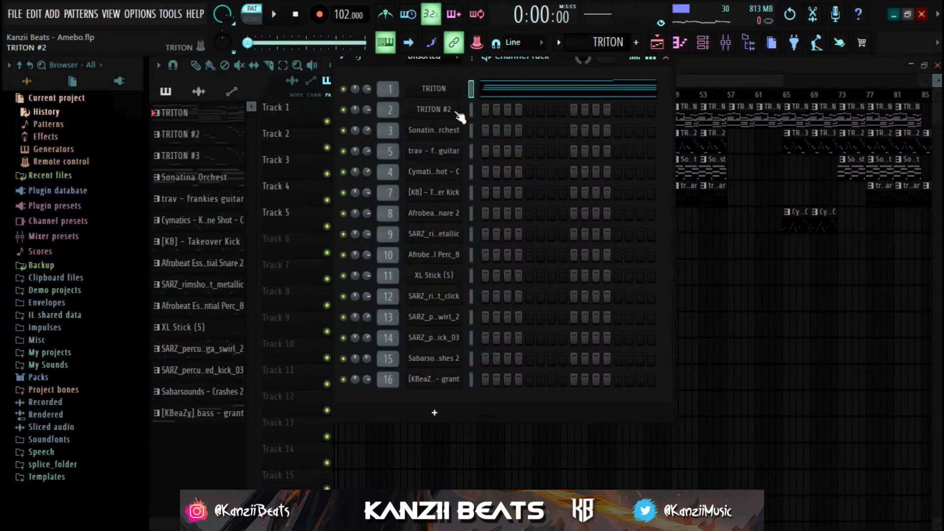
- Inspect the preset loaded in TRITON #2, then open the first Track 2 clip's melody in the piano roll and play it
click(457, 111)
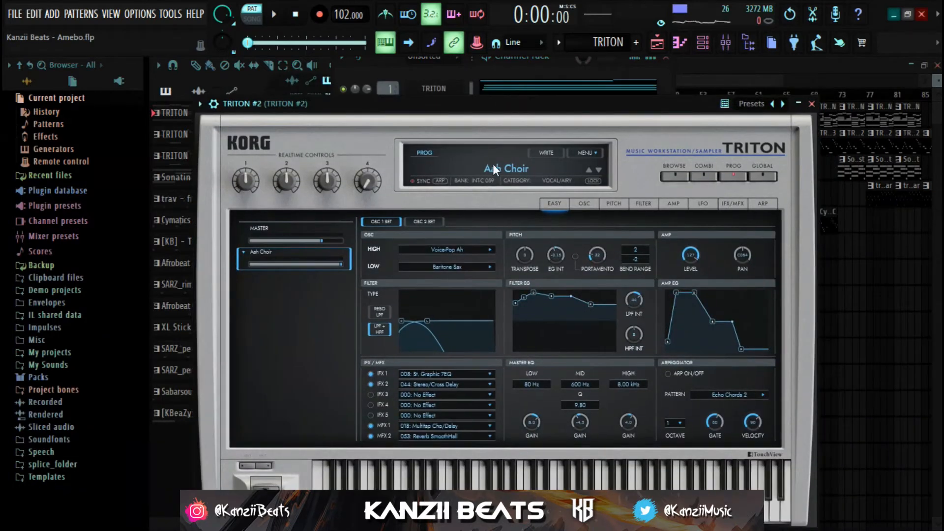
click(812, 104)
key(F6)
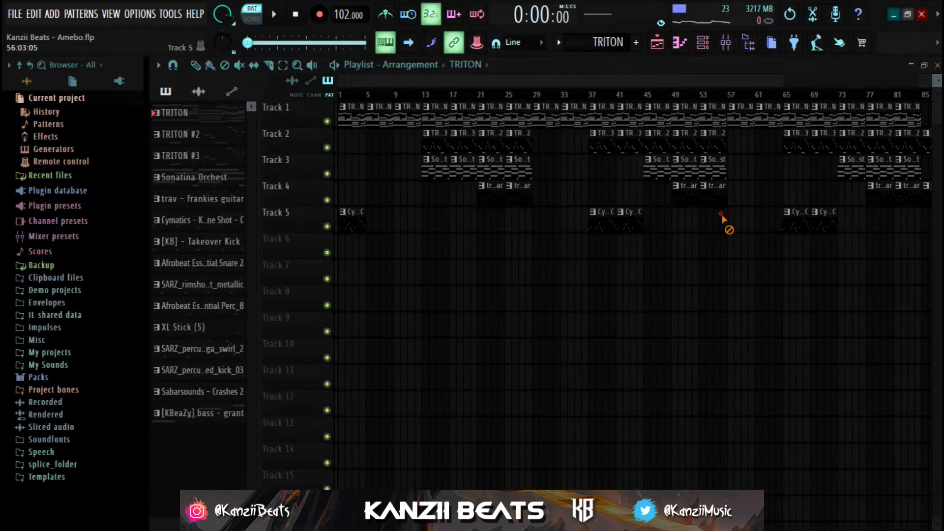
double_click(438, 144)
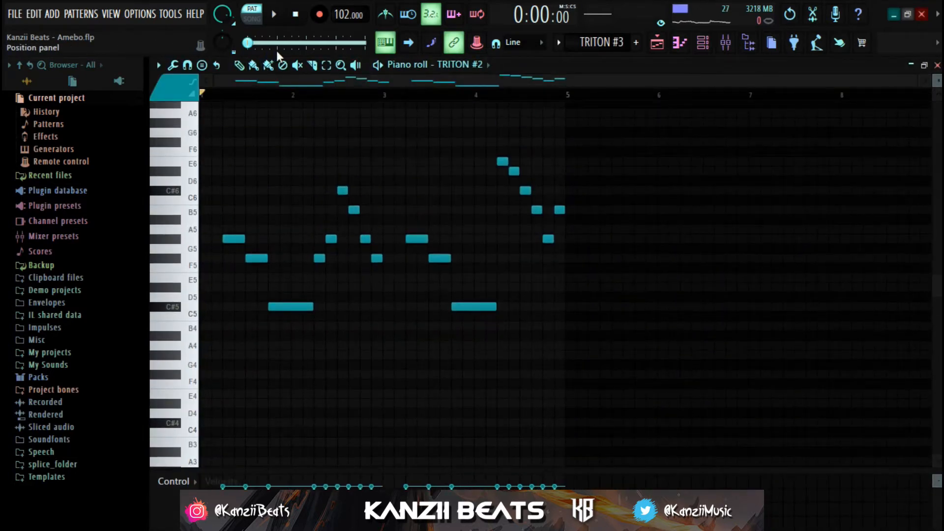
key(space)
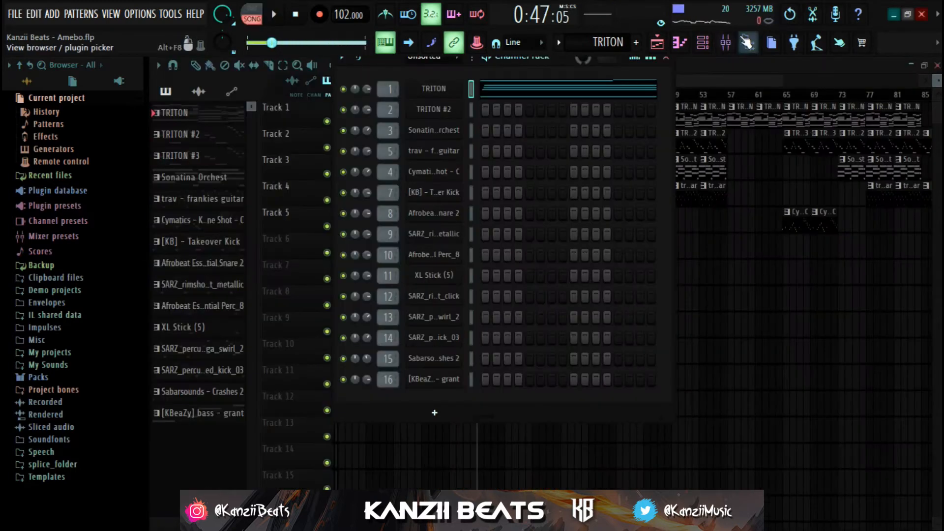
- Inspect the Fruity parametric EQ 2 curve on the TRITON mixer track and close it
click(725, 42)
click(856, 106)
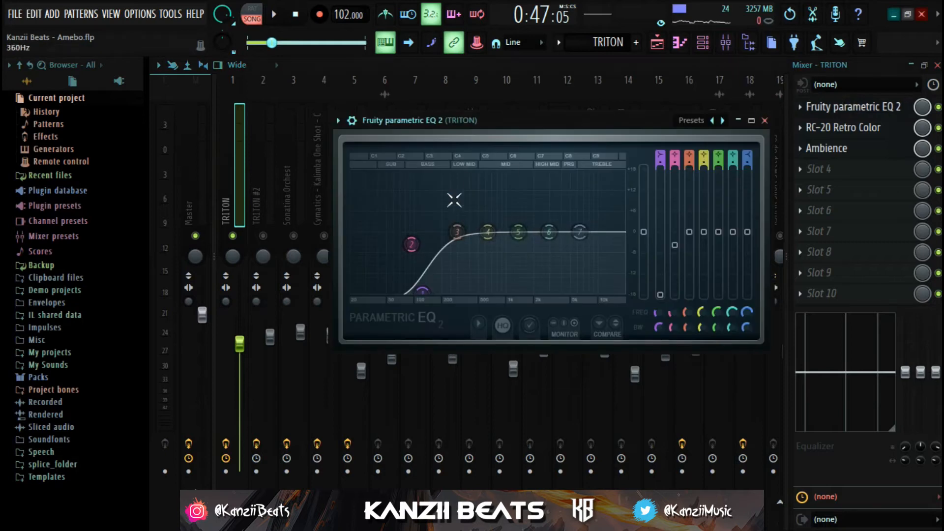
key(space)
key(space)
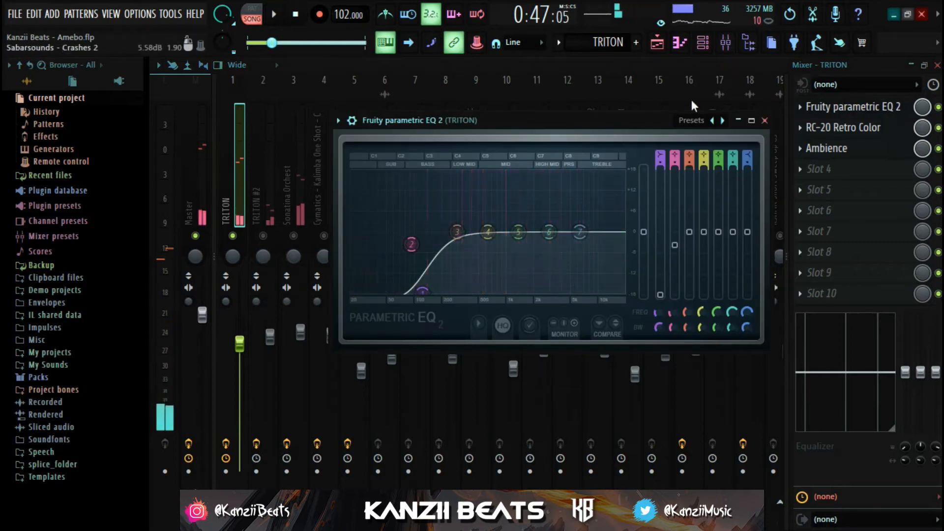
click(765, 120)
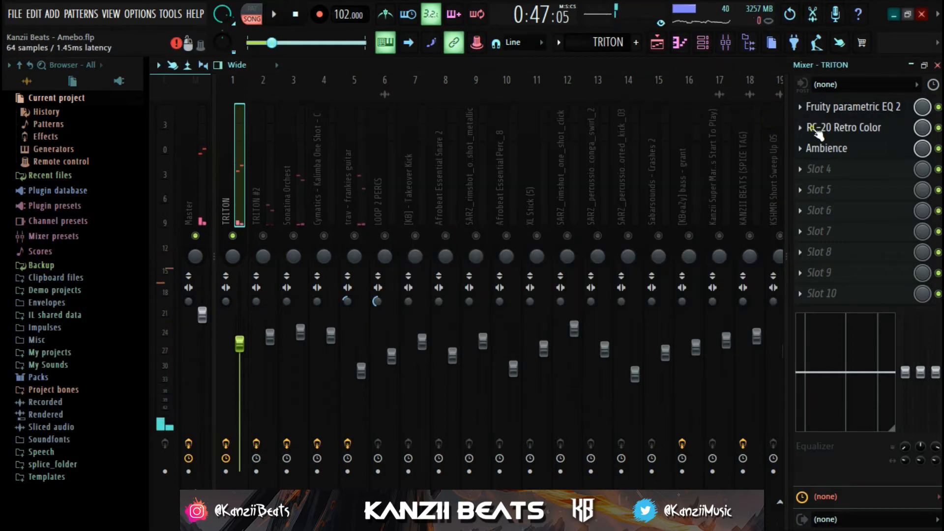
- Inspect RC-20 Retro Color and Ambience on the TRITON mixer track, then play the song to compare the sound without the effects
click(817, 129)
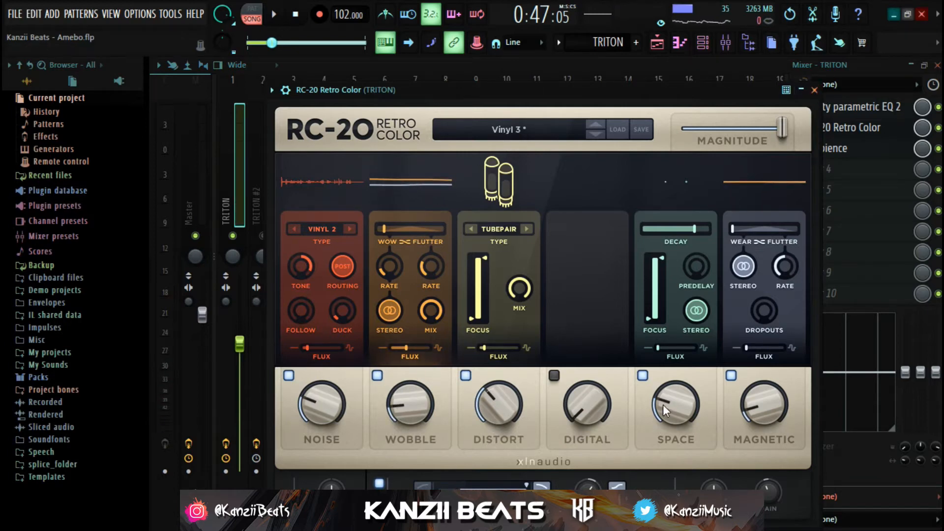
click(815, 91)
click(845, 151)
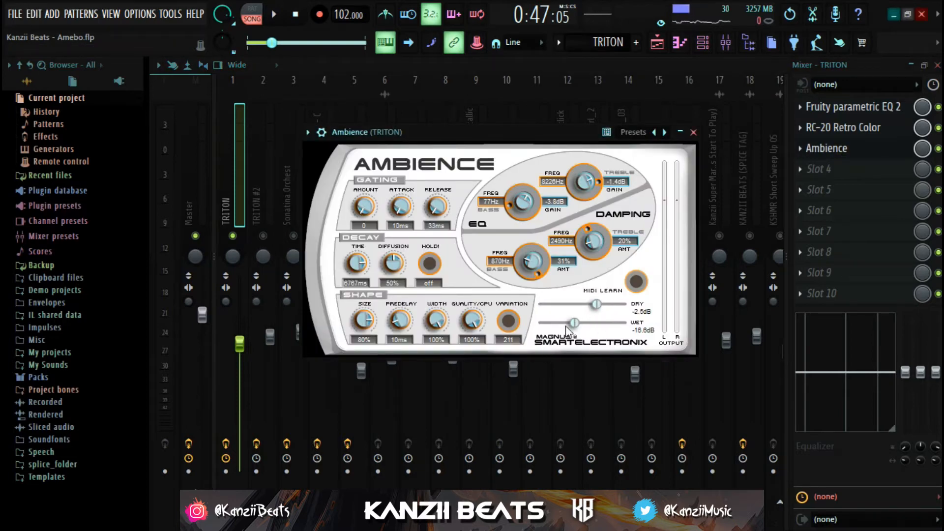
click(694, 133)
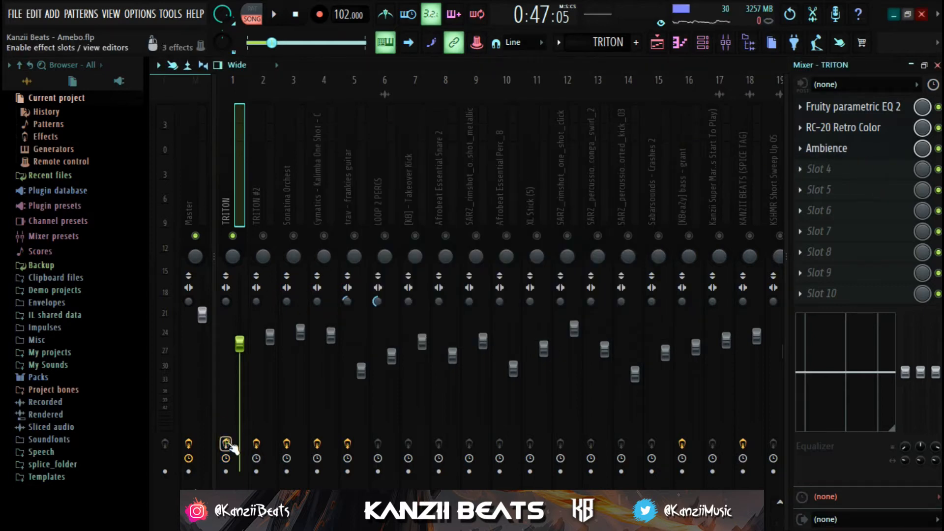
key(space)
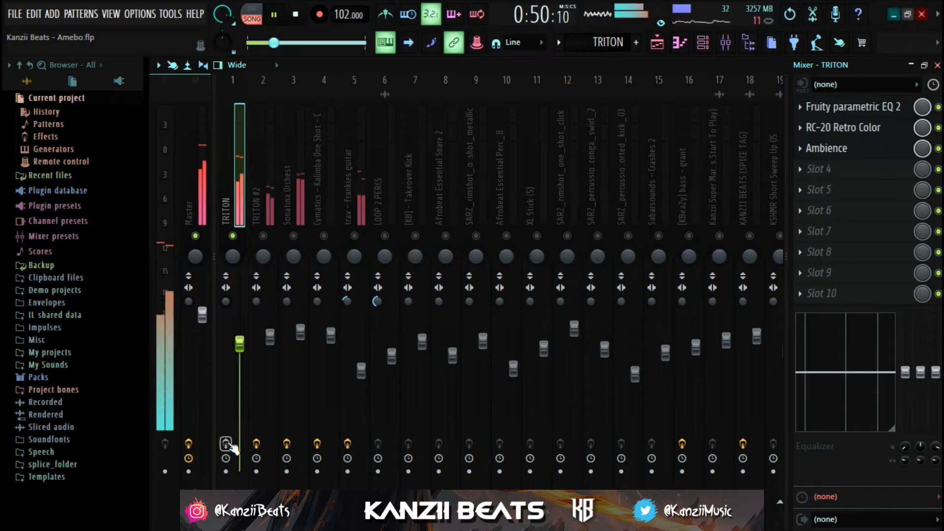
key(space)
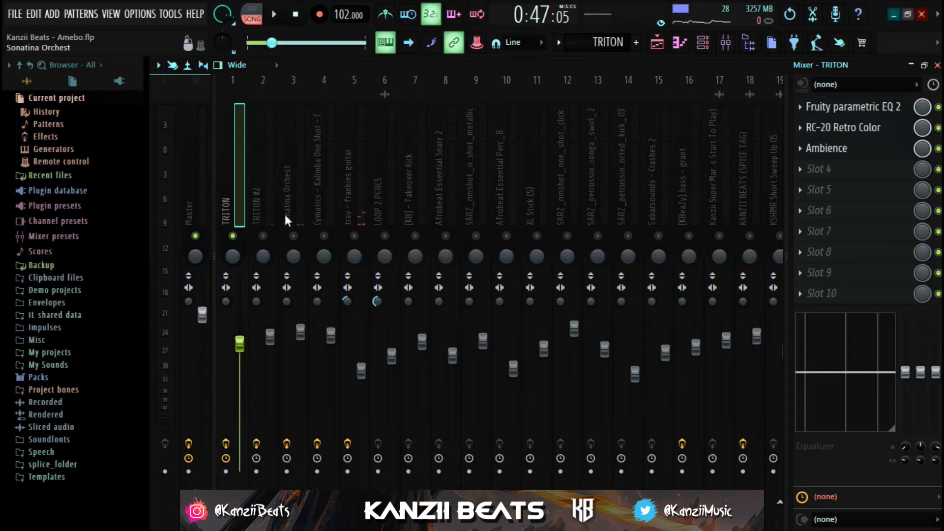
- Inspect the Ambience and Wider effects on the TRITON #2 mixer track, then close them
click(270, 199)
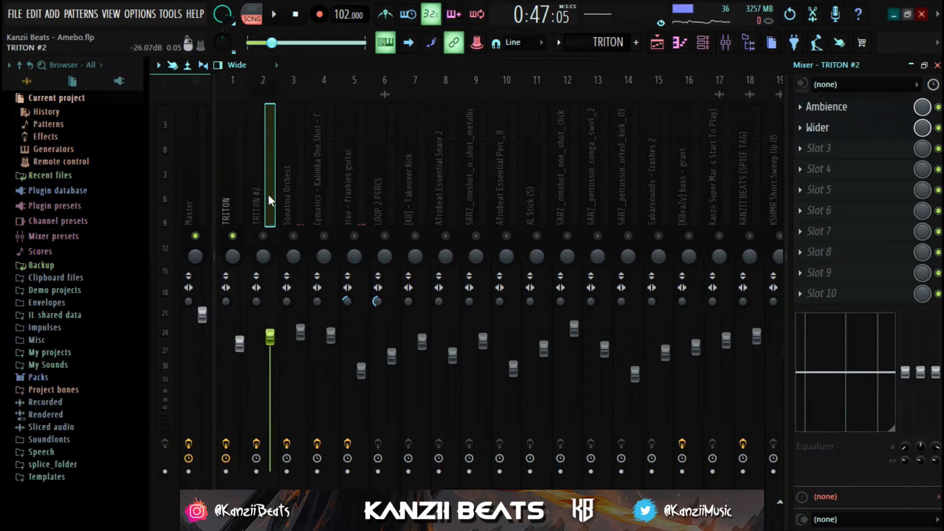
key(space)
click(875, 114)
key(space)
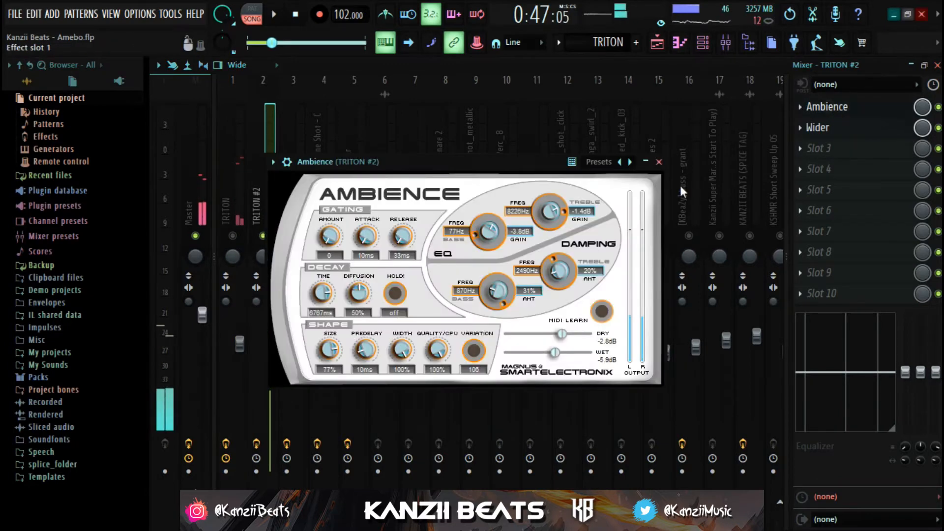
click(834, 128)
click(817, 129)
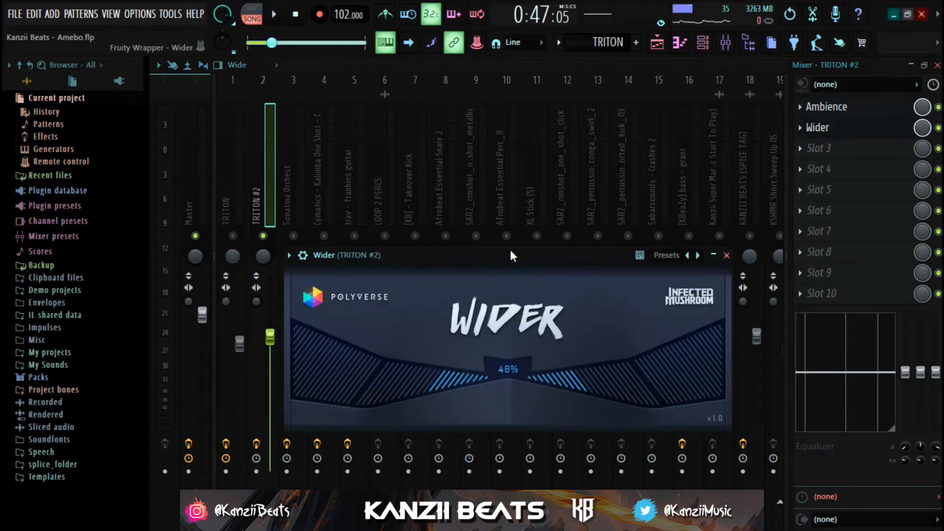
drag(512, 252, 499, 146)
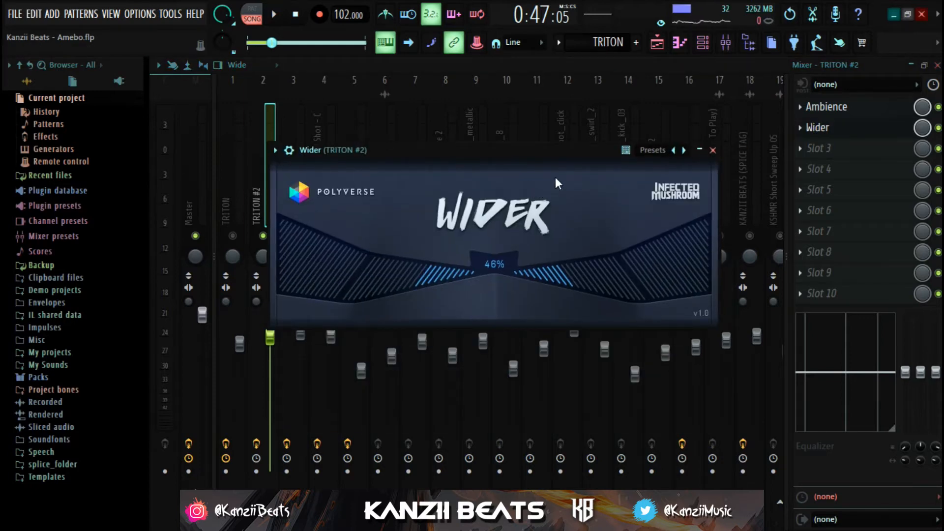
click(713, 150)
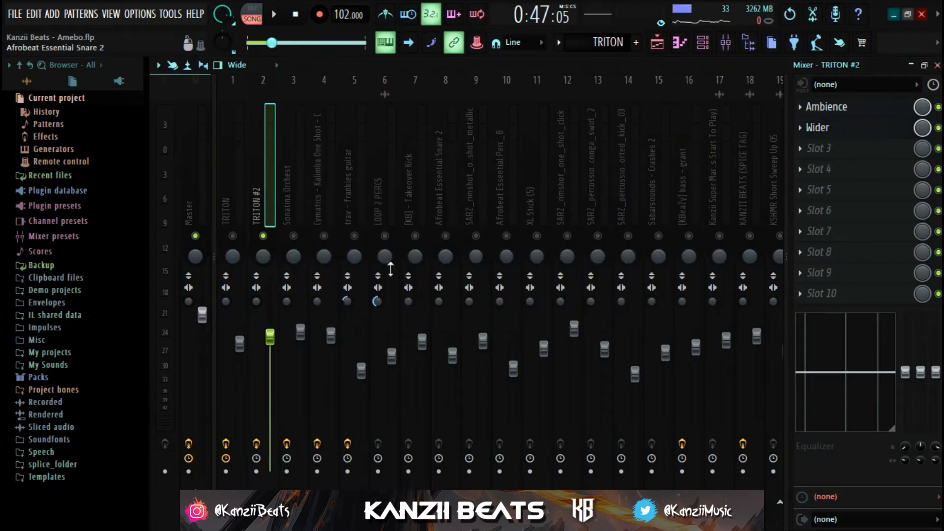
- Open the Sonatina Orchest instrument and examine its violin articulations, closing it without a change
key(F9)
click(445, 132)
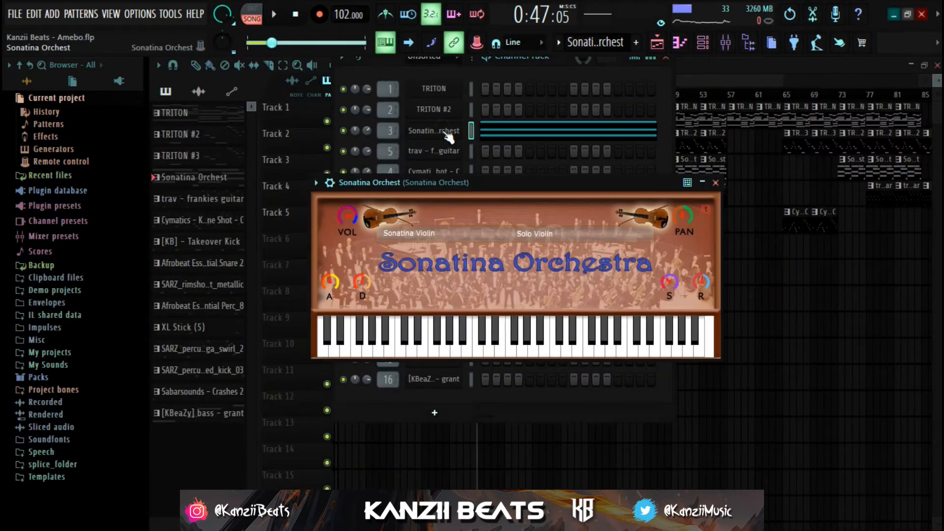
click(598, 240)
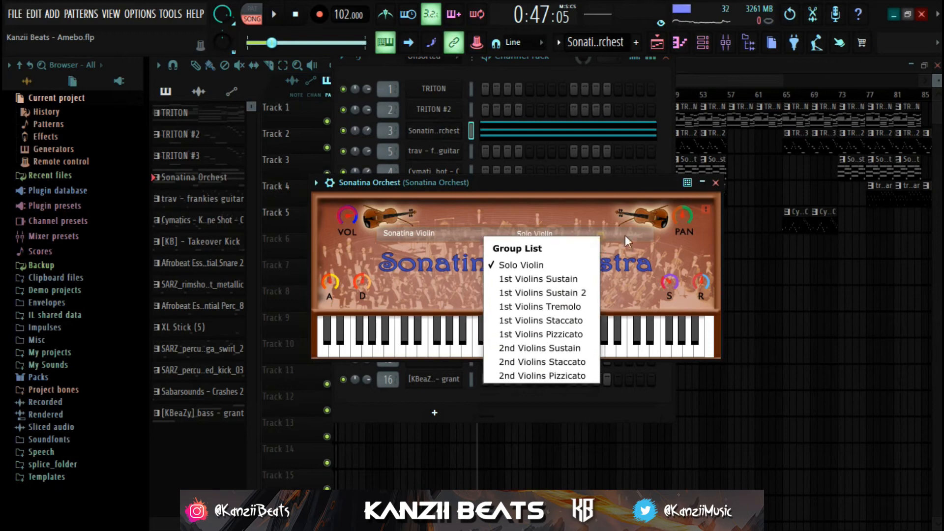
click(725, 183)
click(716, 182)
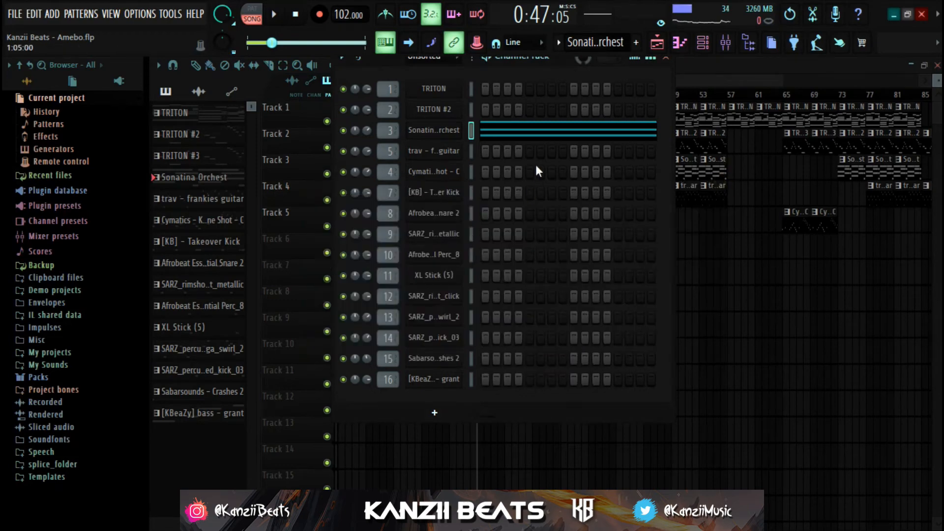
- Open the Sonatina Orchest pattern in the piano roll and play it to review the string chords
click(544, 133)
key(space)
scroll(346, 178, down, 1)
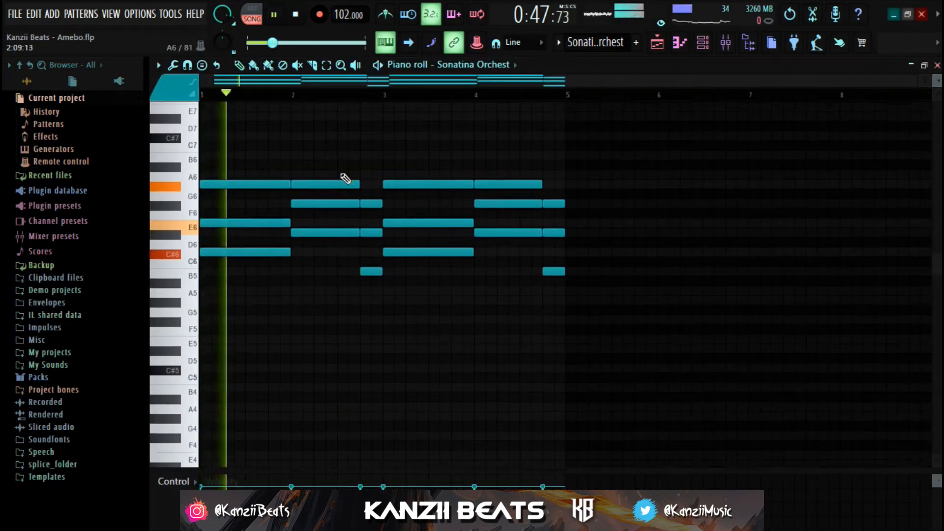
scroll(346, 179, up, 3)
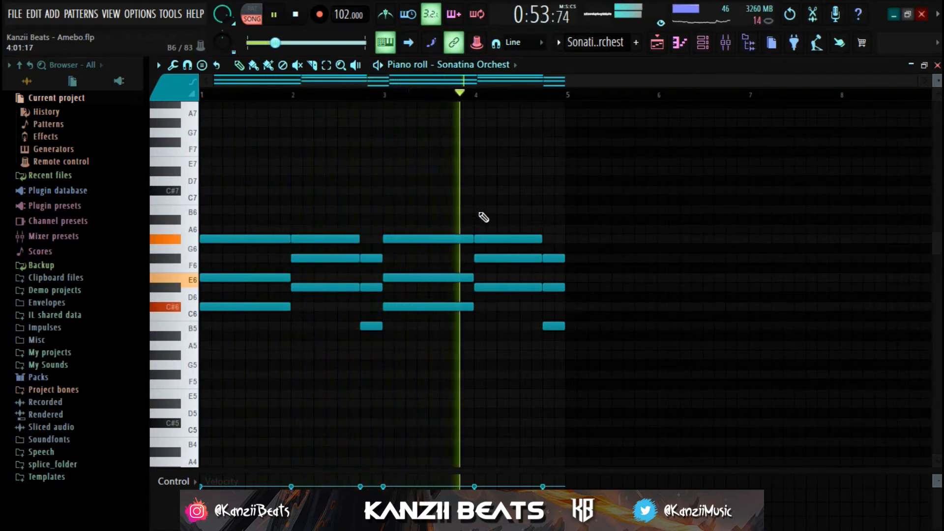
key(space)
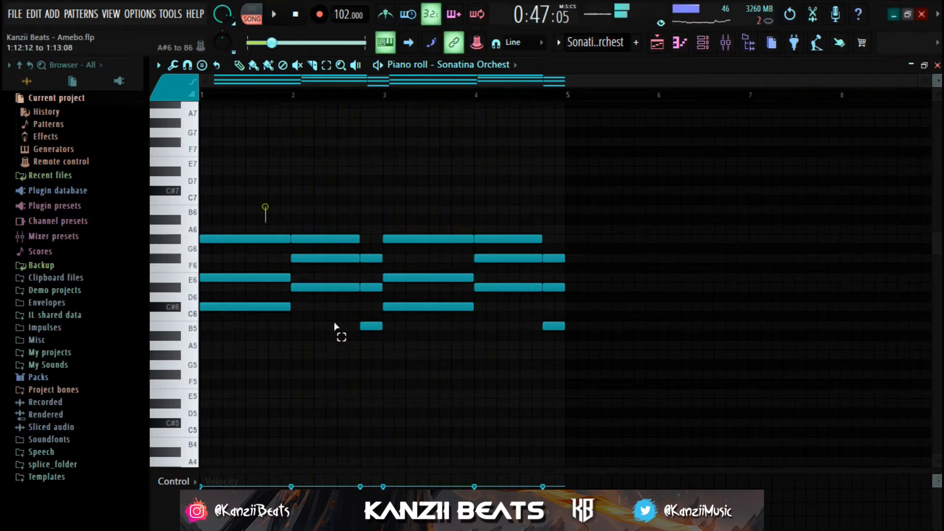
- Select the string chords of bars 3–4 and those of bars 1–2 in turn to compare the two halves
drag(265, 207, 372, 369)
drag(430, 187, 675, 471)
scroll(290, 192, up, 2)
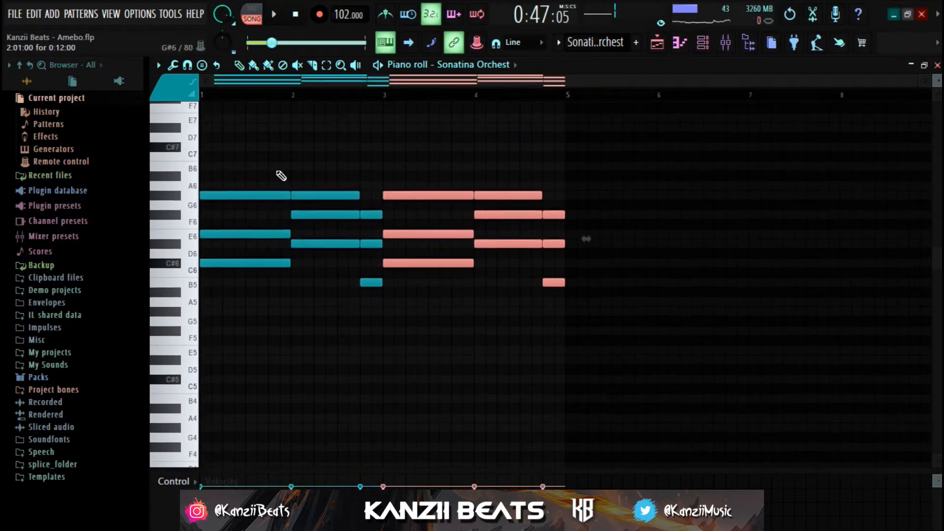
drag(263, 163, 373, 304)
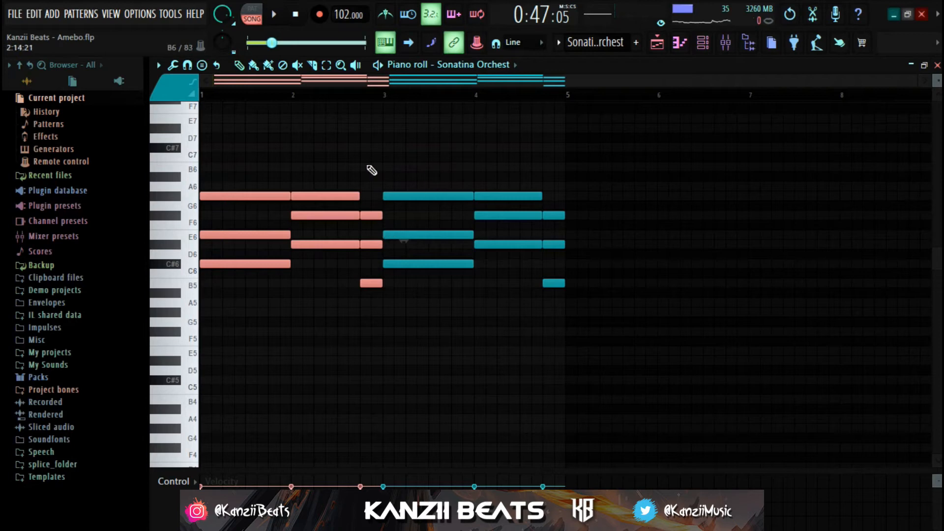
- Reselect each half of the string chords, bars 3–4 and bars 1–2, to compare them again, and leave the piano roll
drag(389, 155, 668, 436)
scroll(449, 226, up, 3)
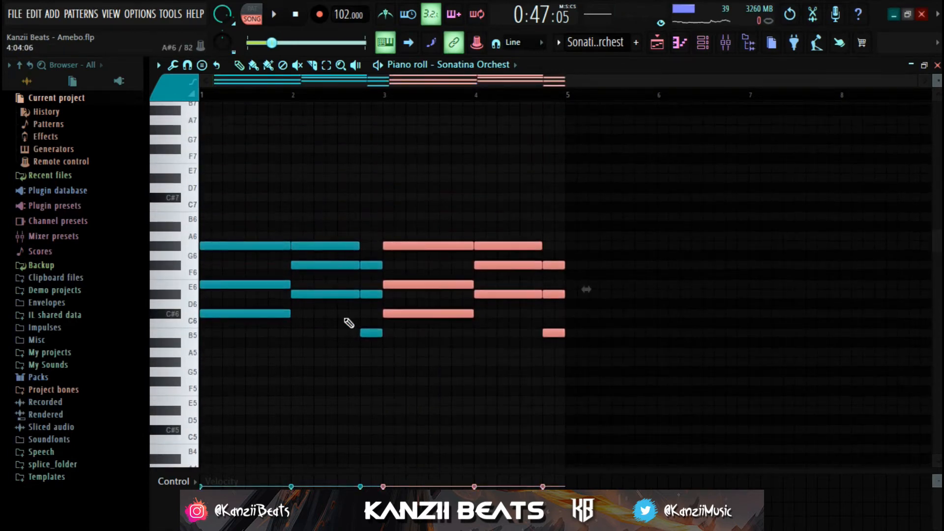
drag(225, 222, 381, 396)
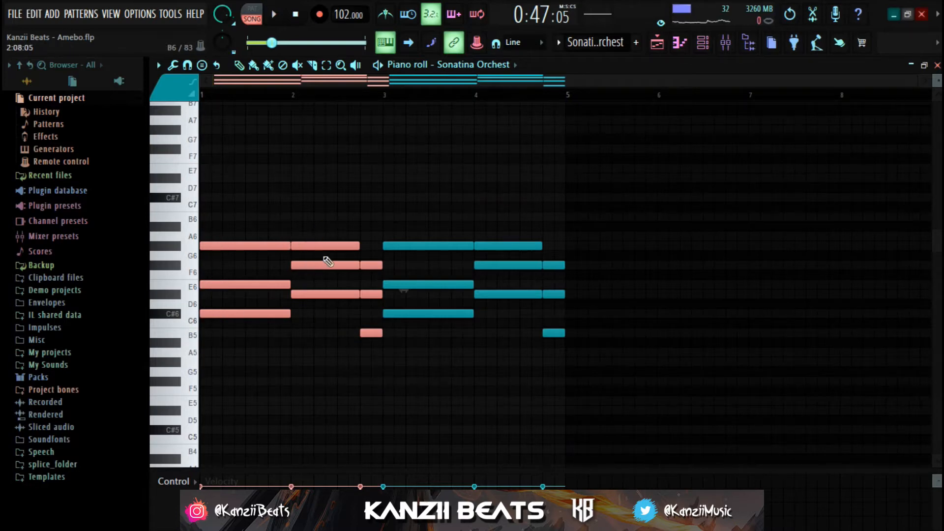
click(364, 324)
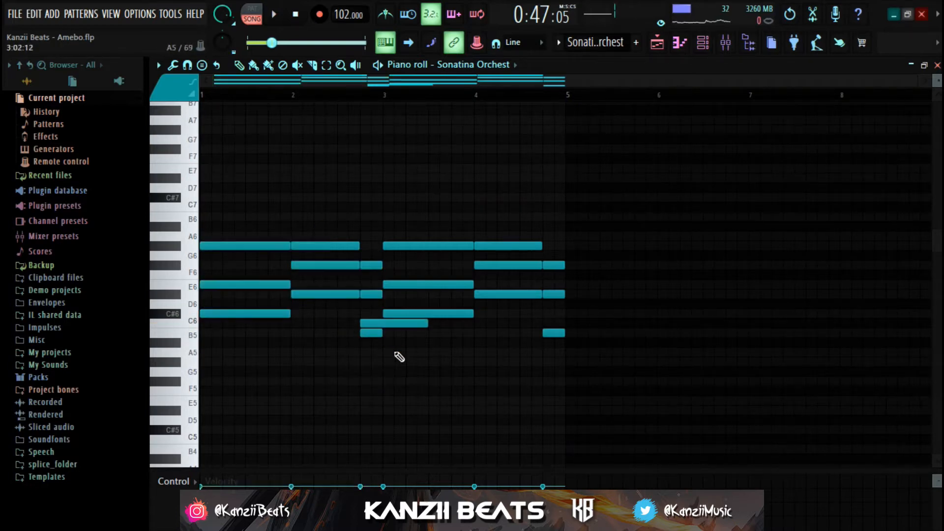
right_click(404, 323)
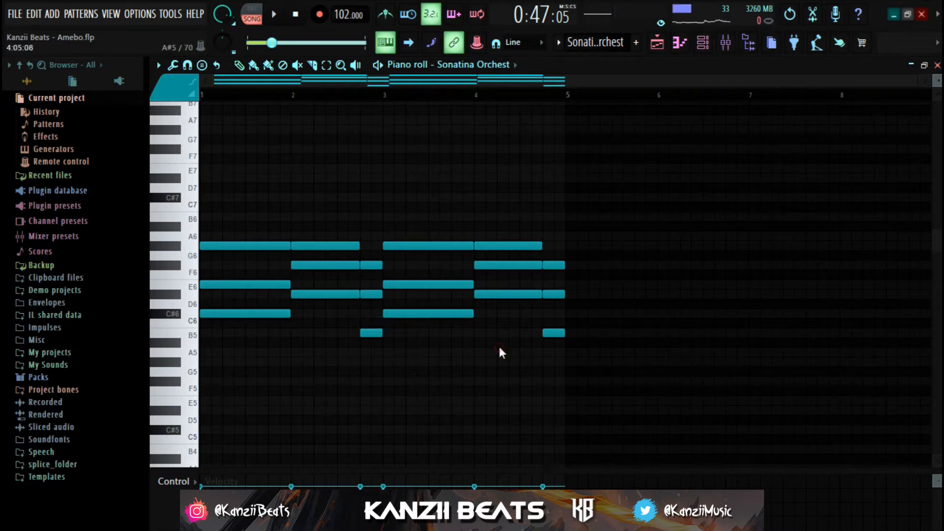
key(Escape)
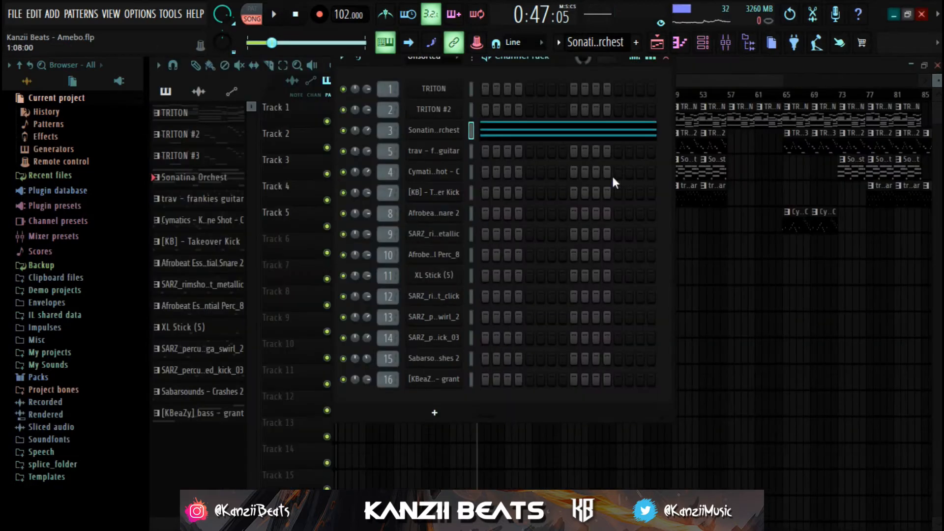
- Inspect the Fruity Parametric EQ 2 on the Sonatina Orchest mixer track during playback, then close it and stop
click(725, 47)
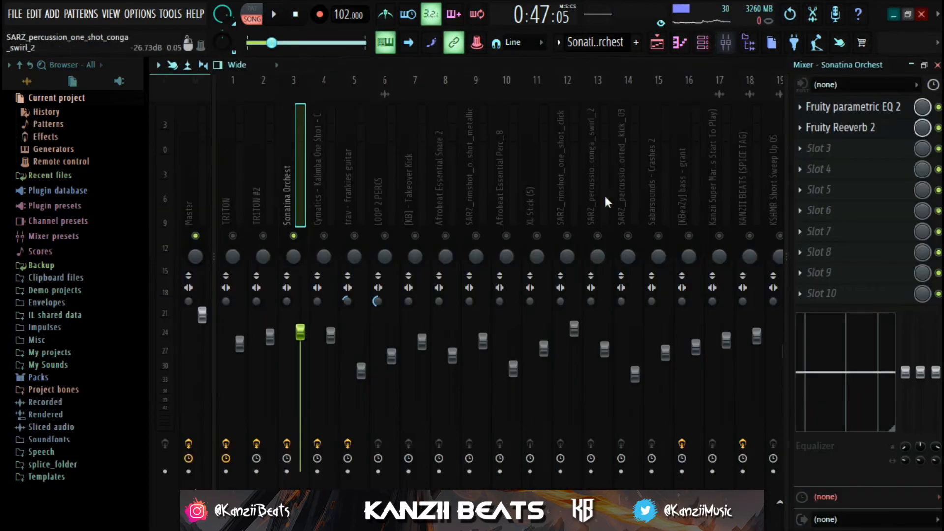
click(839, 110)
drag(470, 128, 503, 117)
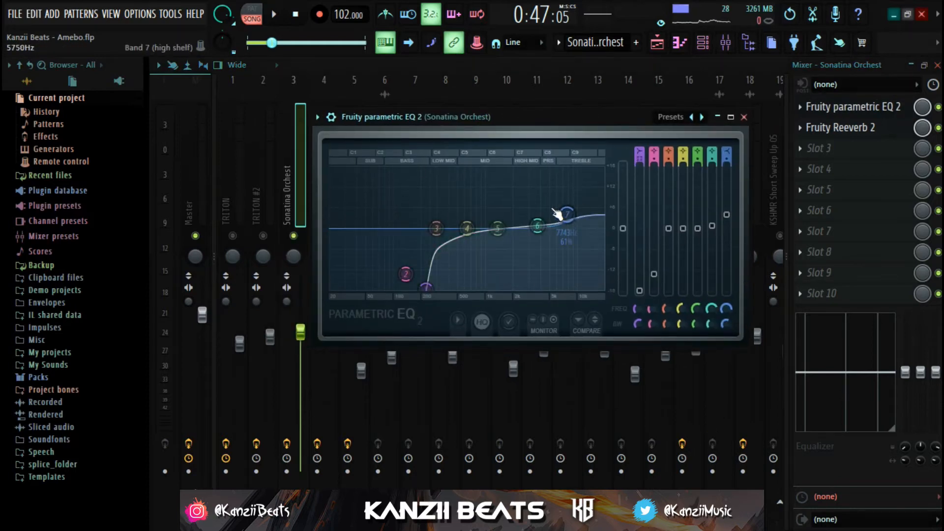
key(space)
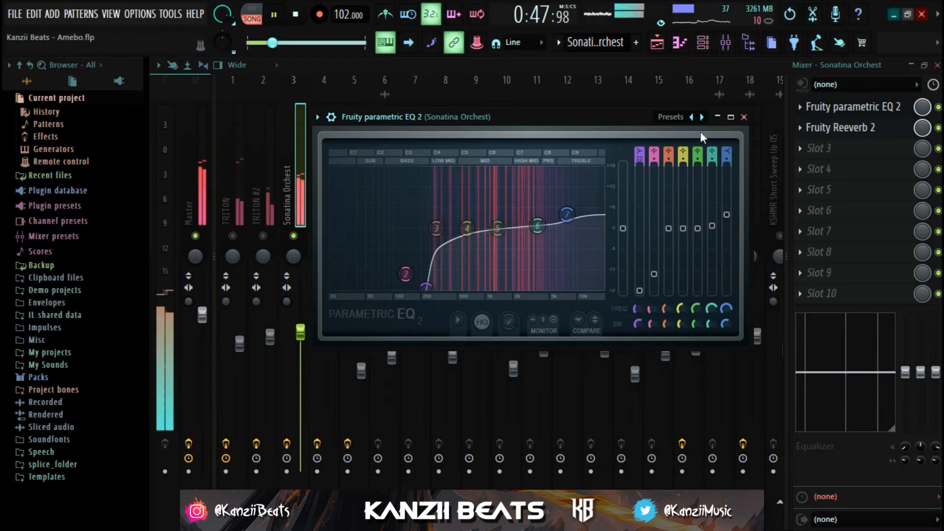
click(745, 116)
key(space)
- Inspect the Fruity Reeverb 2 on the Sonatina Orchest track, including its preset list and wet level, and close it without a change
click(848, 128)
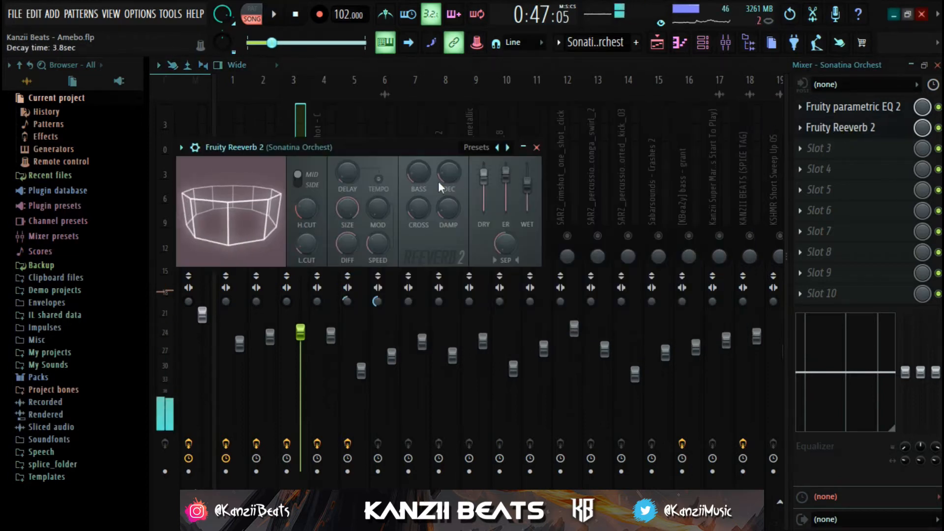
drag(428, 144, 471, 168)
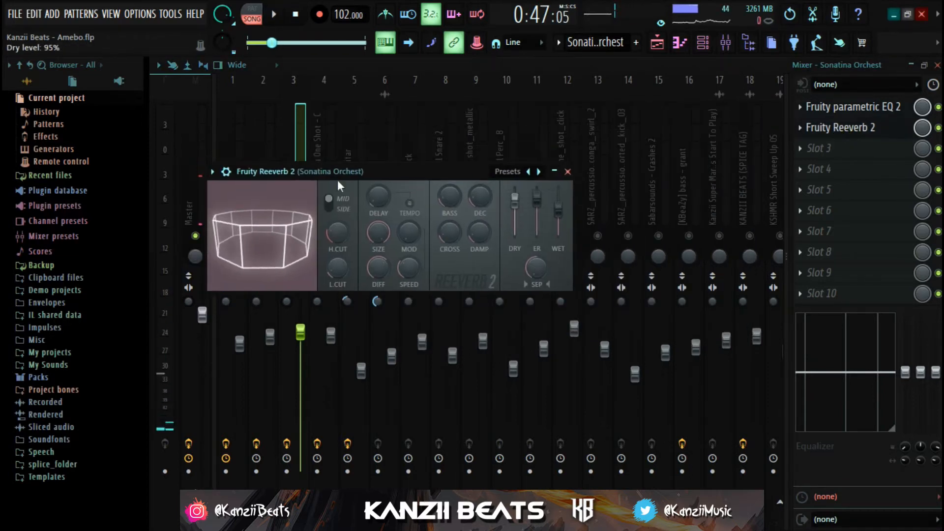
right_click(528, 171)
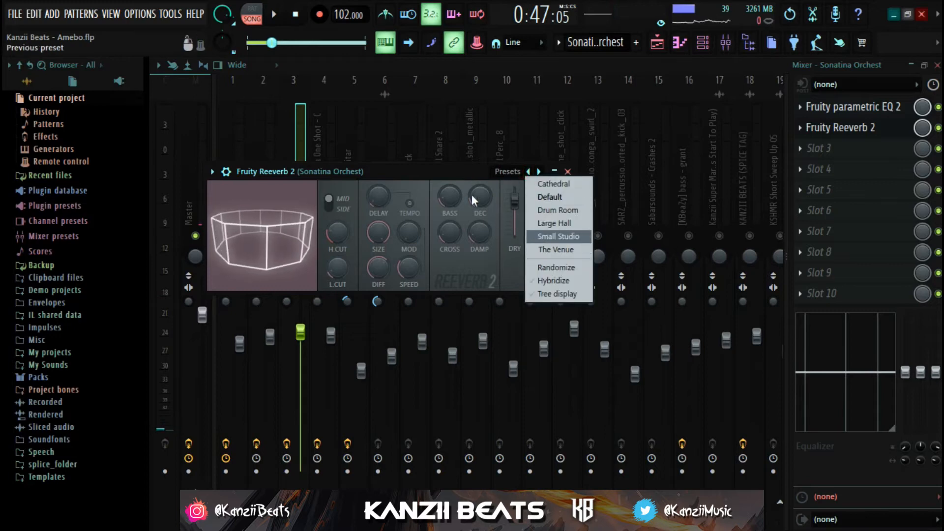
click(462, 169)
drag(560, 210, 559, 214)
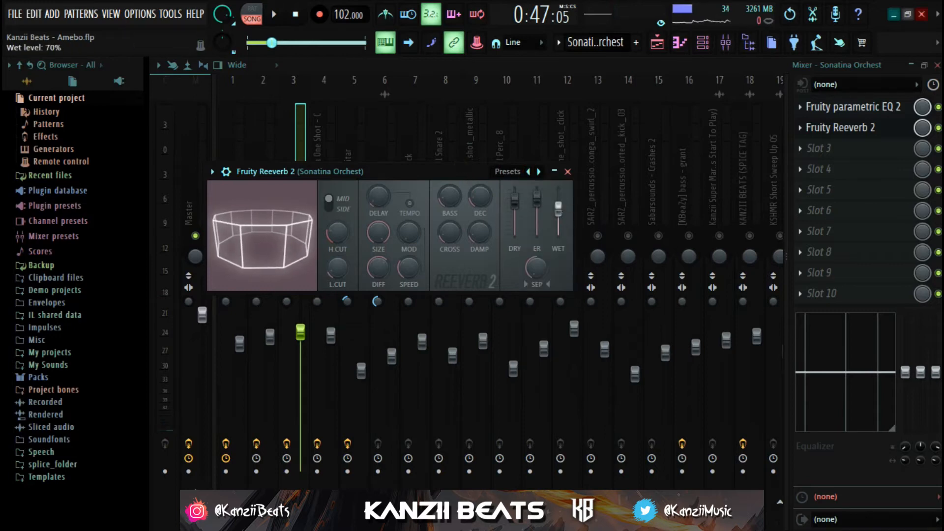
click(568, 173)
click(836, 128)
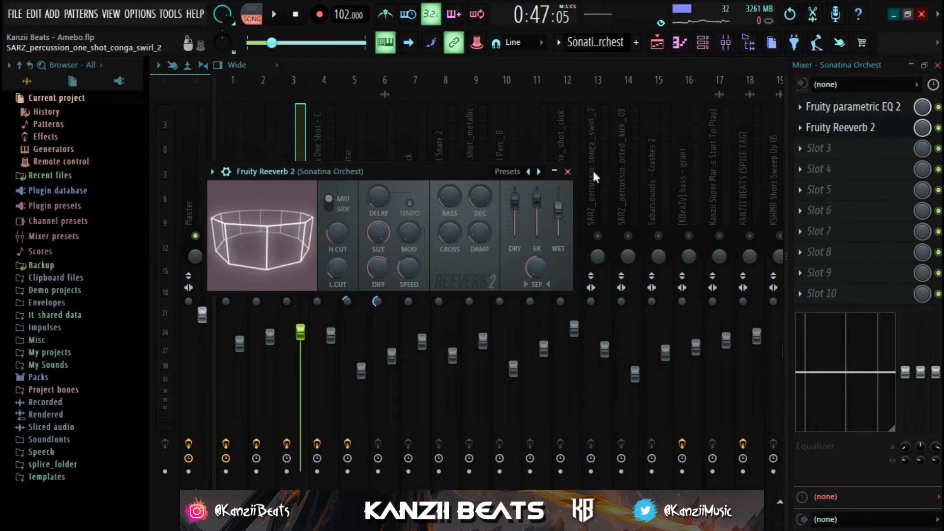
click(568, 171)
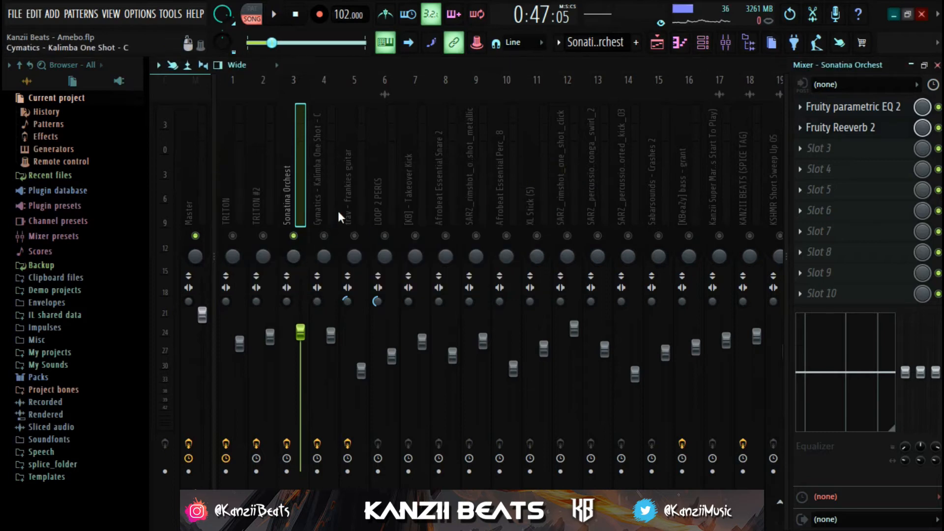
- Switch from the mixer to the trav - frankies guitar pattern and open its sampler channel to audition the sample
key(F9)
click(686, 192)
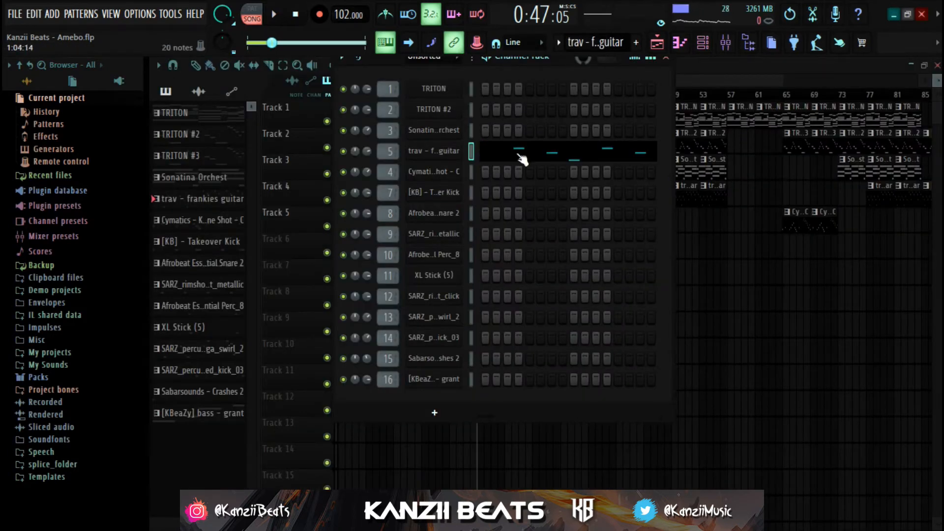
click(433, 151)
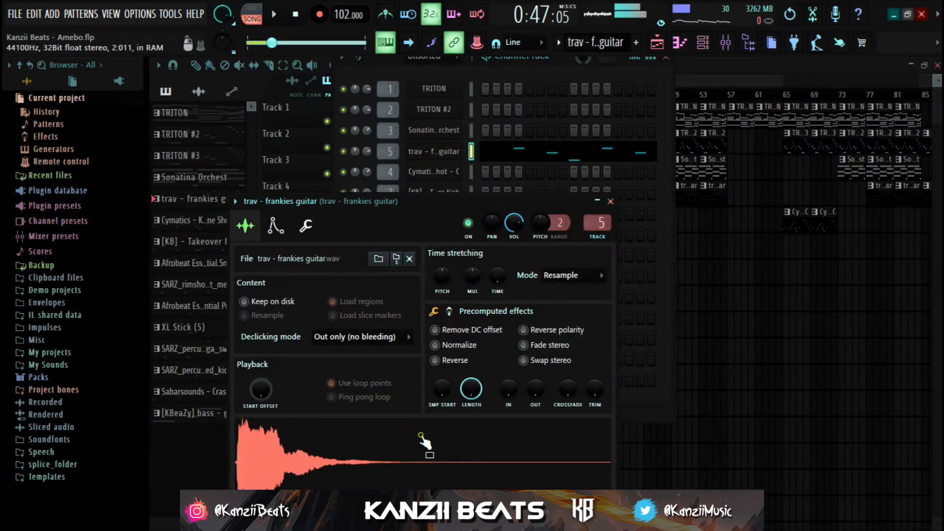
- Open the guitar pattern in the piano roll and play it through to review the melody notes
click(506, 157)
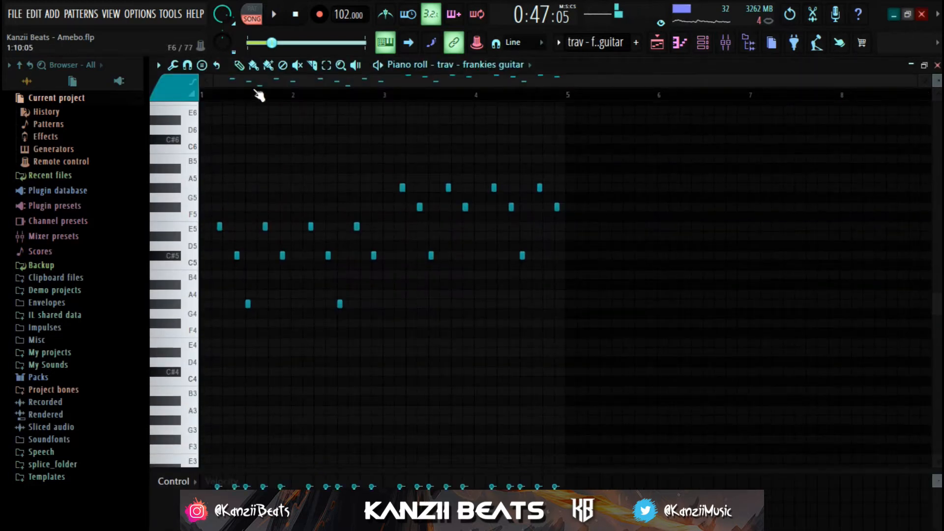
key(space)
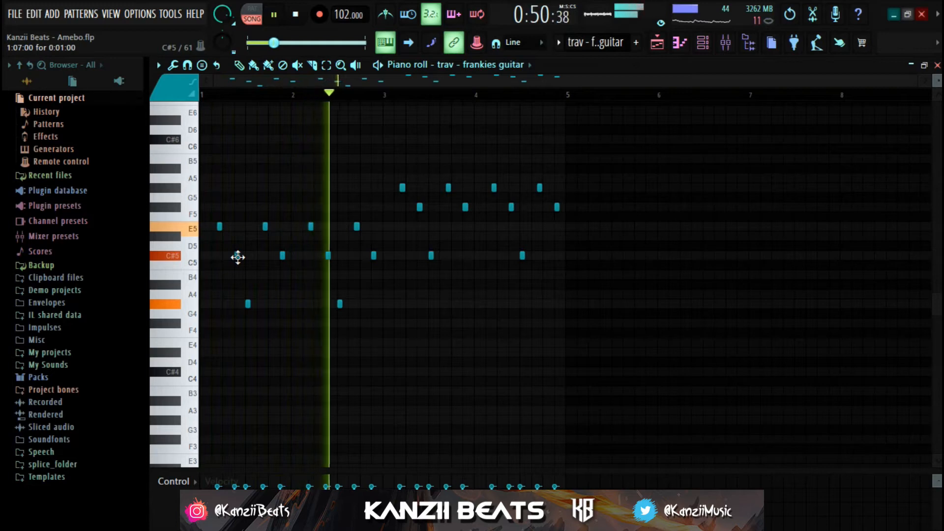
scroll(393, 261, up, 2)
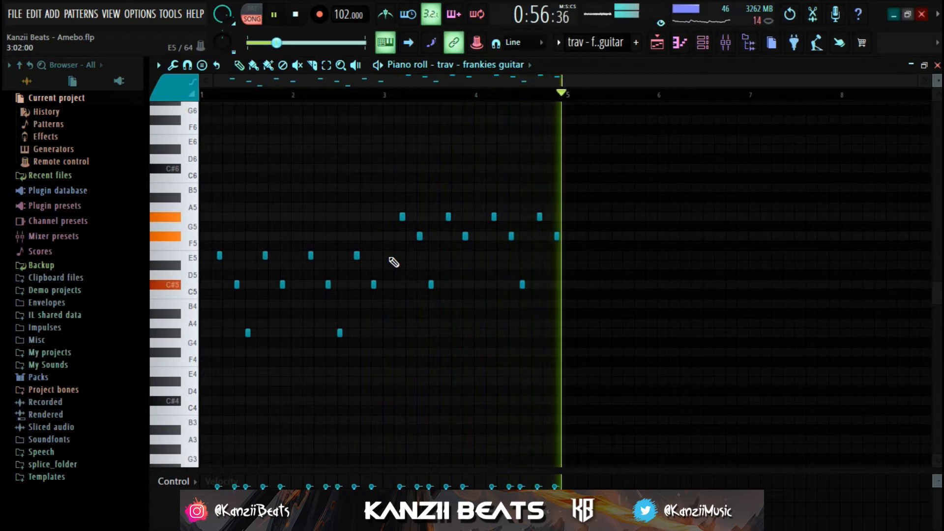
key(space)
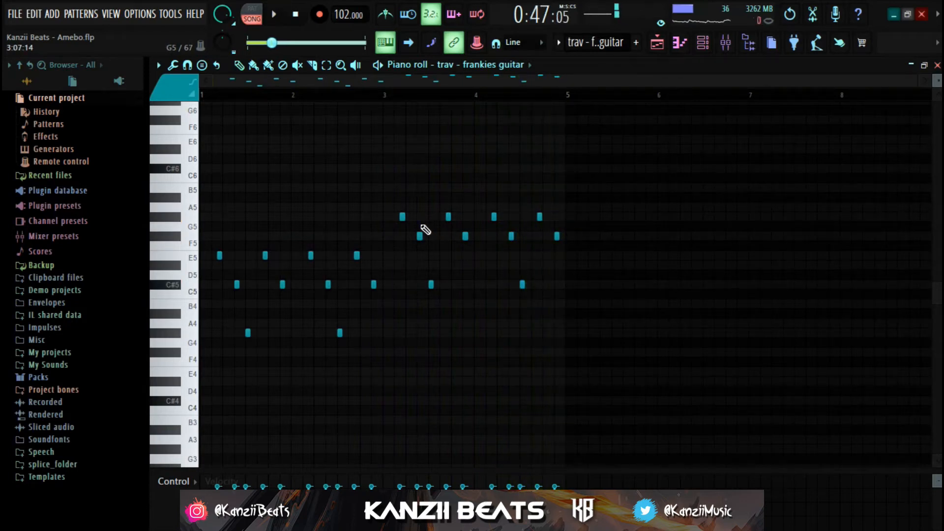
scroll(222, 277, up, 2)
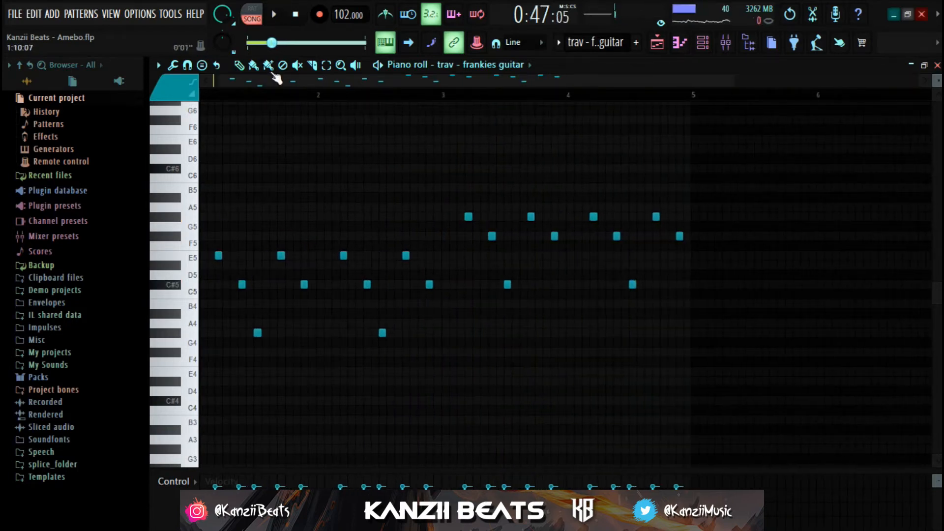
drag(261, 82, 226, 85)
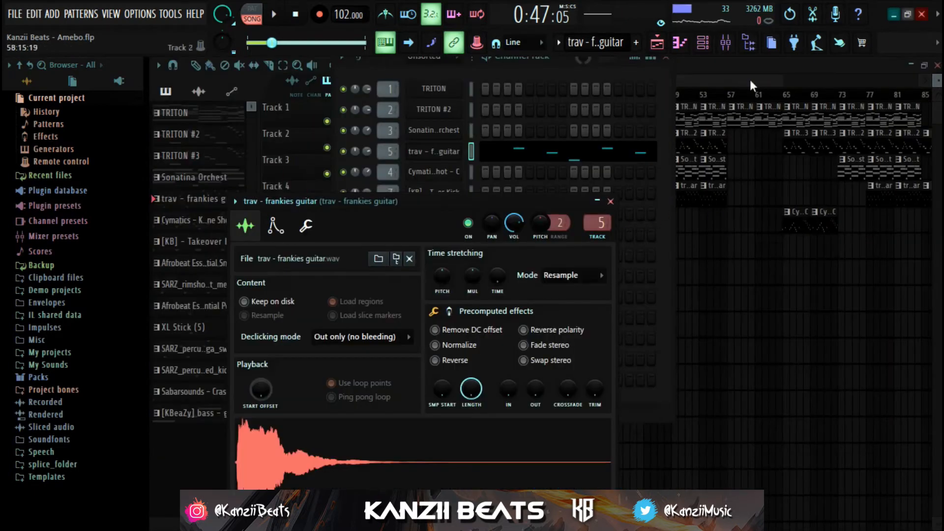
- Play the arrangement in the playlist and reopen the guitar clip on Track 4 in the piano roll for a closer look
click(726, 43)
key(F9)
key(F5)
key(space)
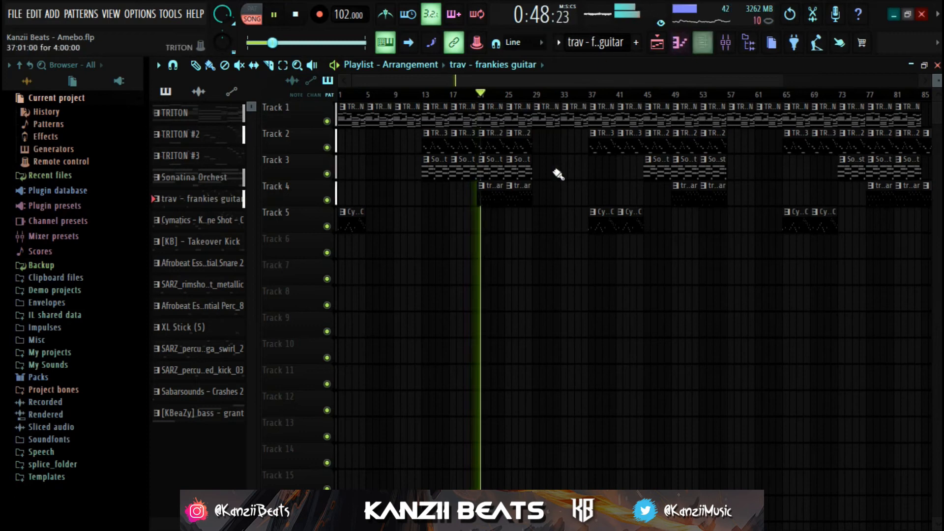
double_click(497, 196)
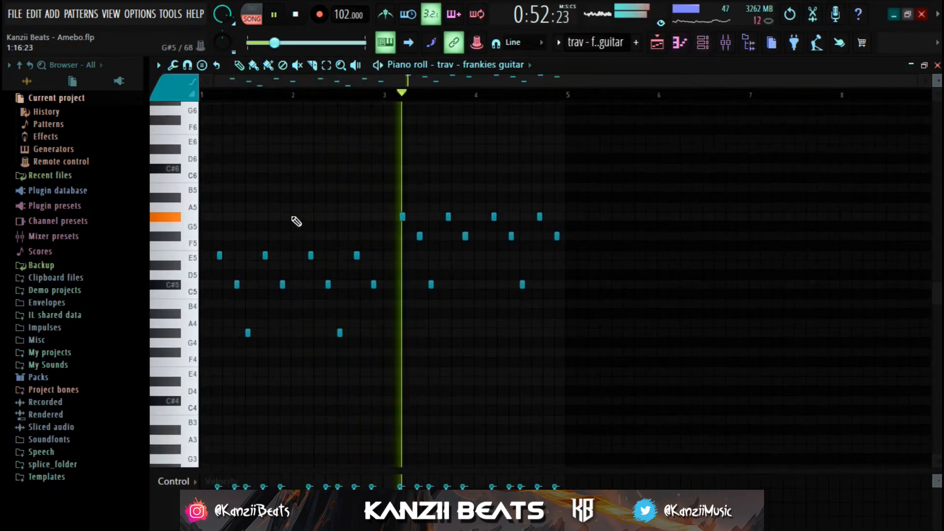
scroll(296, 221, down, 3)
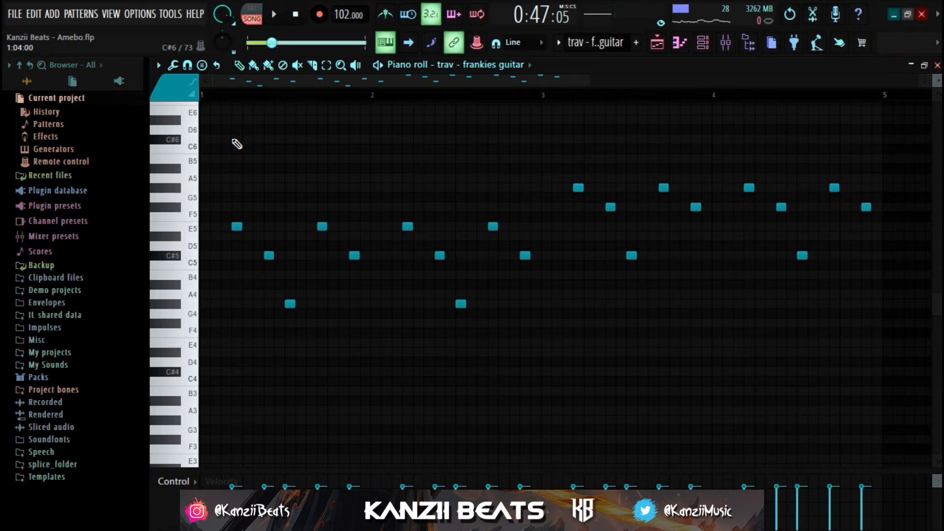
click(232, 120)
right_click(247, 121)
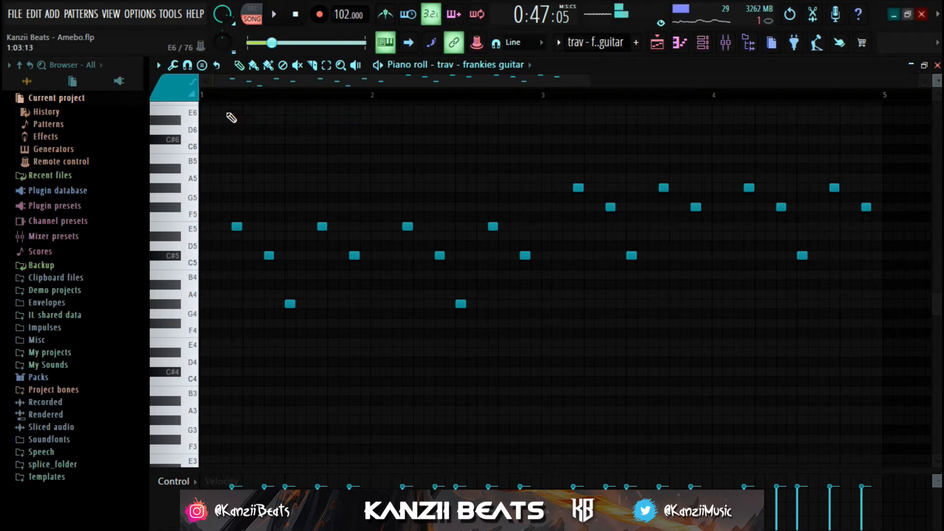
click(231, 112)
right_click(239, 113)
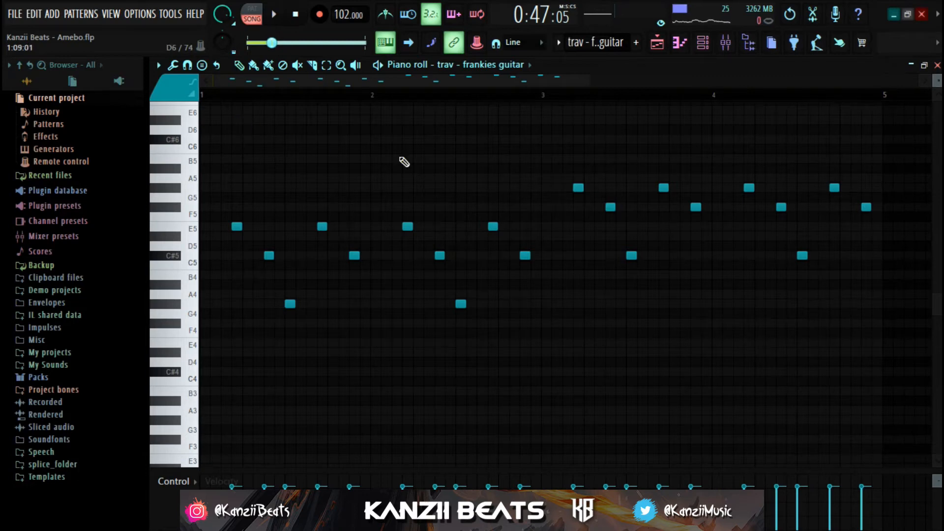
- Inspect the Fruity Parametric EQ 2 on the trav - frankies guitar mixer track during playback, then close it and stop
click(729, 49)
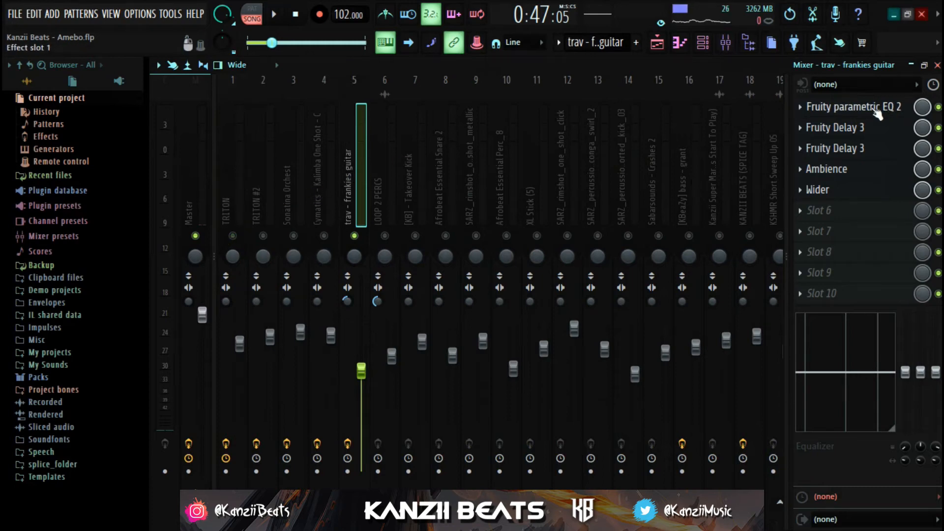
click(854, 106)
drag(465, 170, 516, 156)
key(space)
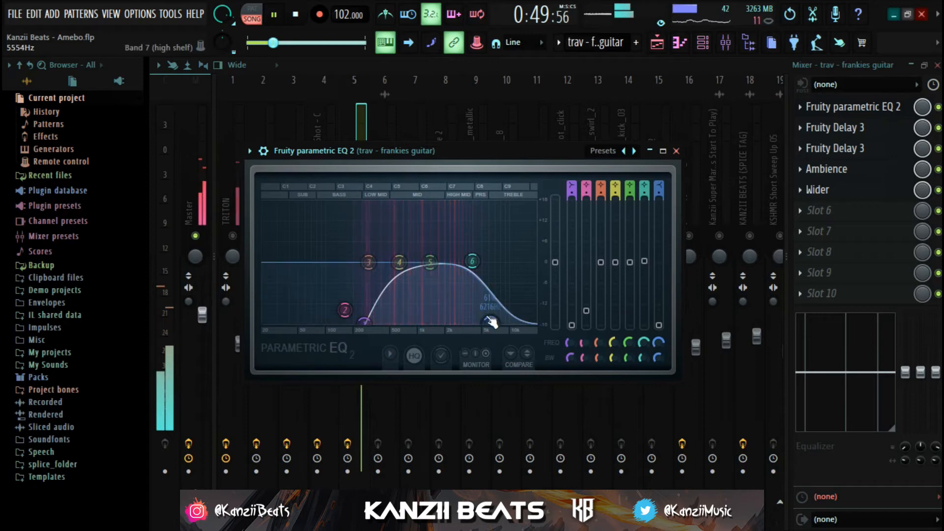
click(676, 151)
key(space)
- Review the settings and presets of the first Fruity Delay 3 on the guitar track, closing it without a change
click(831, 129)
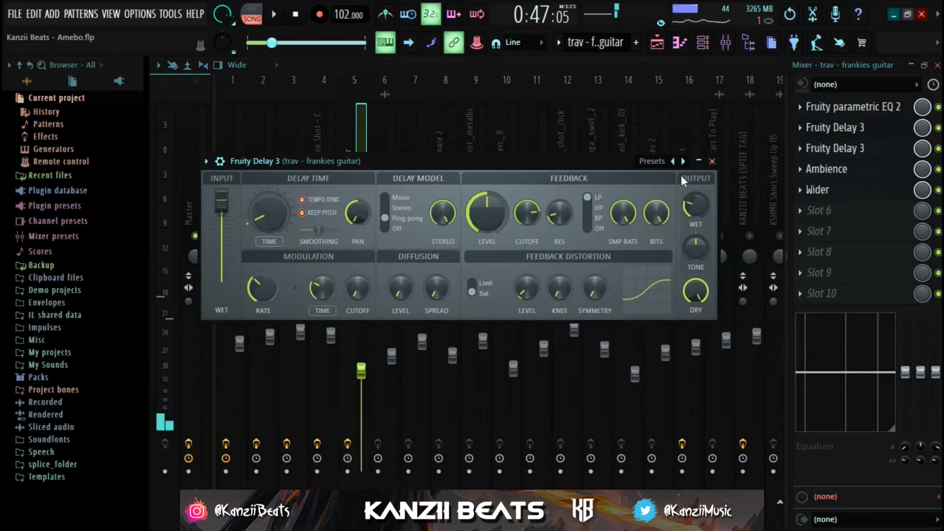
right_click(682, 165)
click(619, 160)
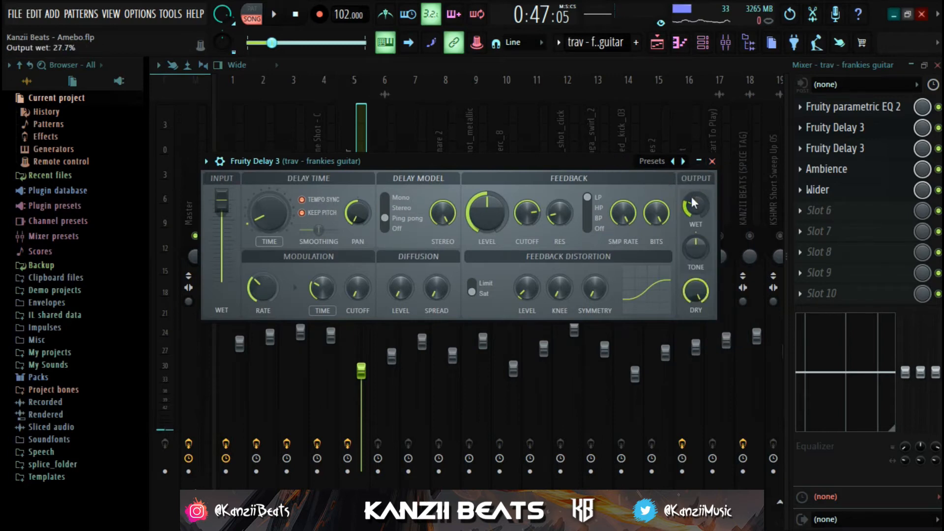
click(712, 161)
- Check the second Fruity Delay 3 on the guitar track and delete it from effect slot 3
click(836, 148)
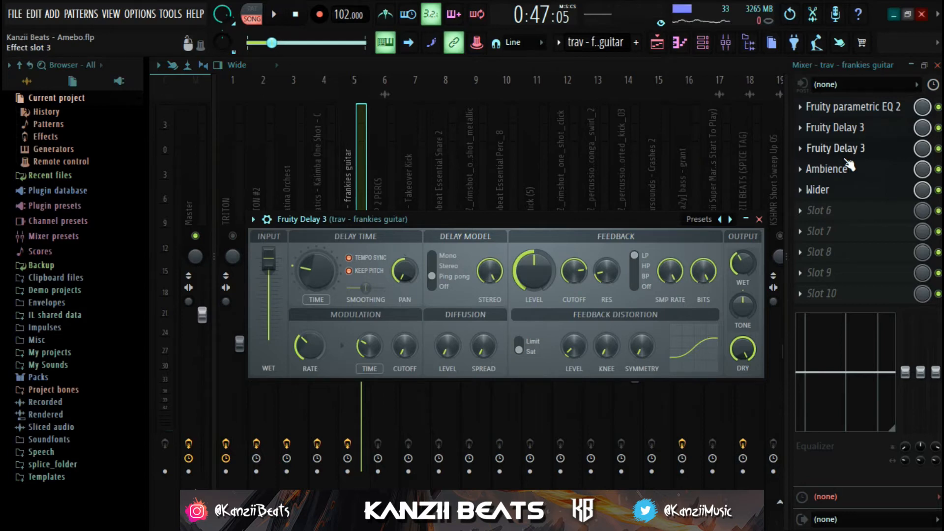
click(802, 150)
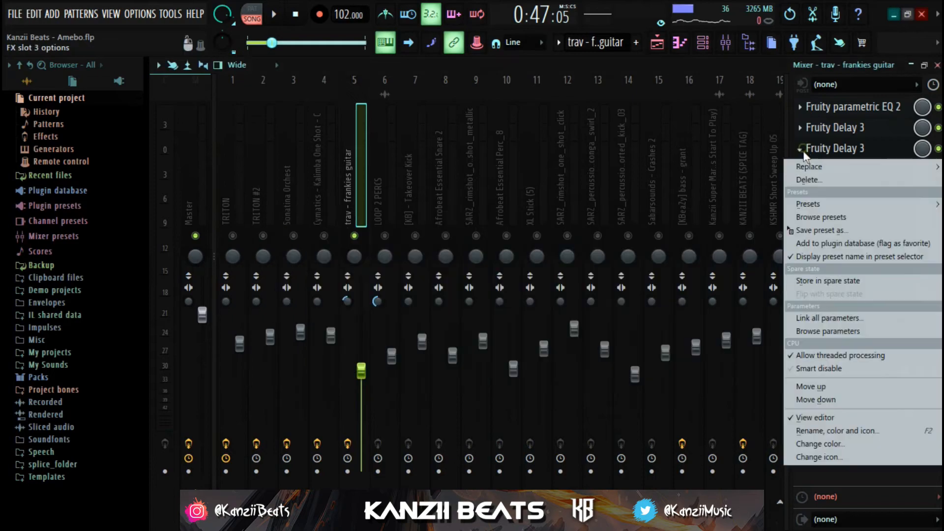
click(805, 178)
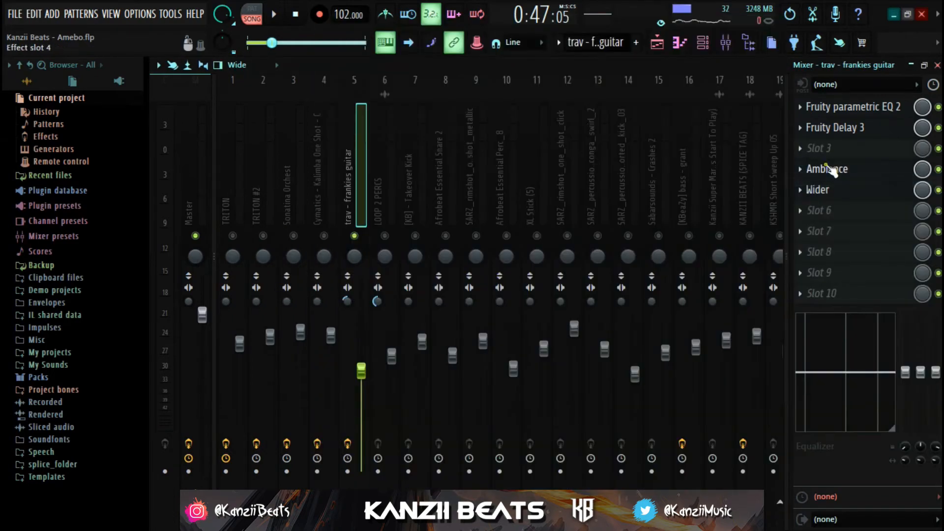
- Inspect the Ambience and Wider effects on the trav - frankies guitar mixer track, closing each without a change
click(831, 169)
drag(476, 203, 560, 144)
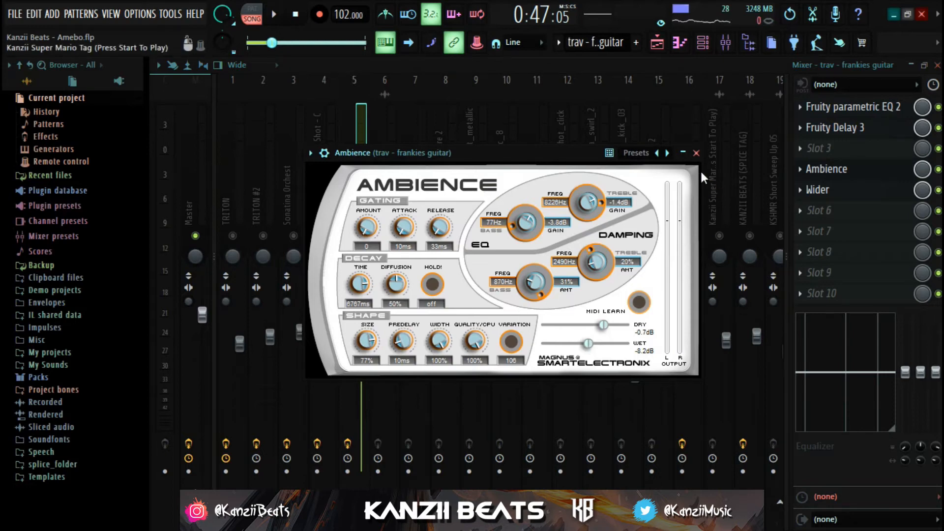
click(697, 153)
click(817, 190)
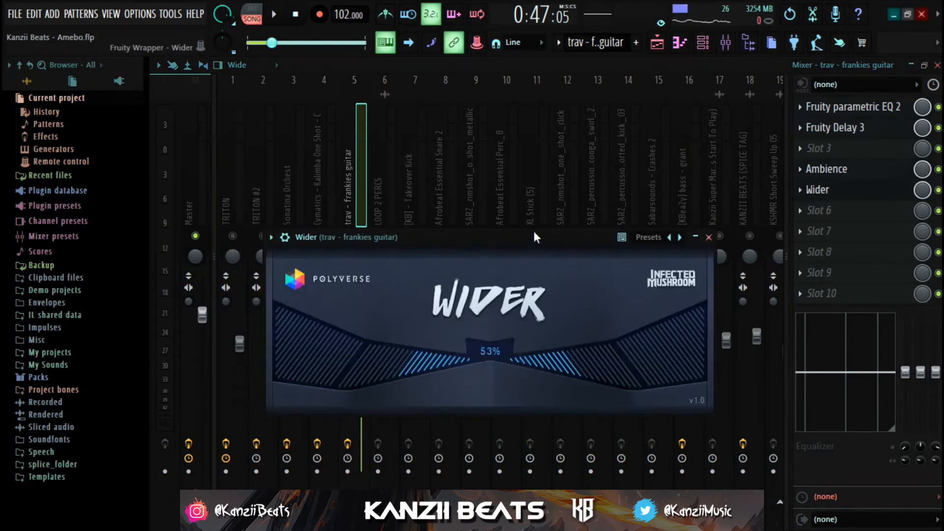
drag(531, 238, 534, 195)
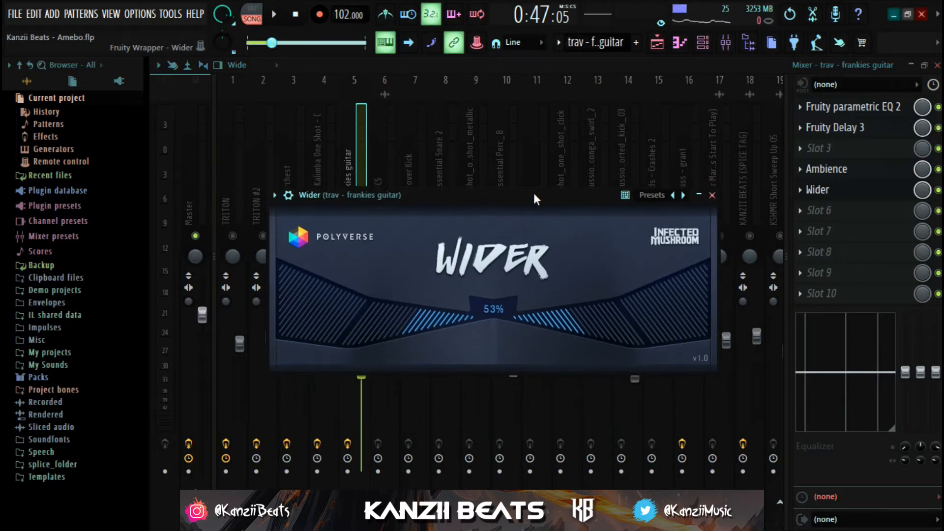
click(712, 197)
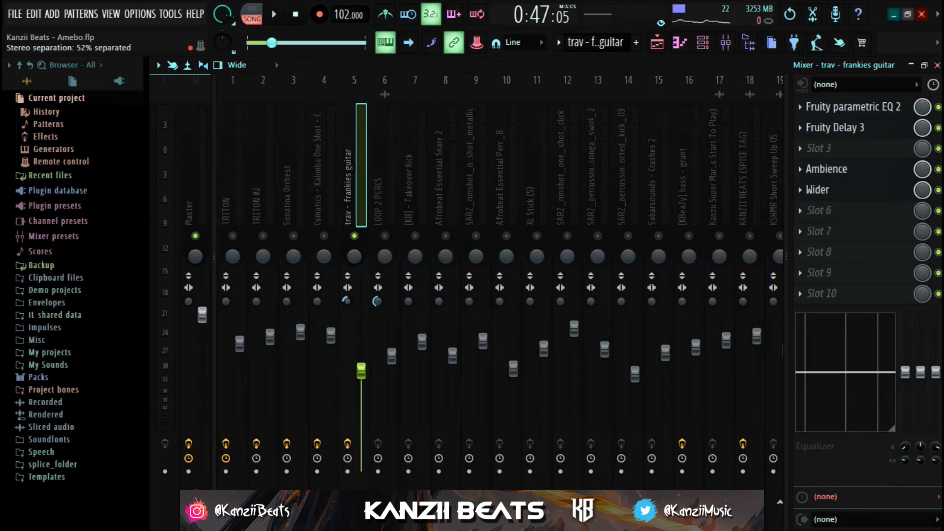
- Play the guitar pattern, comparing its sound with the guitar mixer track's effects bypassed and re-enabled
key(F7)
key(space)
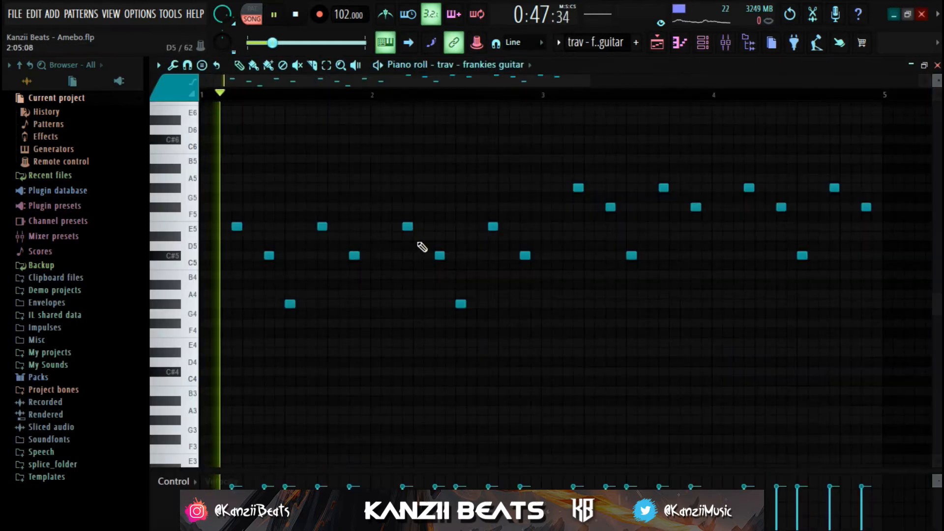
key(space)
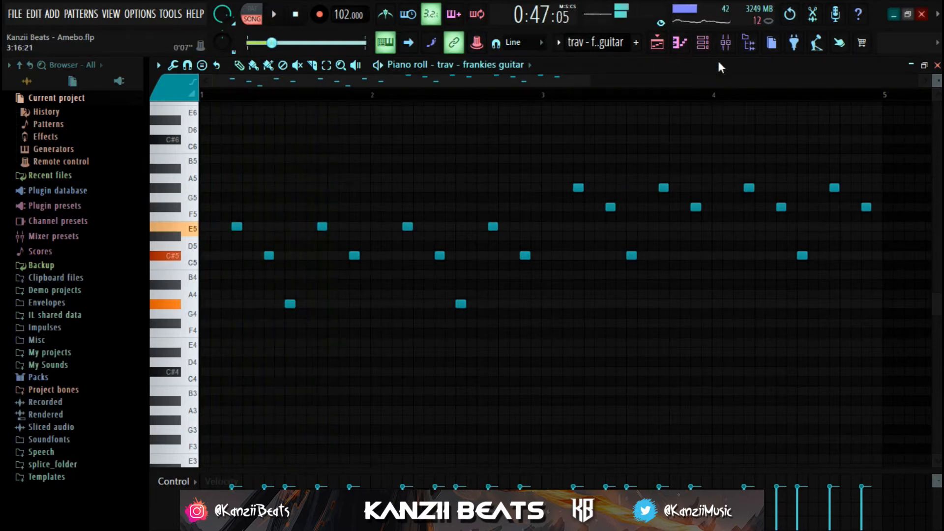
click(726, 42)
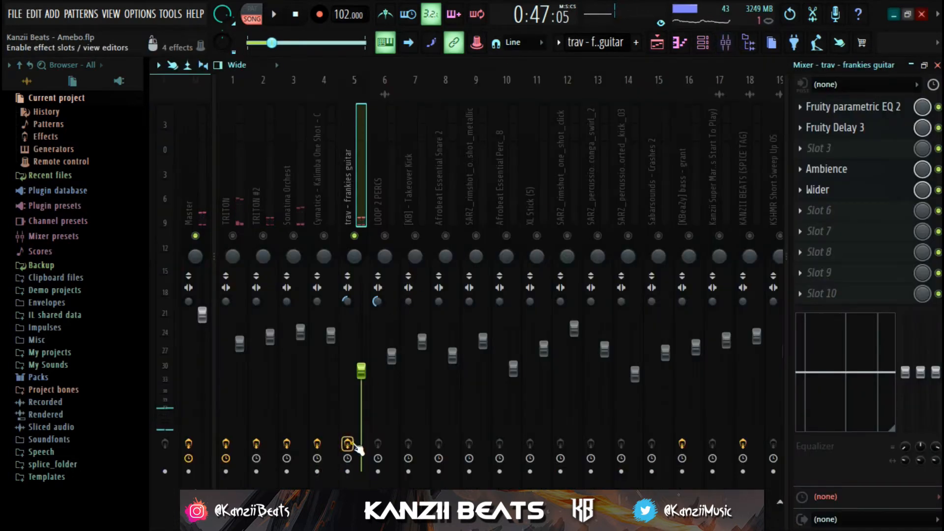
key(space)
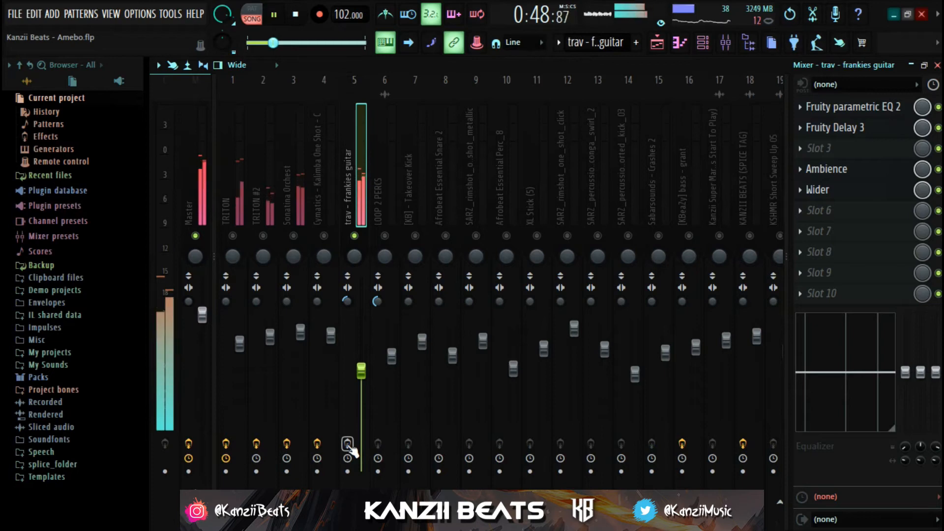
key(space)
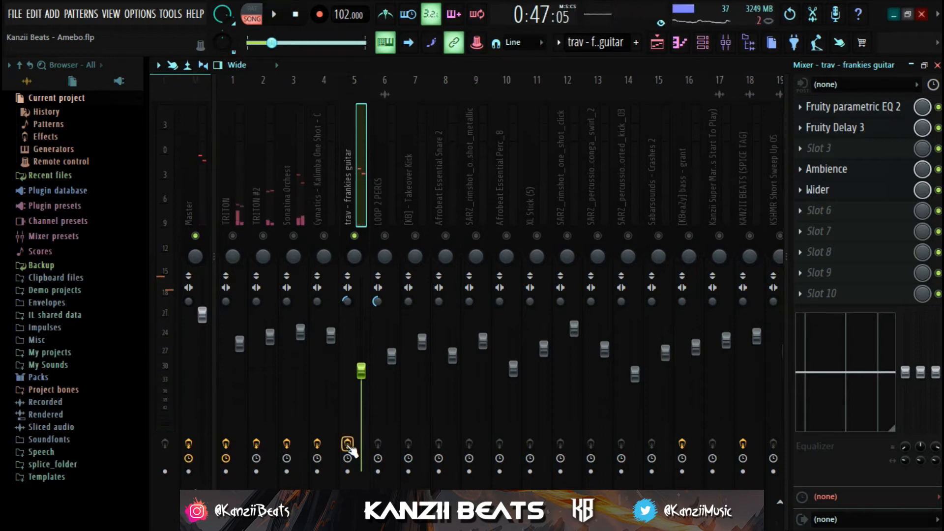
key(space)
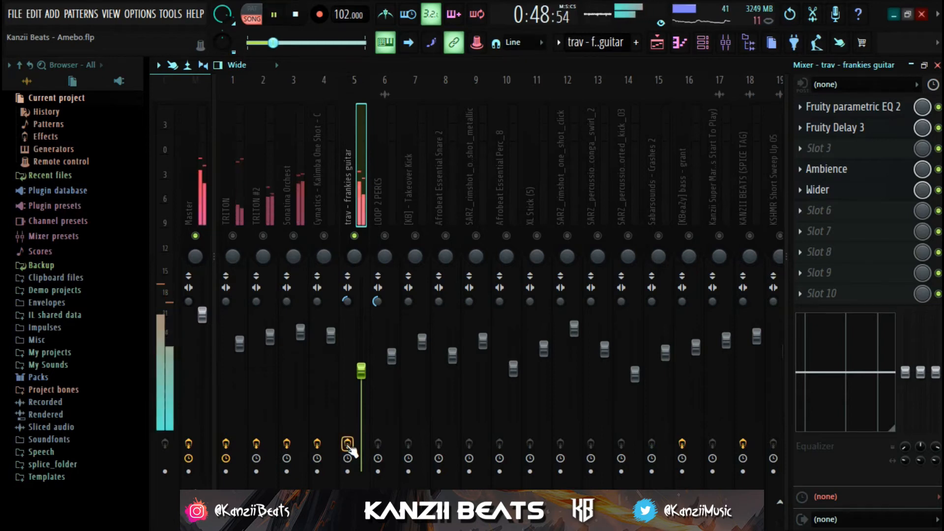
key(space)
- Move the Kalimba One Shot clip at bar 27 on Track 5 of the playlist to bar 21
key(F7)
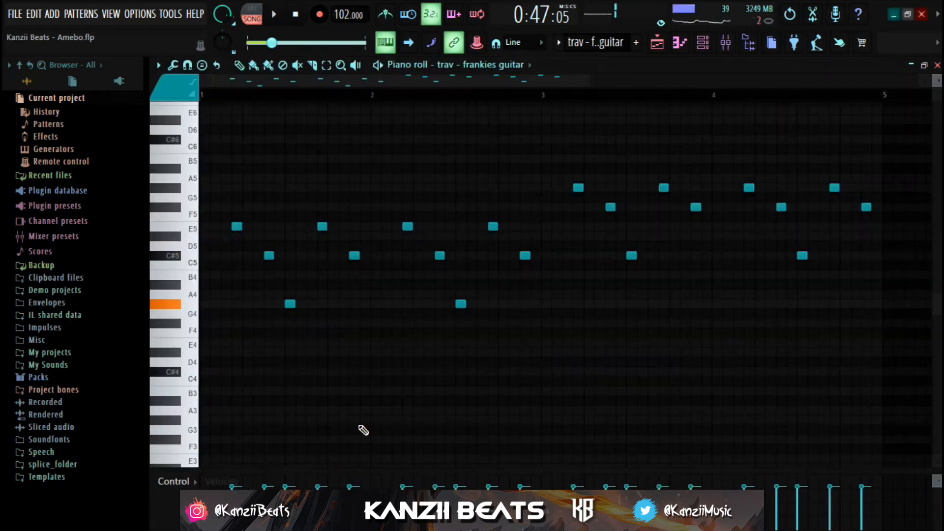
key(F5)
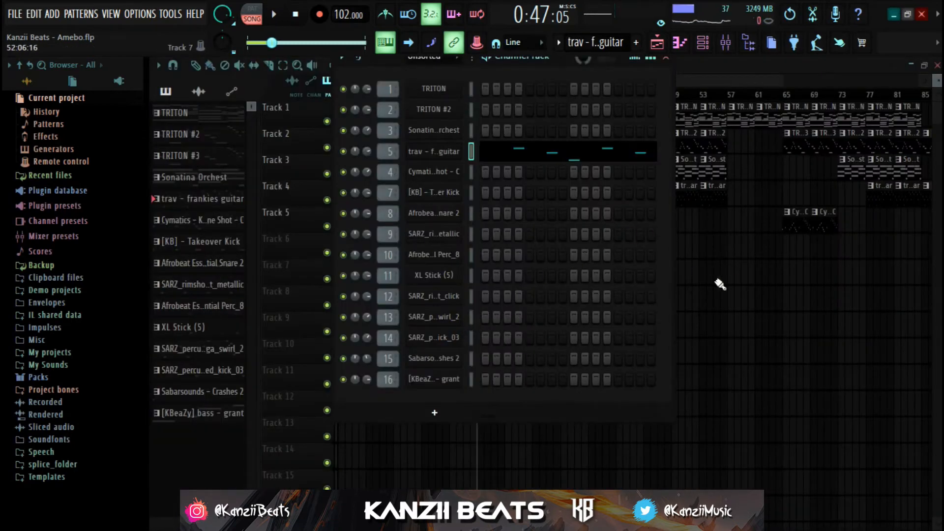
click(606, 216)
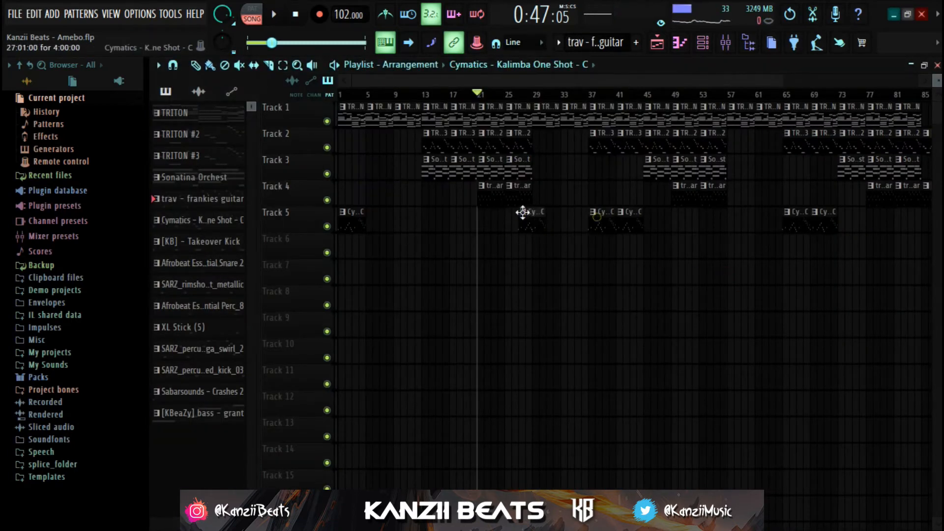
drag(523, 213, 500, 213)
- Solo and select the Cymatics - Kalimba One Shot - C track in the mixer
click(726, 43)
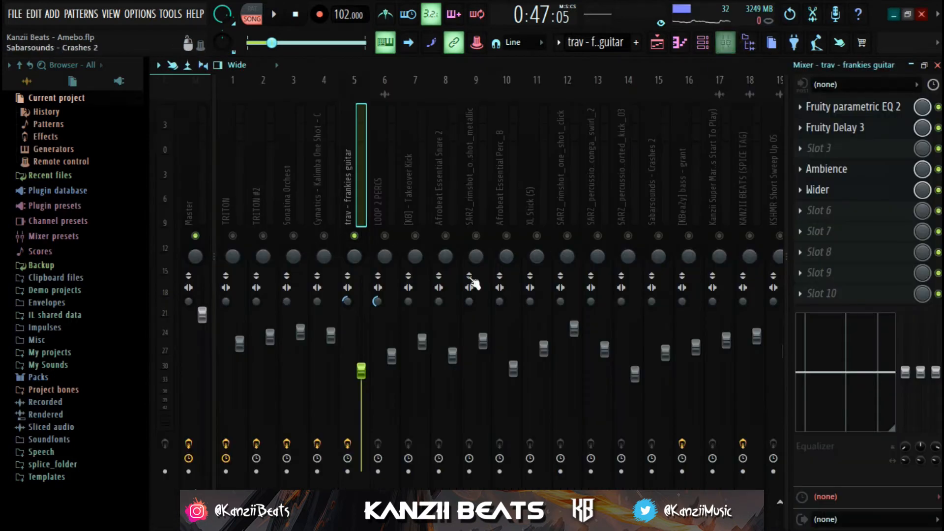
right_click(325, 235)
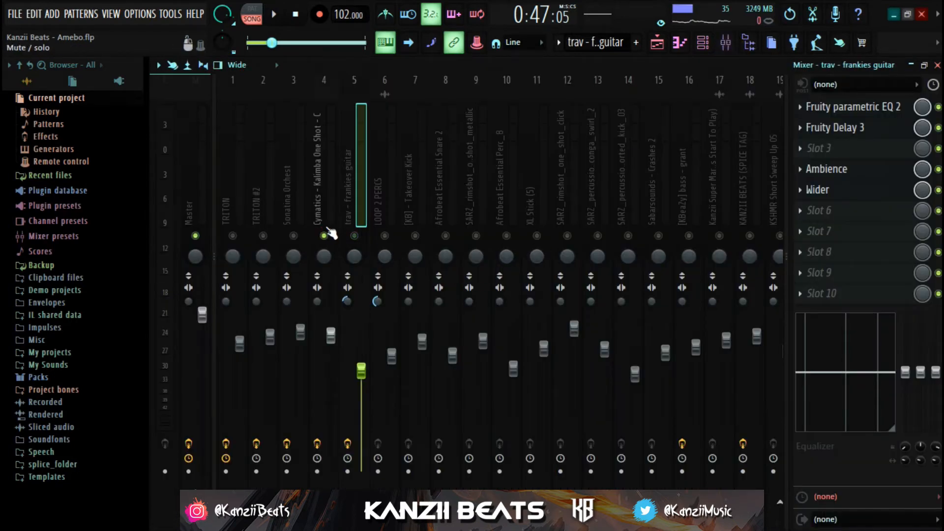
right_click(325, 202)
click(325, 202)
- Play the arrangement, open the moved kalimba clip in the piano roll and inspect its channel's envelope and sample settings
key(F5)
key(space)
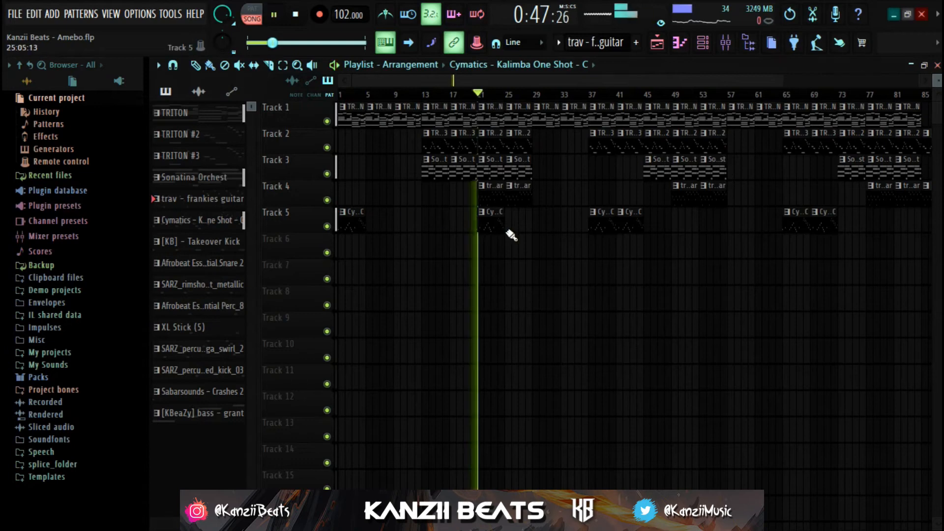
double_click(493, 223)
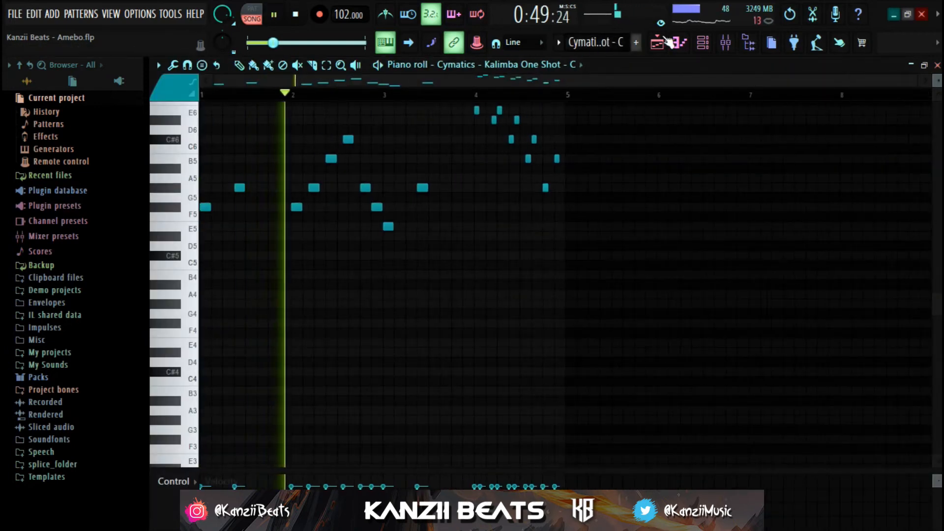
click(702, 43)
click(433, 172)
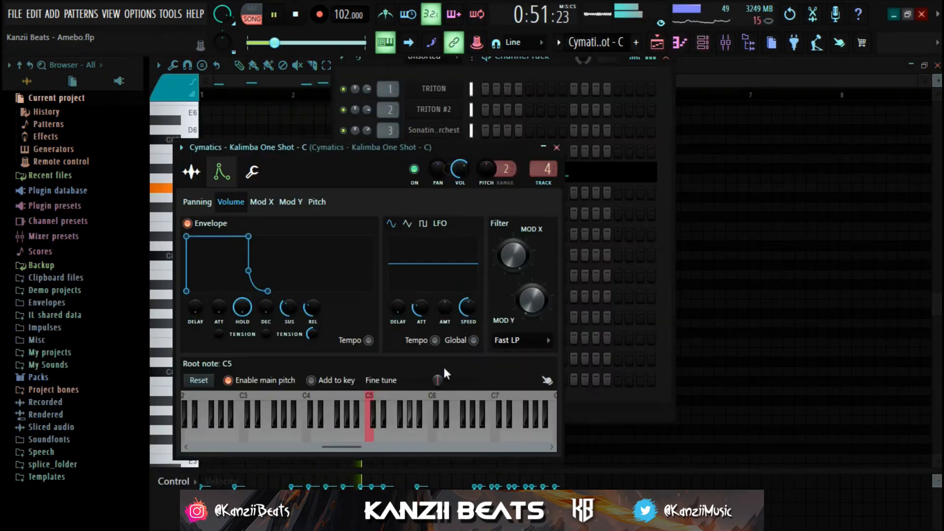
click(191, 172)
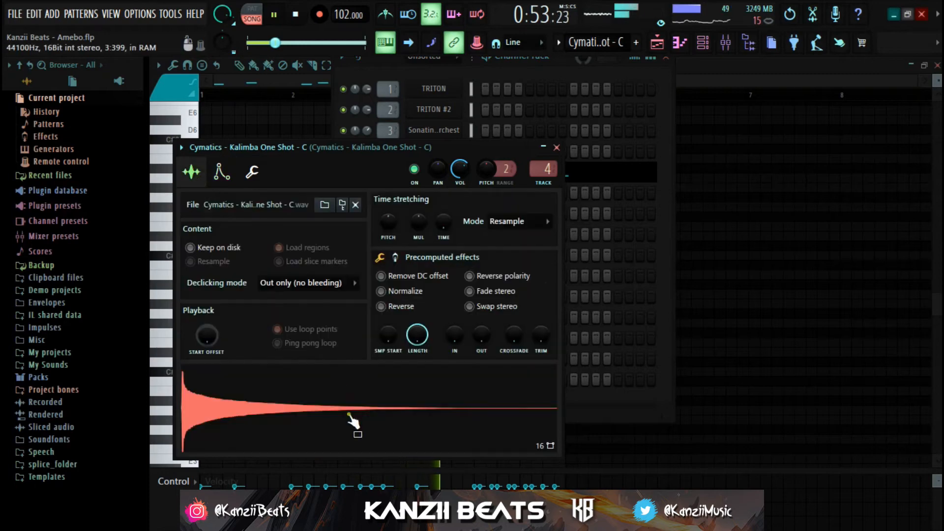
- Stop playback and examine the pitches and spacing of the kalimba melody notes in the piano roll
click(936, 320)
scroll(569, 290, up, 3)
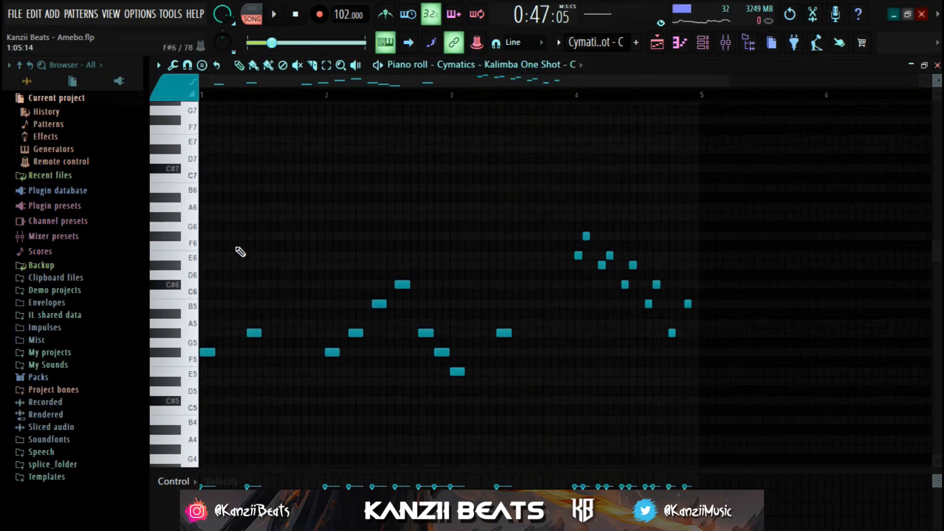
scroll(236, 266, down, 4)
scroll(277, 226, up, 3)
drag(341, 84, 314, 85)
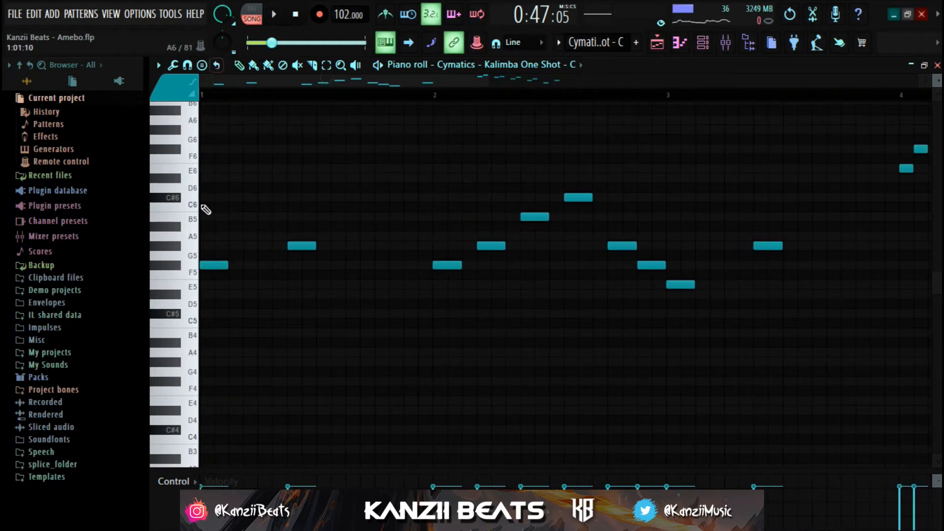
scroll(205, 211, down, 2)
scroll(203, 226, up, 2)
scroll(203, 239, down, 1)
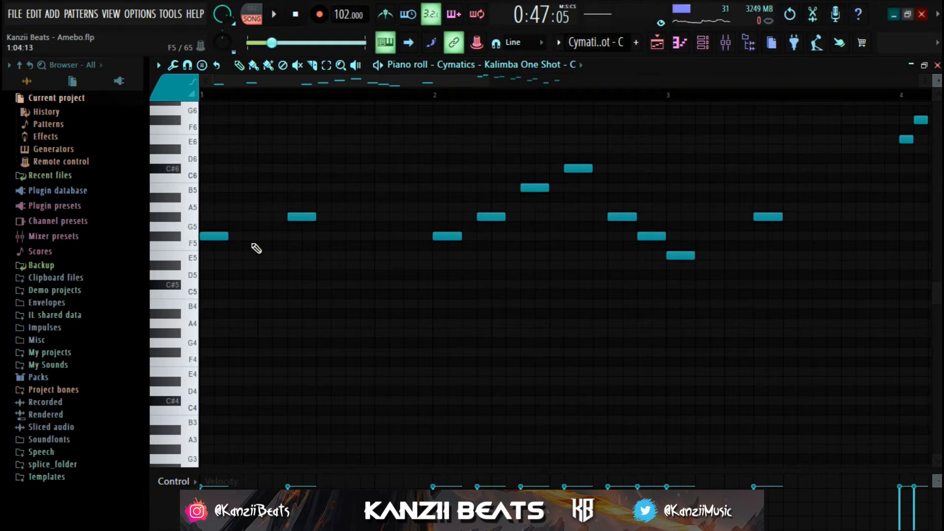
scroll(257, 248, down, 2)
scroll(256, 249, up, 3)
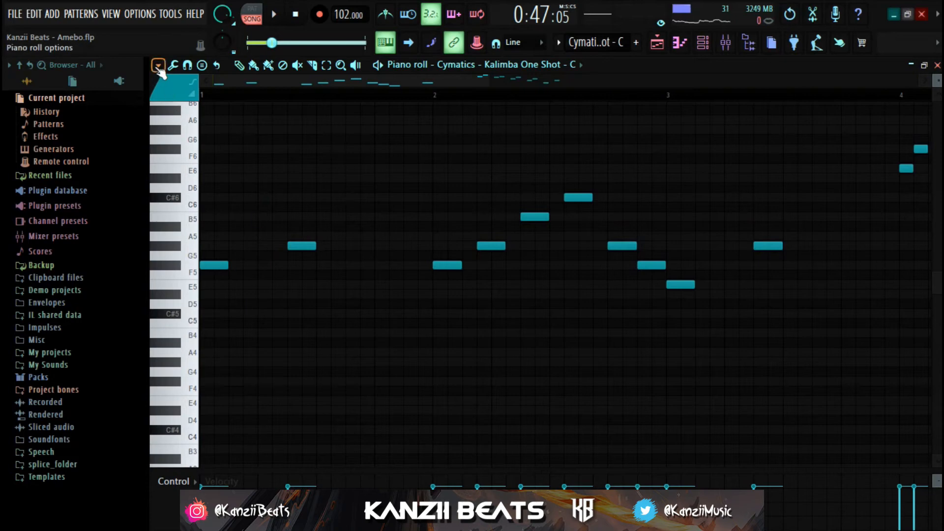
- Check the root note and scale chosen for the piano roll's scale highlighting without changing them
click(158, 65)
mouse_move(227, 148)
mouse_move(339, 162)
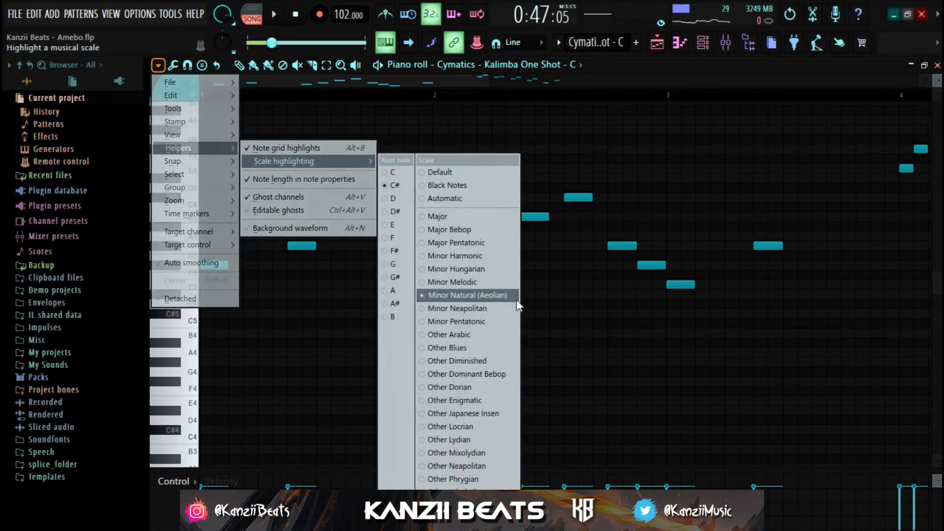
click(550, 303)
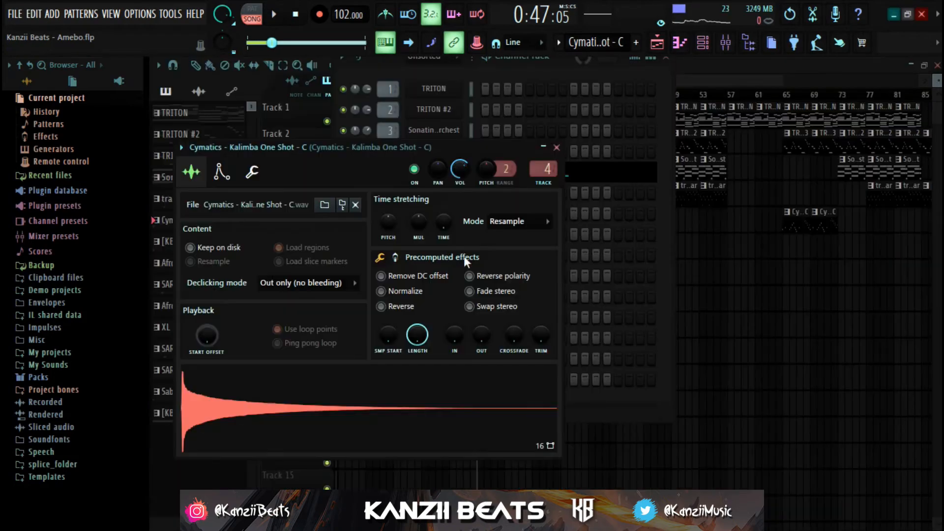
- Close the kalimba sampler window and inspect the Ambience effect on the kalimba mixer track during playback
click(557, 148)
click(726, 42)
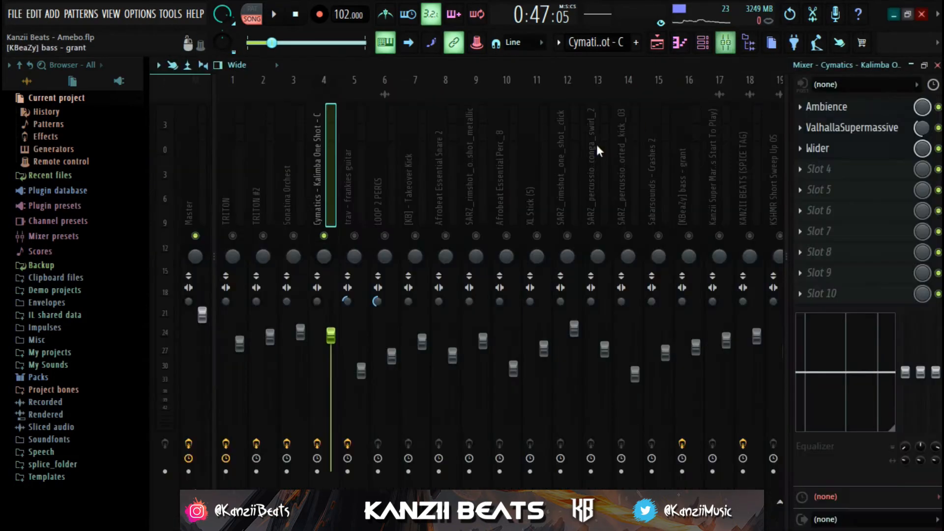
click(819, 112)
key(space)
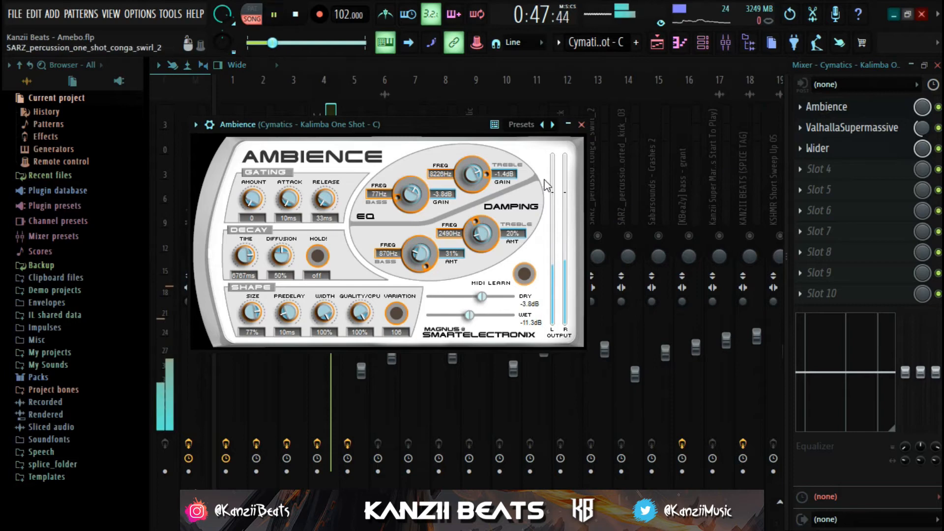
click(582, 124)
key(space)
- Review the ValhallaSupermassive and Wider effects on the kalimba track, then play it with its effects bypassed for comparison
click(831, 128)
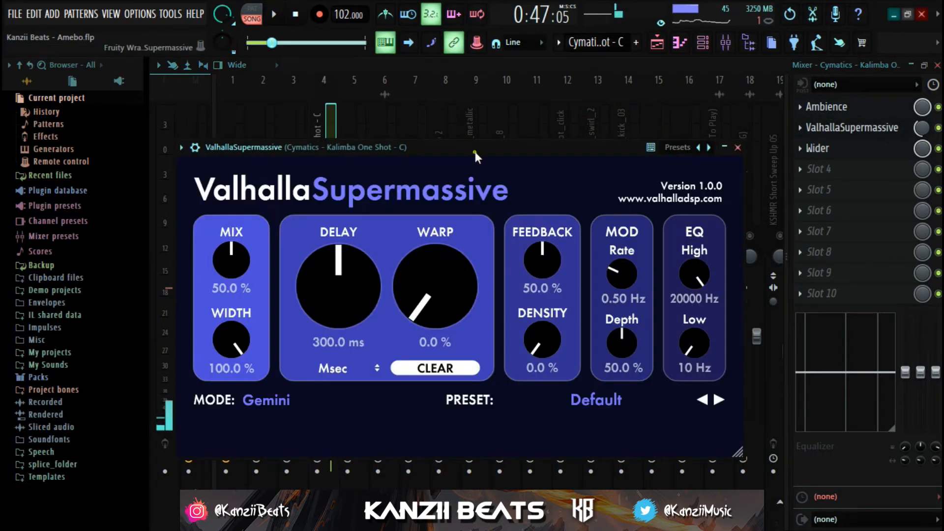
drag(476, 152, 465, 123)
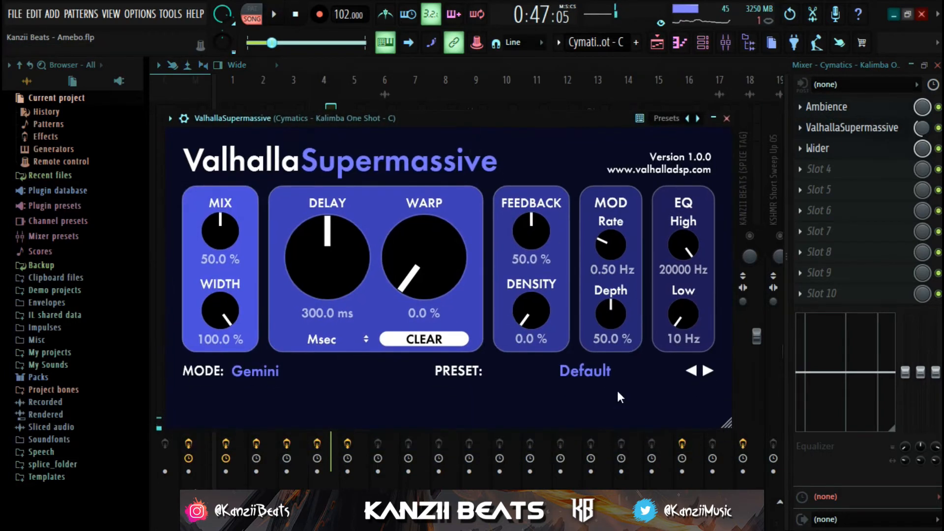
click(727, 118)
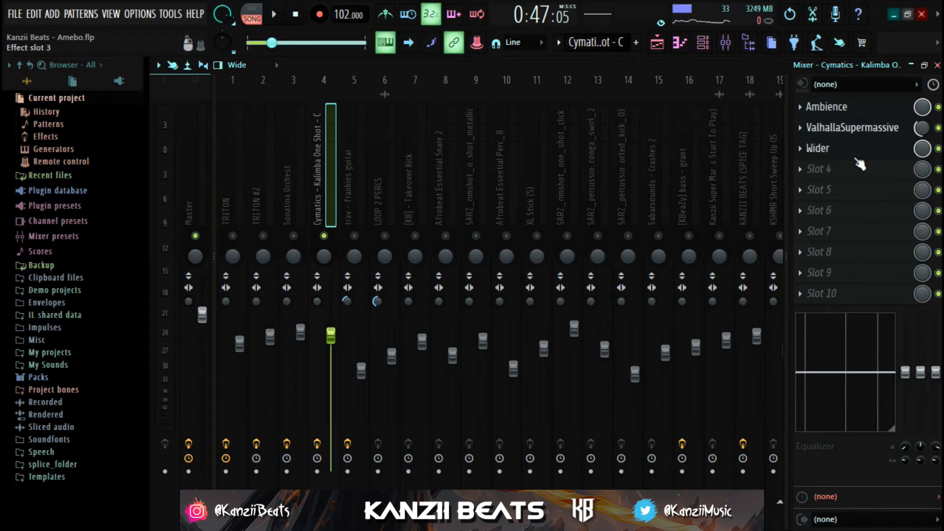
click(834, 148)
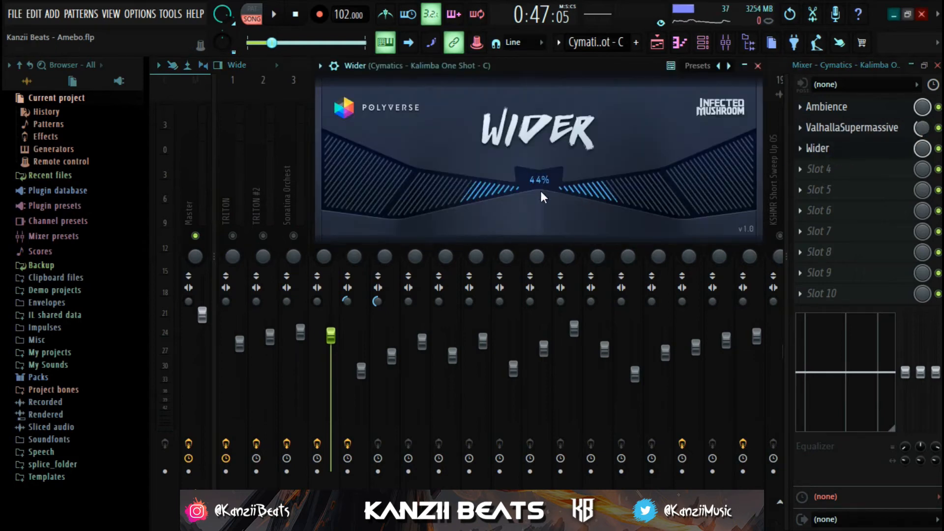
click(758, 68)
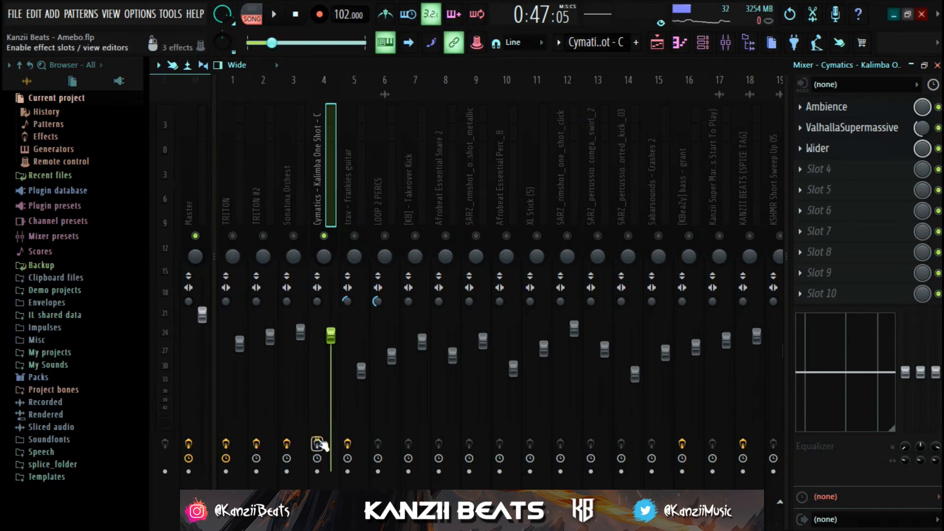
key(space)
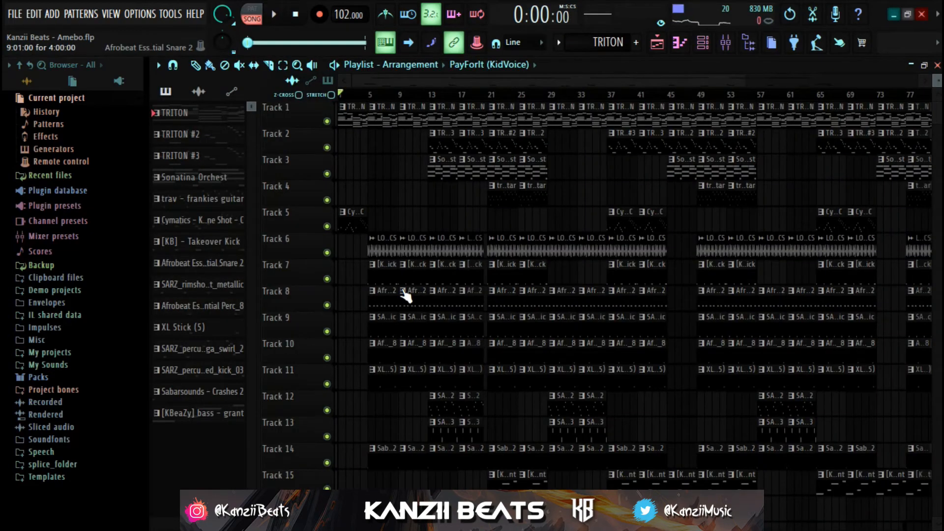
- Mute playlist tracks 1 to 5 so that only the drum, percussion and bass tracks play
scroll(356, 231, down, 3)
scroll(358, 213, up, 3)
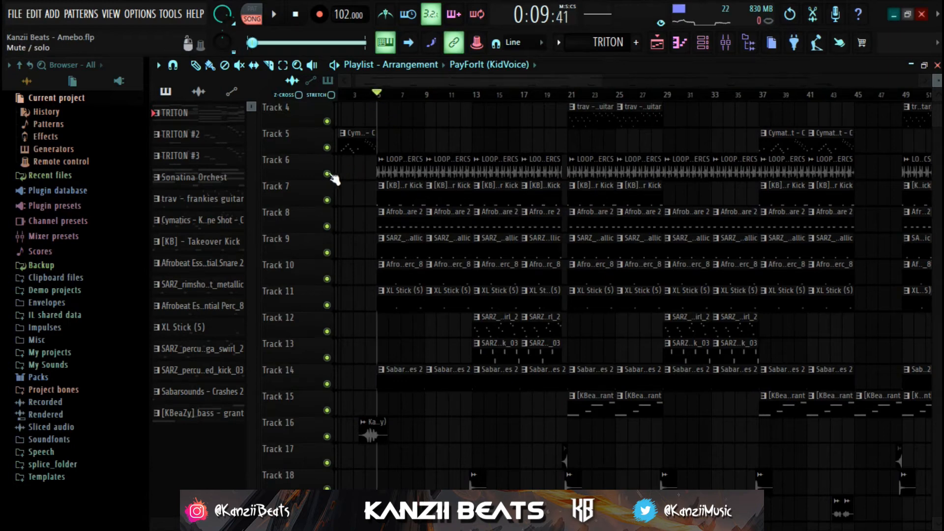
scroll(335, 180, up, 3)
click(327, 226)
click(327, 196)
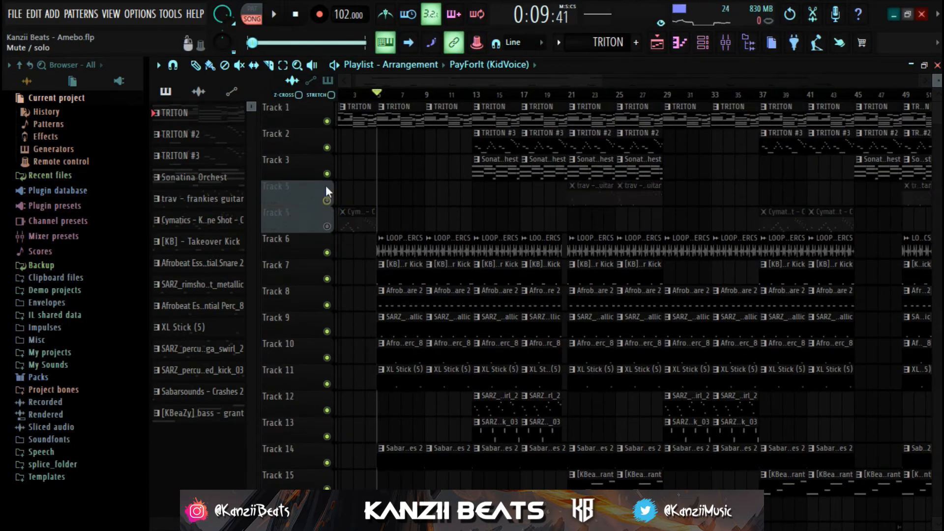
click(327, 174)
click(327, 148)
click(328, 121)
- Play the drum arrangement from bar 5, from bar 13 and from bar 21 to compare its sections
key(space)
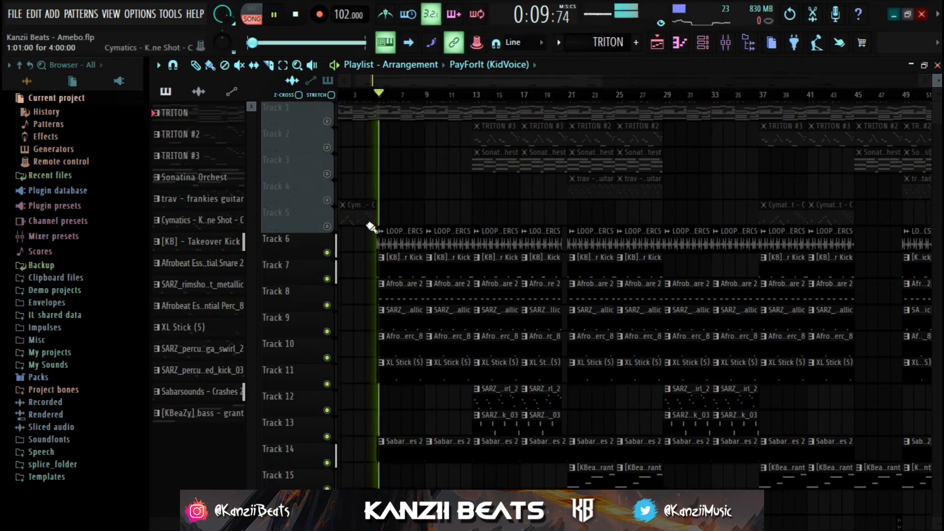
scroll(372, 227, down, 2)
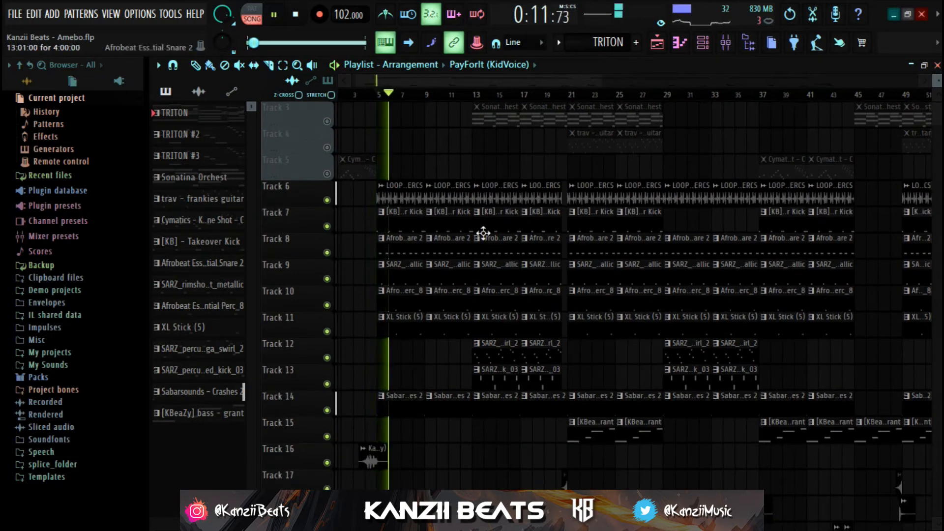
key(space)
click(480, 96)
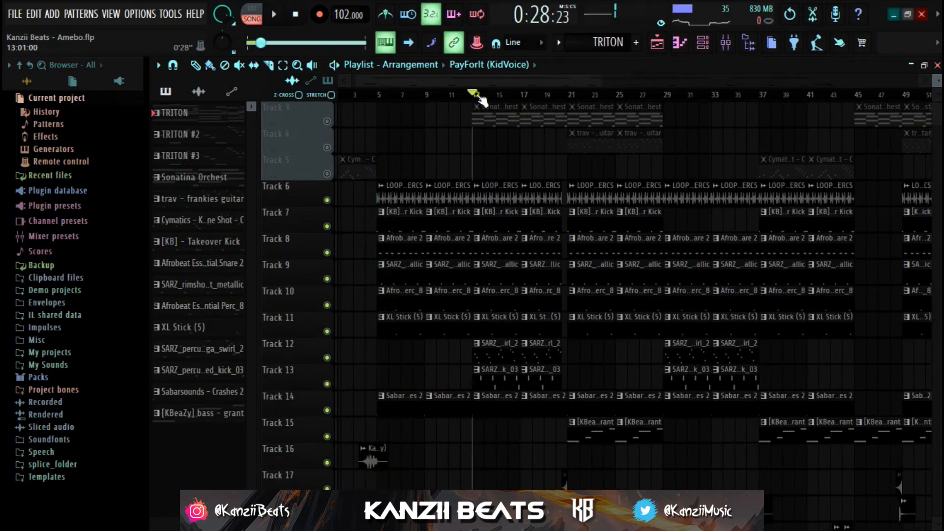
key(space)
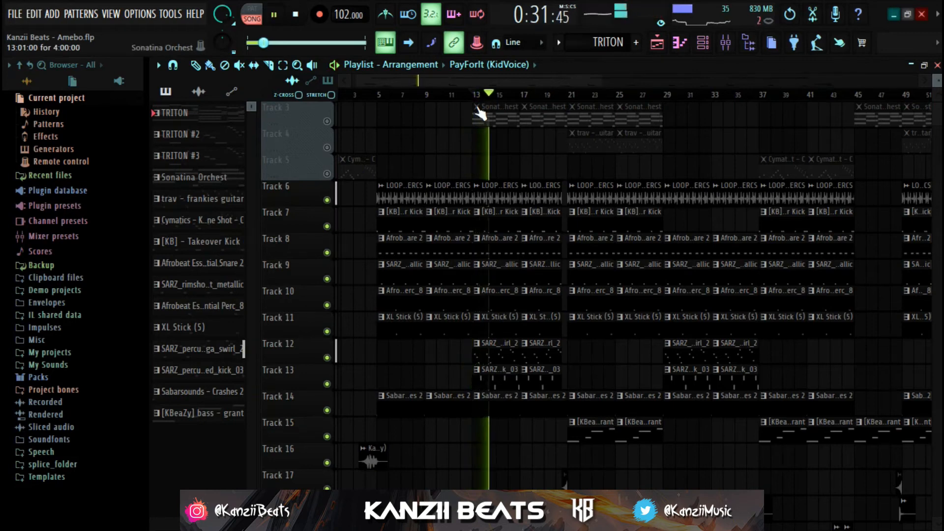
key(space)
click(569, 94)
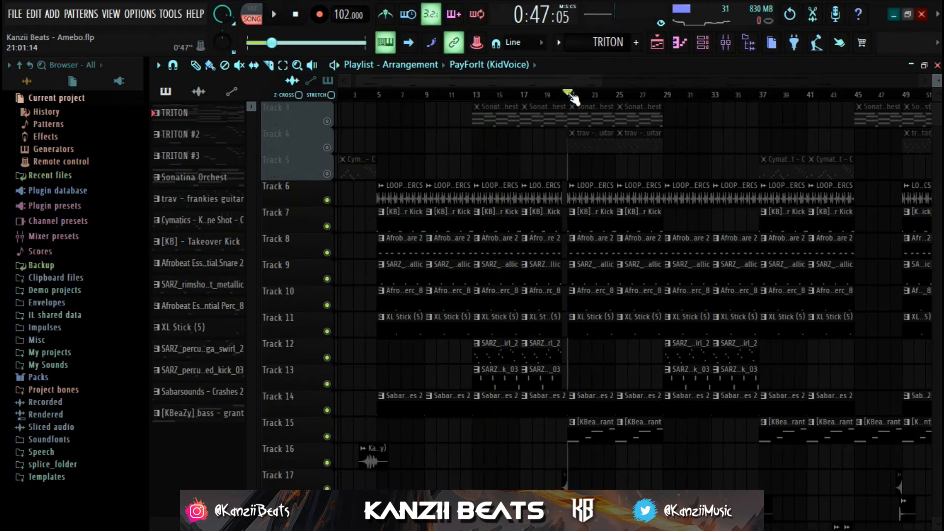
key(space)
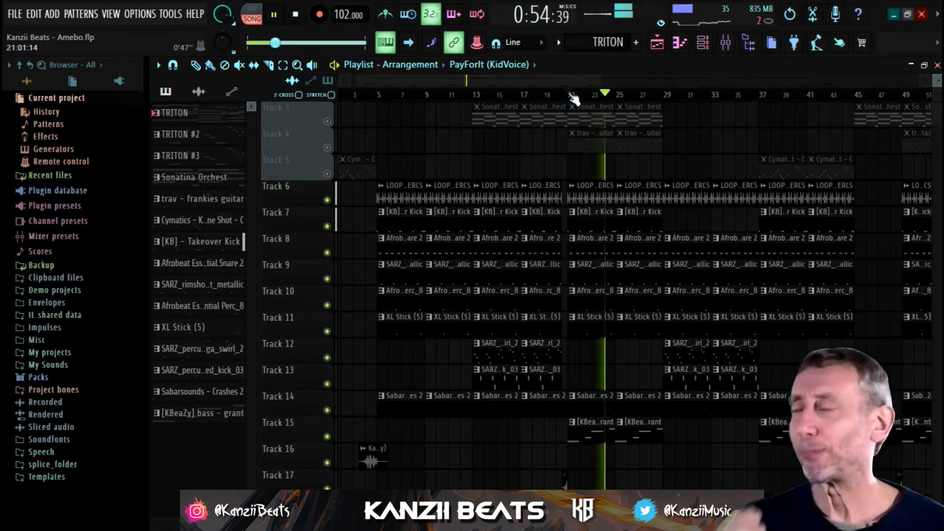
scroll(526, 103, up, 1)
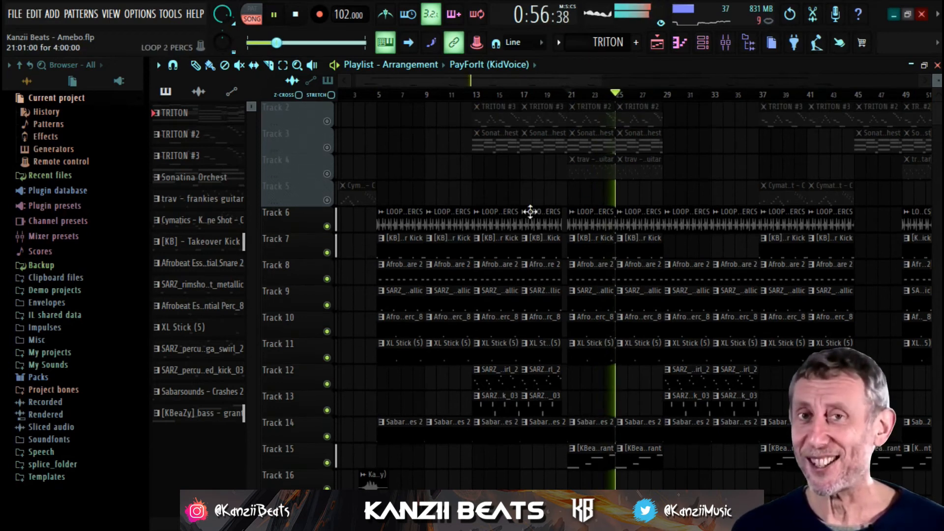
key(space)
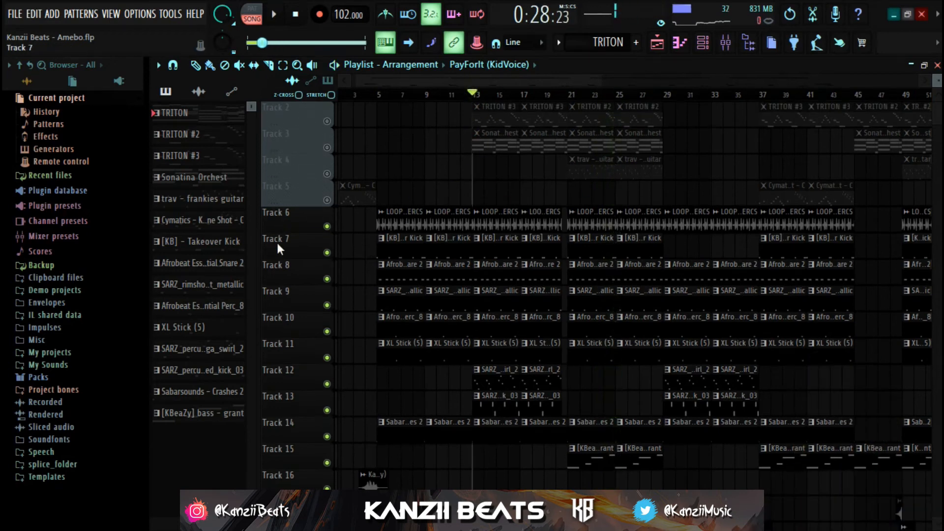
- Solo the percussion loop on Track 6 and listen to it alone from bar 13
right_click(327, 226)
key(space)
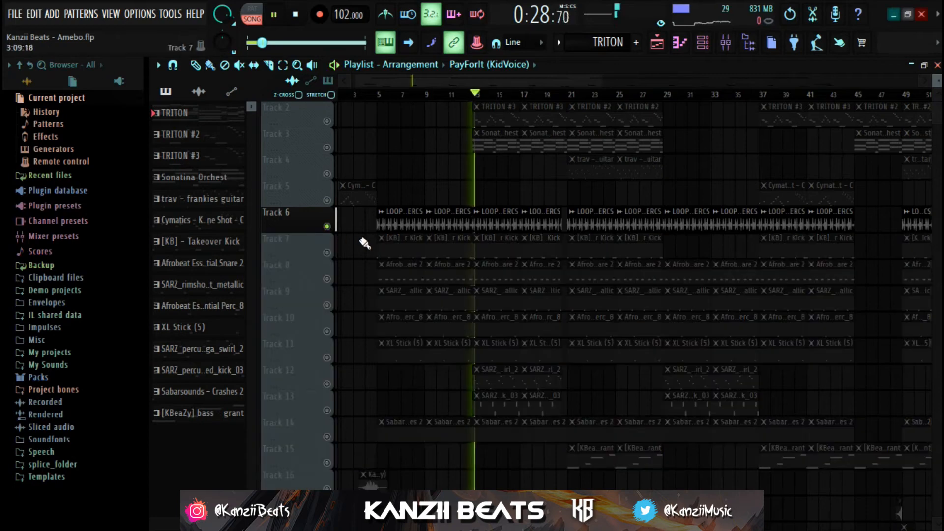
key(space)
- Solo Track 7, open the Takeover Kick pattern in the piano roll and examine its notes during playback
right_click(327, 253)
double_click(479, 252)
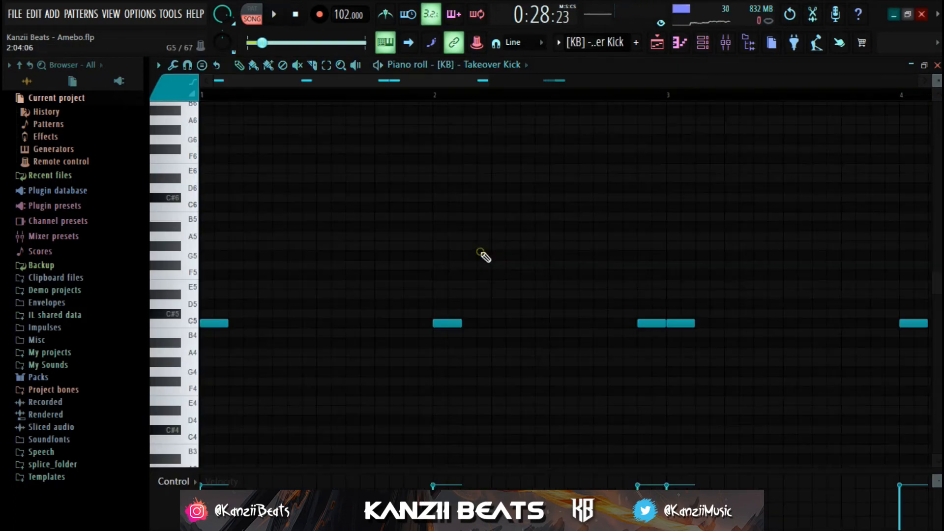
key(space)
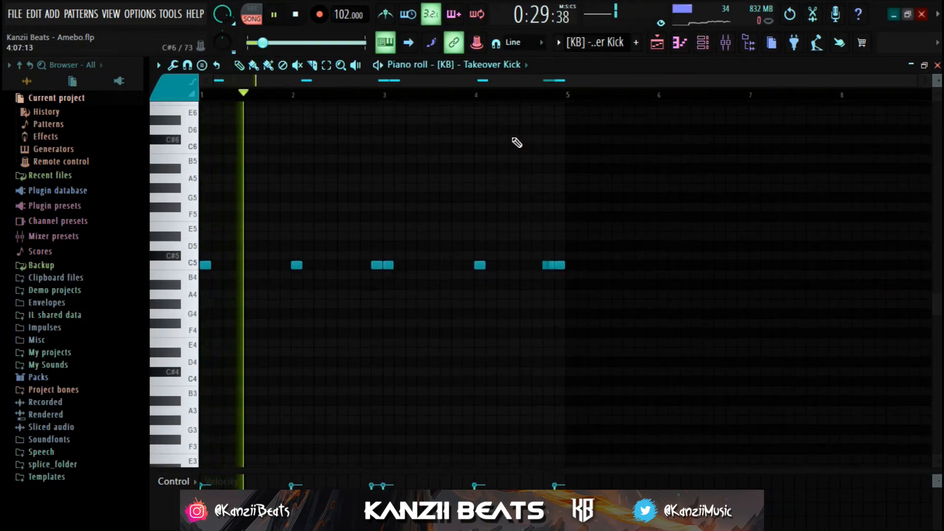
scroll(275, 227, up, 3)
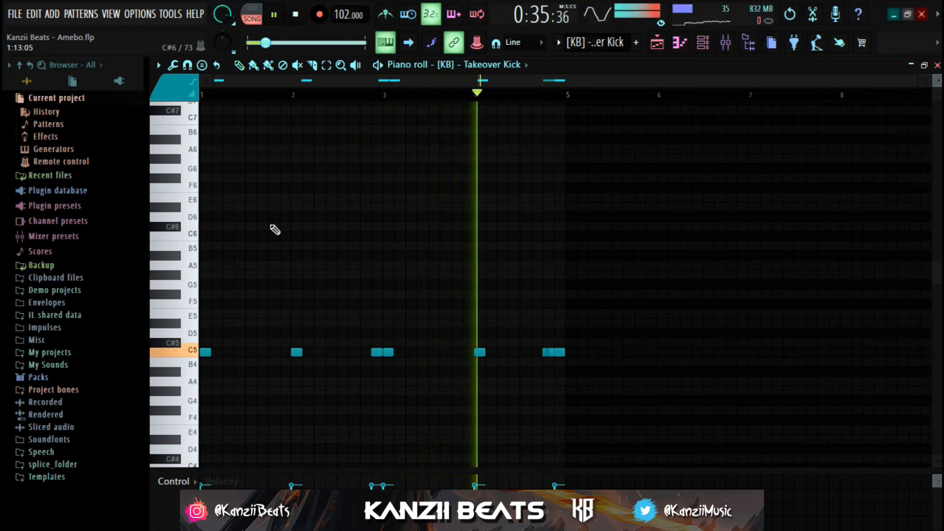
- Examine the short rolled kick notes just before bar 5, selecting them briefly, and return to the playlist
scroll(565, 330, down, 2)
ctrl+scroll(542, 312, up, 2)
ctrl+scroll(541, 312, up, 3)
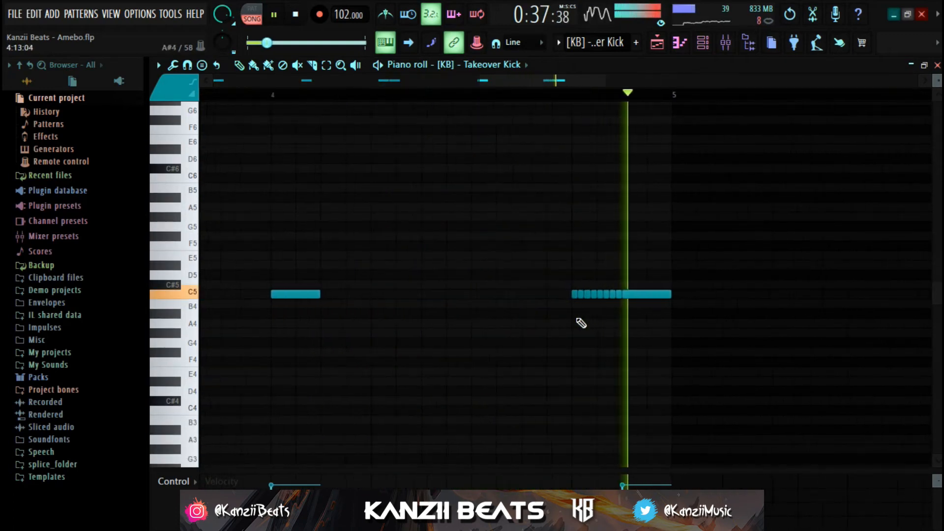
drag(582, 261, 634, 332)
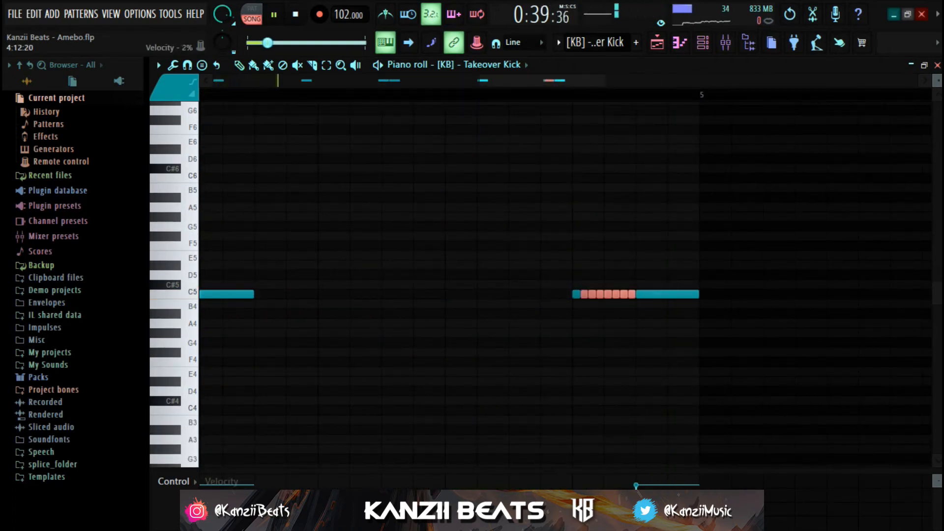
right_click(666, 336)
key(Escape)
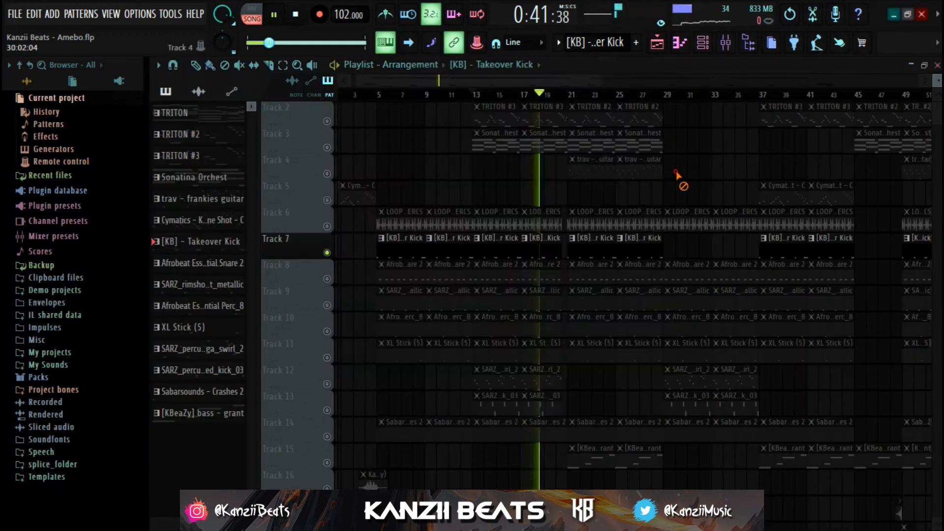
- Solo Track 8, open the Afrobeat Essential Snare 2 pattern and examine its notes during playback
key(F6)
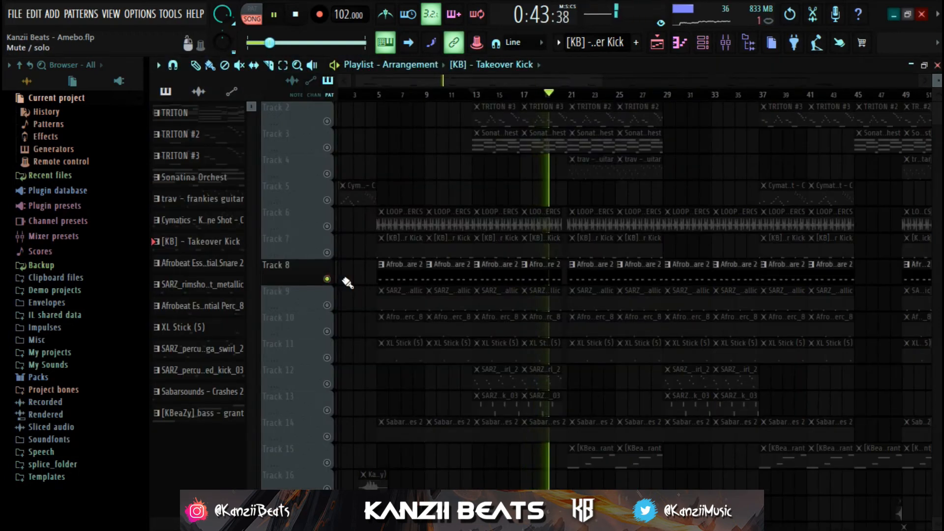
key(space)
double_click(394, 273)
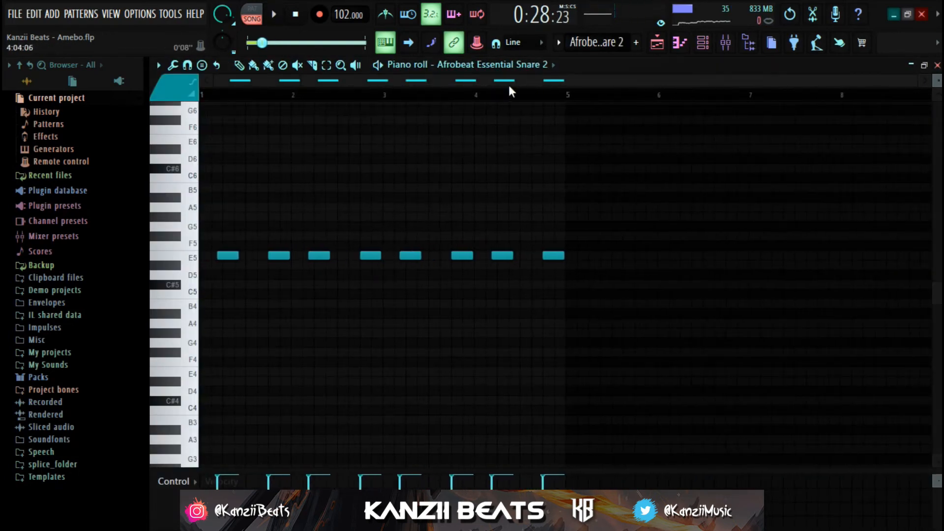
key(space)
scroll(336, 255, down, 2)
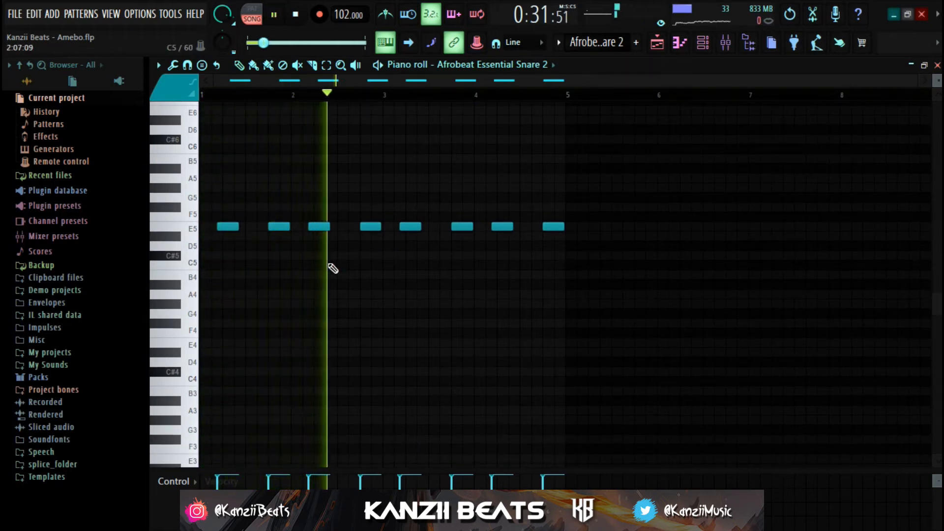
- Lower all the snare notes to D5 during playback, then raise them back for a pitch comparison
key(shift+Down)
key(shift+Down)
key(shift+Down)
key(shift+Down)
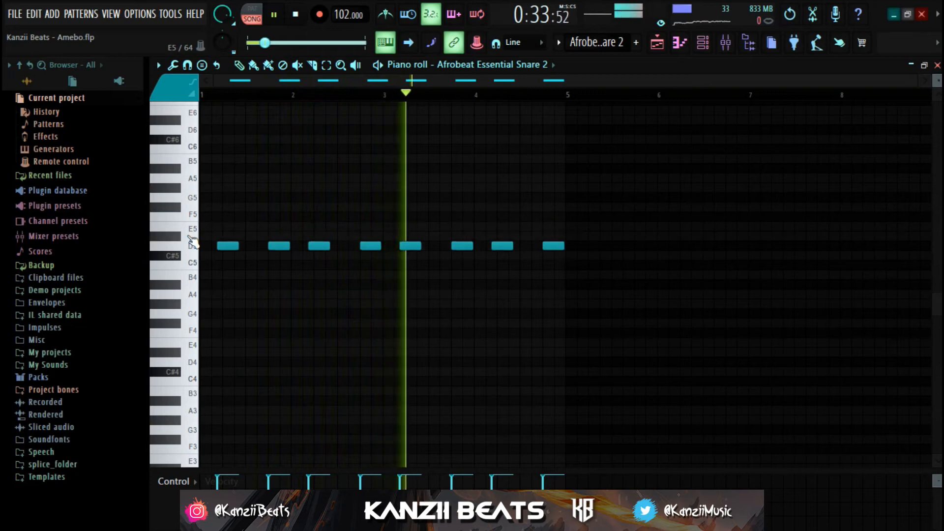
key(shift+Up)
key(shift+Up)
key(shift+Up)
key(shift+Up)
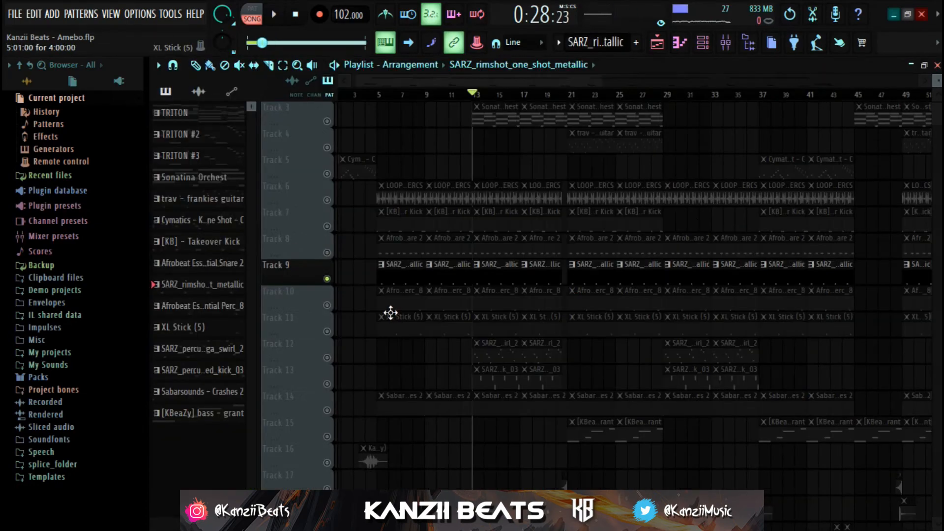
- Open the metallic rimshot pattern on Track 9, play it in the piano roll, then close it and stop playback
double_click(501, 274)
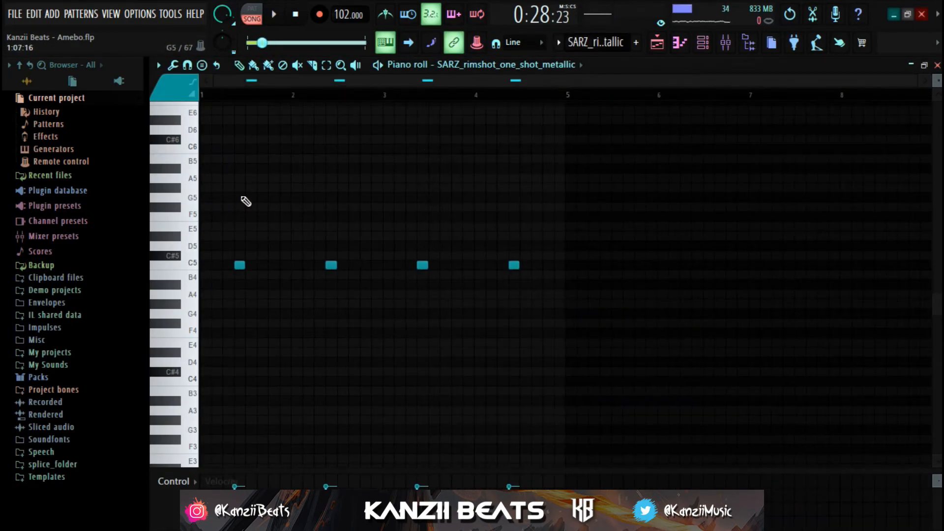
key(space)
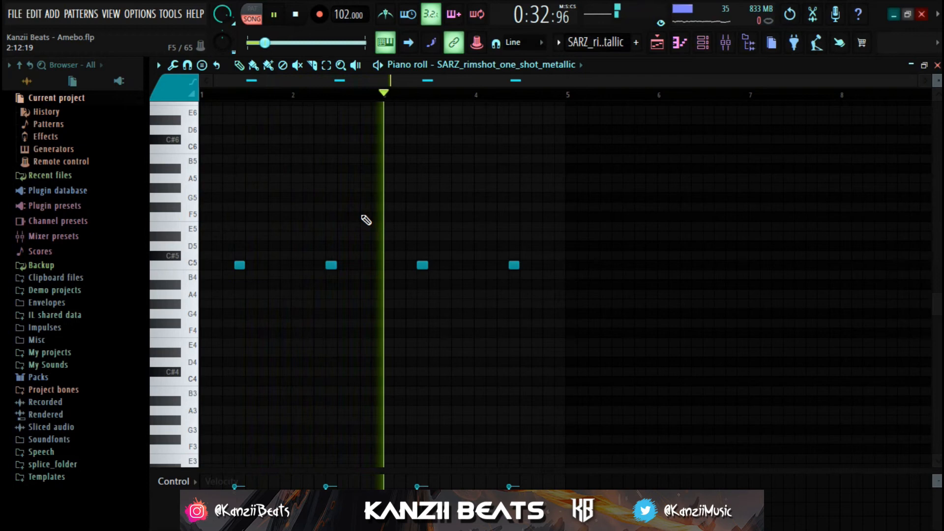
key(Escape)
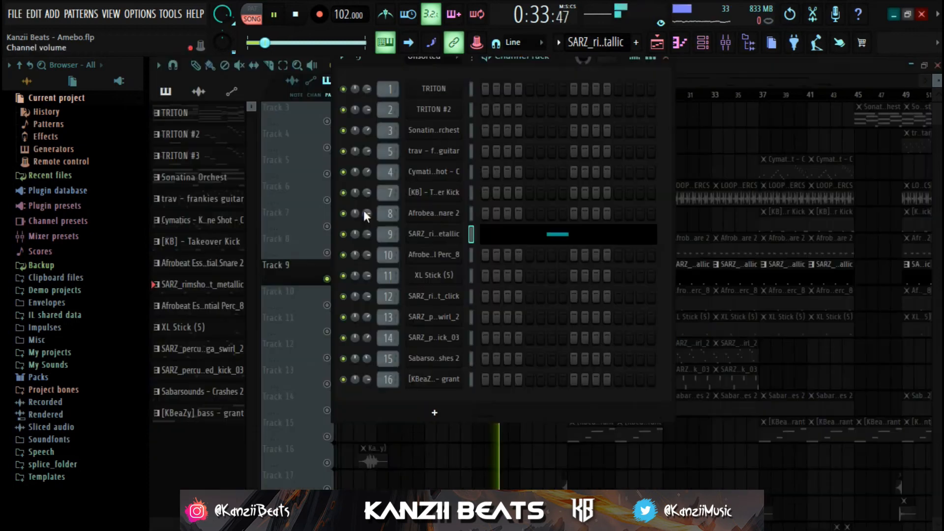
key(Escape)
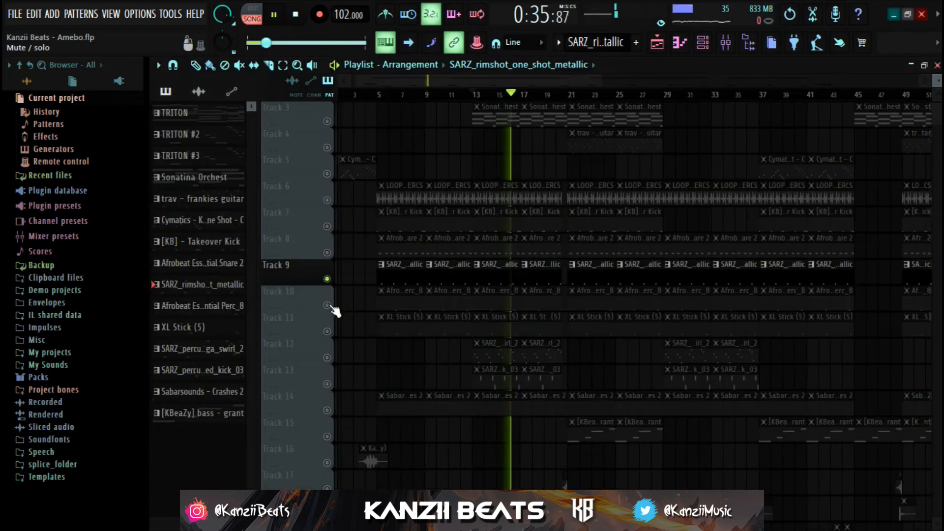
key(space)
- Solo Track 10, open the Afrobeat Essential Perc_8 pattern and play from just before each of its double hits
click(331, 309)
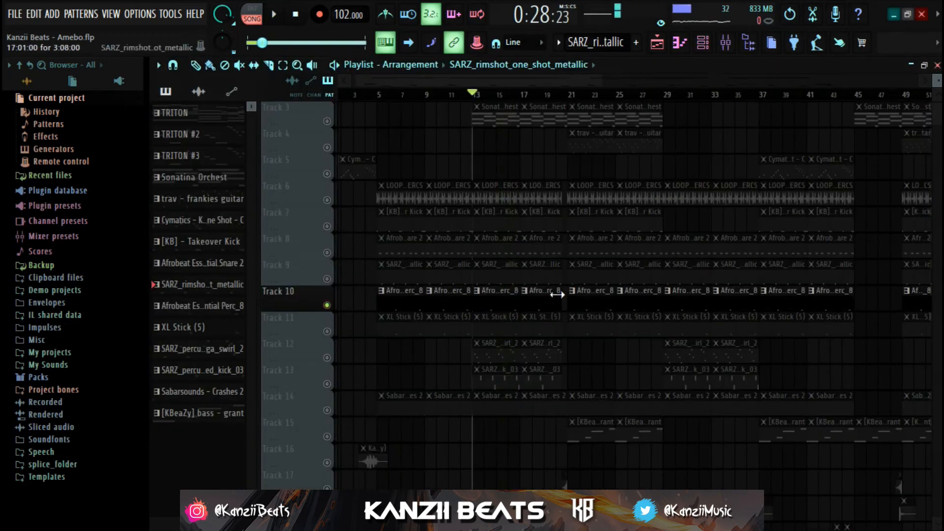
double_click(505, 306)
key(space)
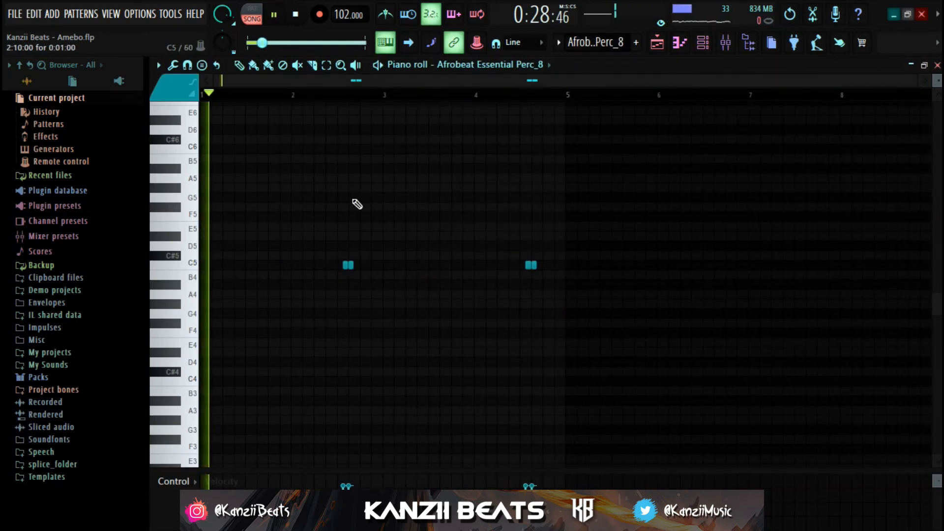
click(342, 94)
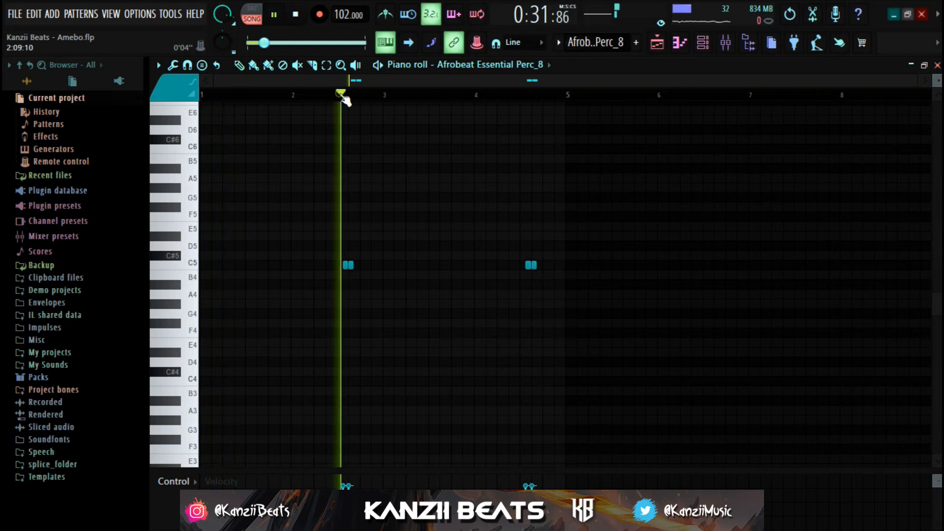
click(511, 94)
key(Escape)
key(space)
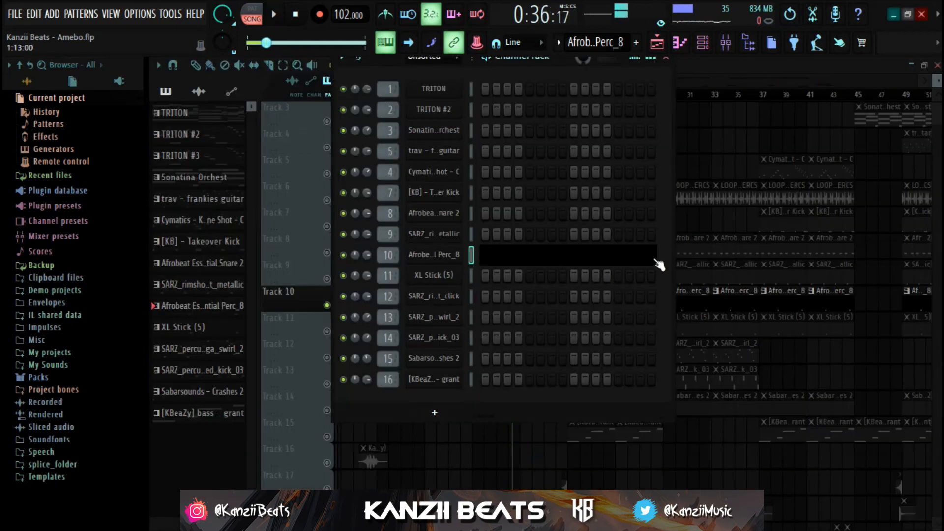
key(F6)
- Set the song position to bar 13, open the XL Stick (5) pattern on Track 11 and play its double hits
click(474, 95)
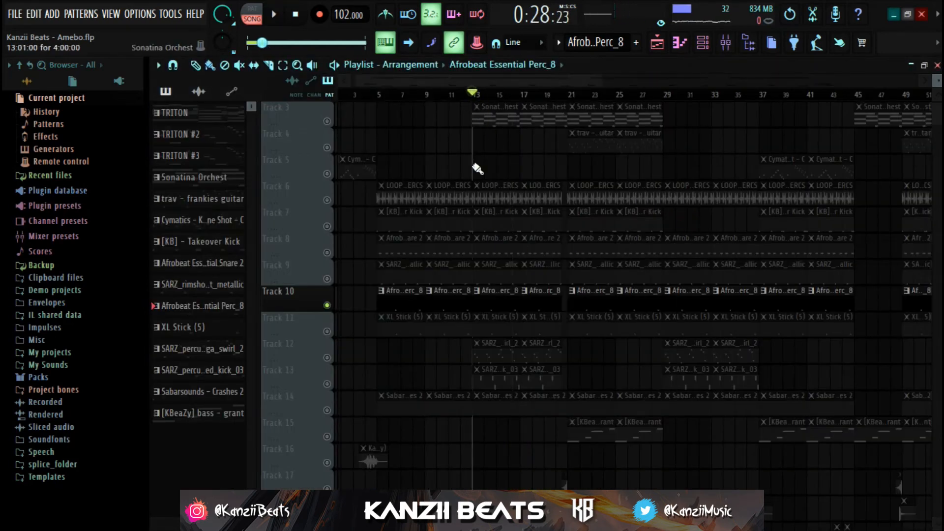
double_click(481, 320)
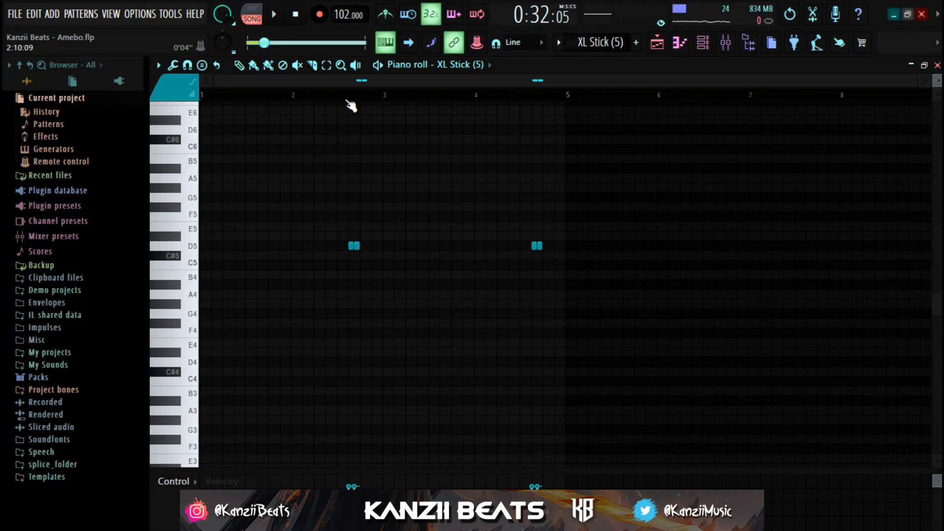
key(space)
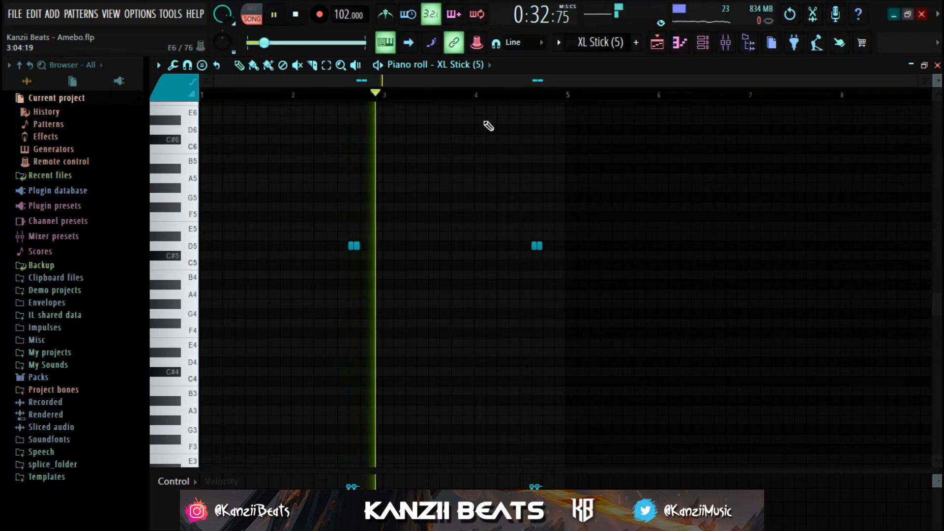
- Close the XL Stick (5) pattern and reopen the Afrobeat Essential Perc_8 pattern to compare the note placement
key(Escape)
right_click(689, 224)
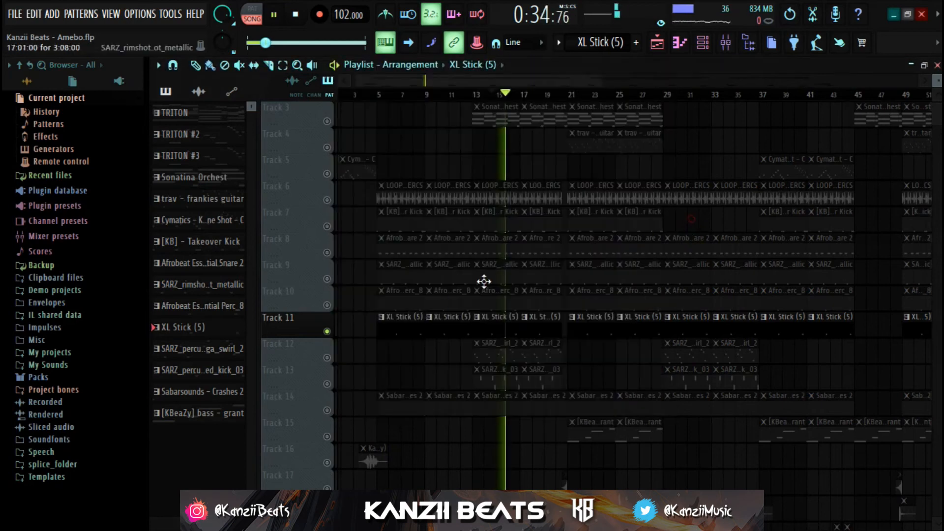
double_click(481, 307)
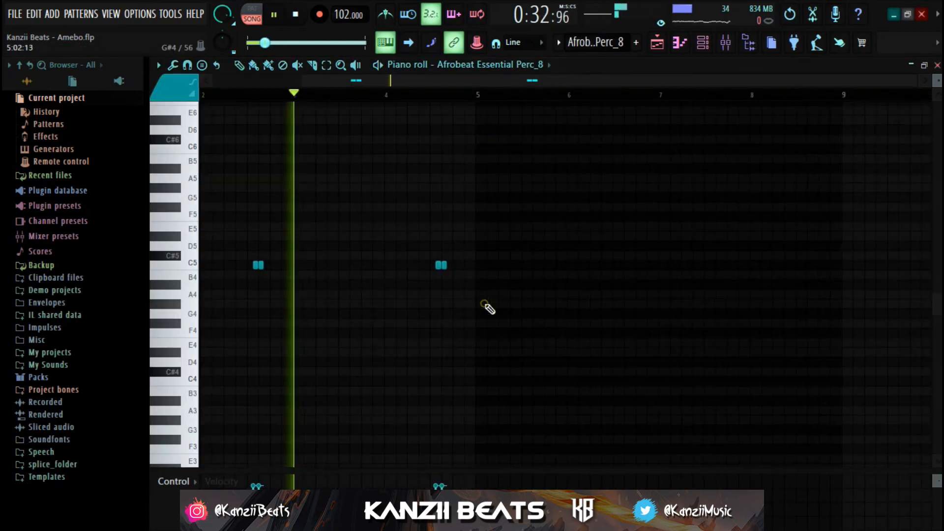
- Play the Afrobeat Essential Perc_8 pattern around bar 3, close its piano roll and stop playback
click(316, 94)
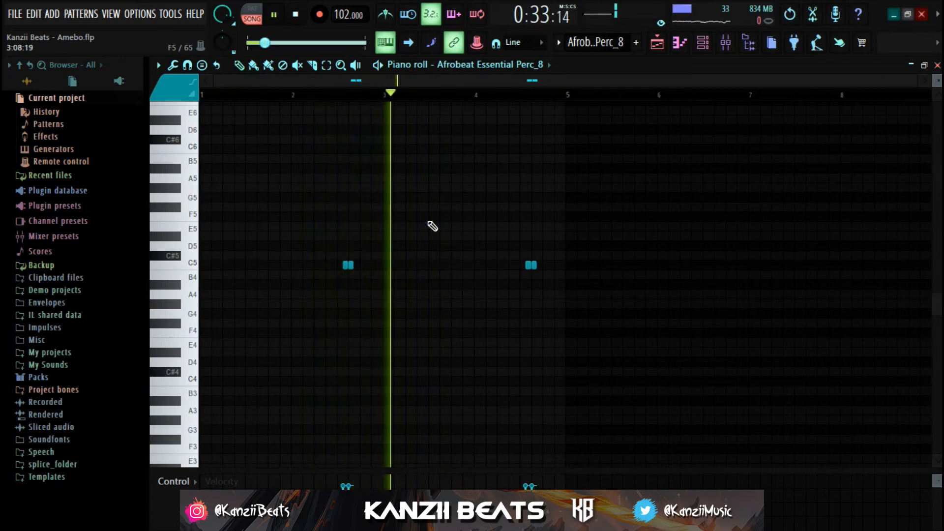
key(Escape)
key(Escape)
scroll(449, 383, down, 2)
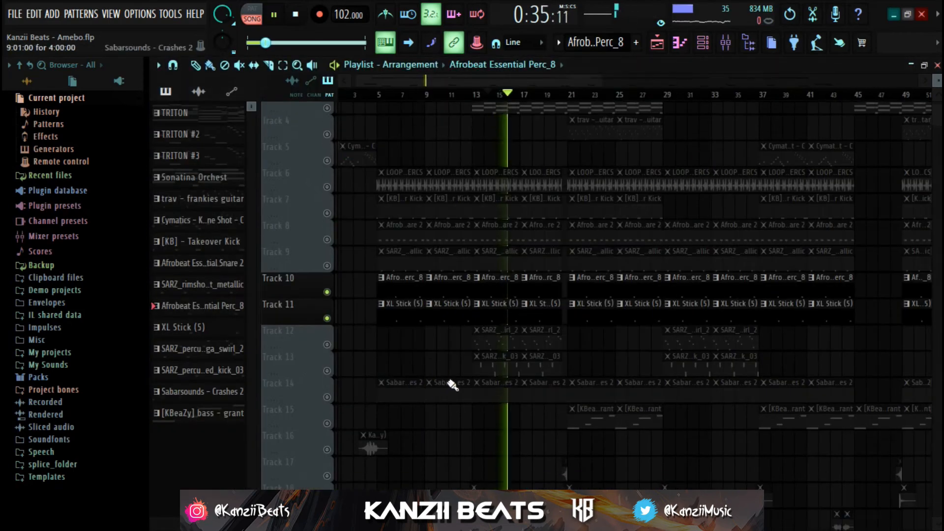
key(space)
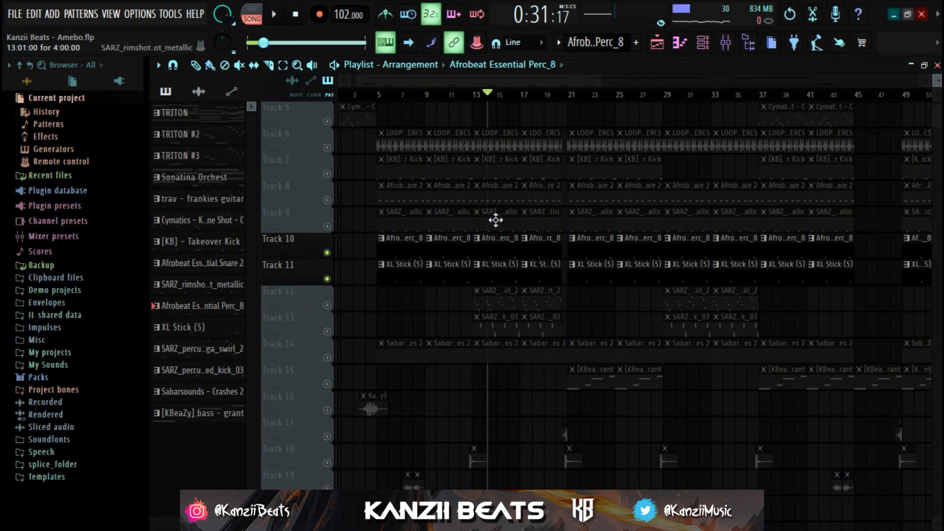
- Set the song position to bar 13, solo Track 12 and open its conga swirl percussion pattern
click(474, 95)
ctrl+click(327, 305)
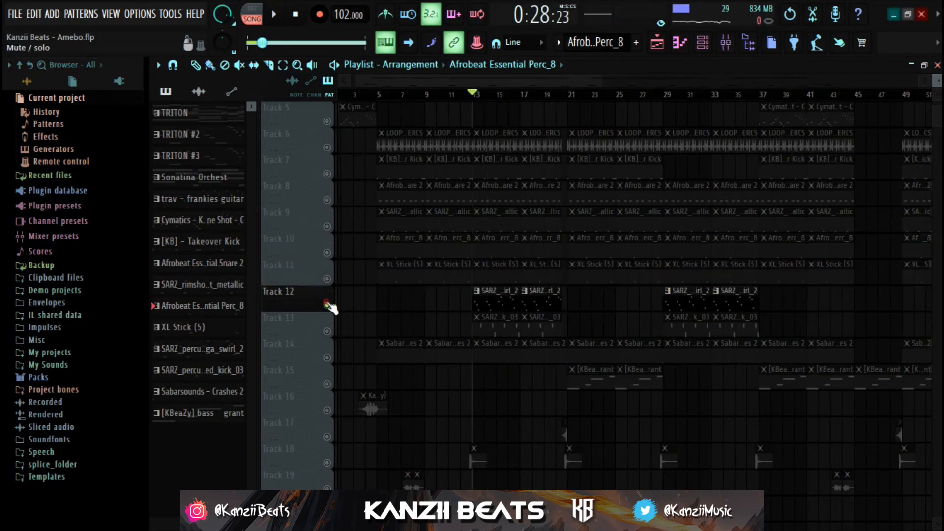
double_click(497, 297)
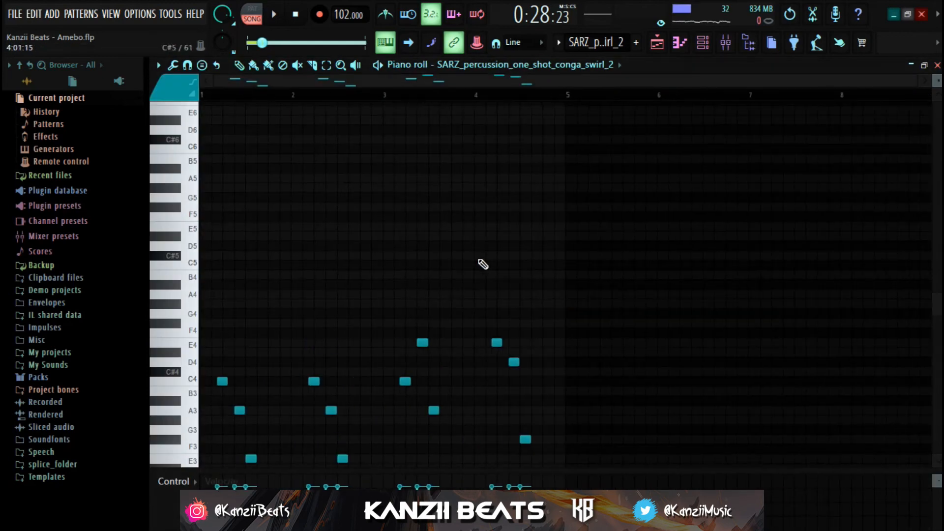
scroll(483, 265, down, 5)
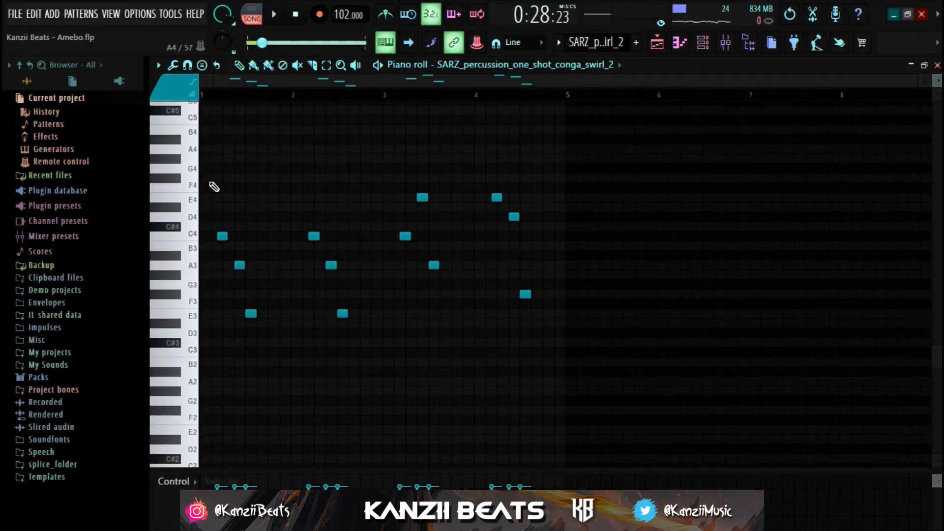
- Transpose the conga swirl notes up an octave, play a short bit and transpose them back down
scroll(276, 241, up, 1)
key(ctrl+Up)
key(space)
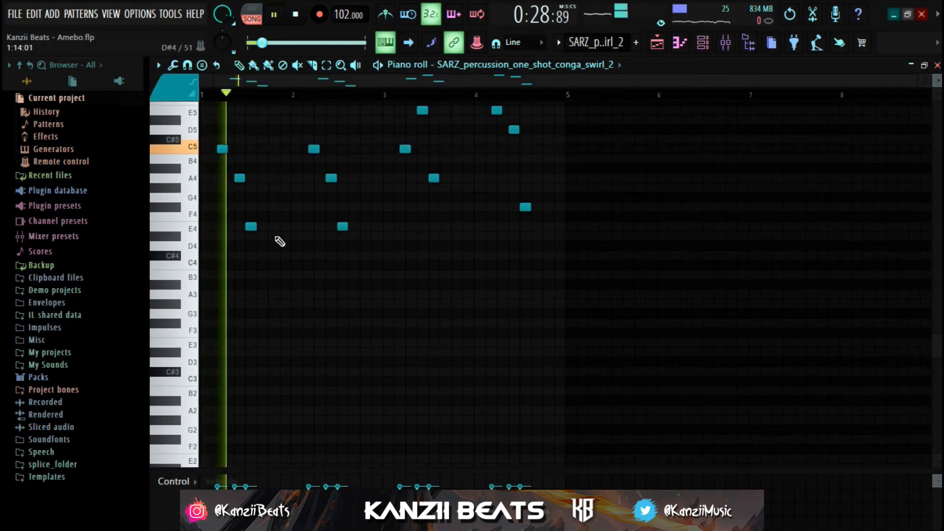
key(space)
key(ctrl+Down)
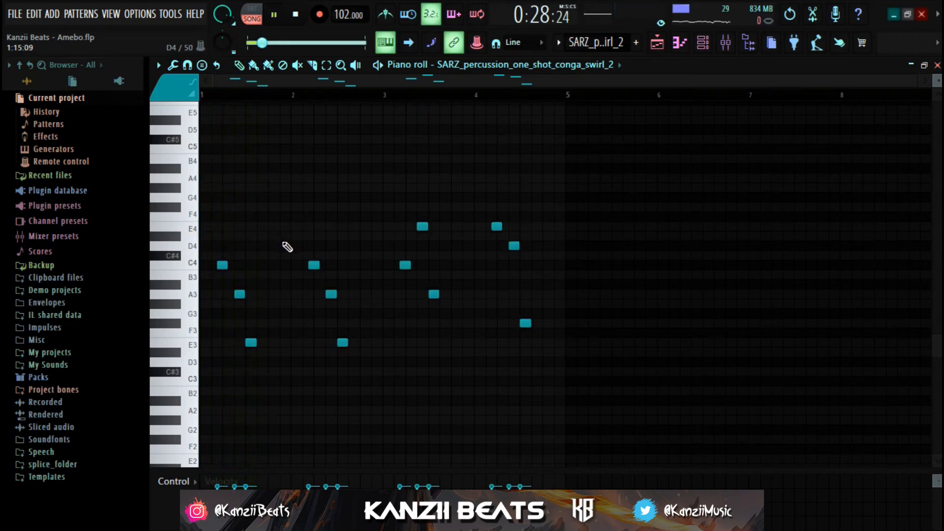
- Play the conga swirl pattern through its four bars, stop playback and close the piano roll
key(space)
scroll(287, 246, down, 2)
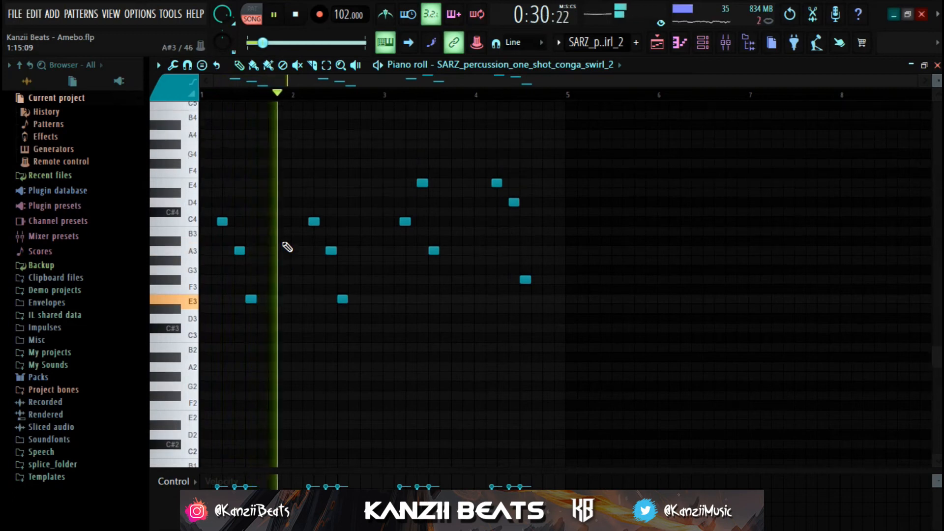
scroll(287, 247, up, 1)
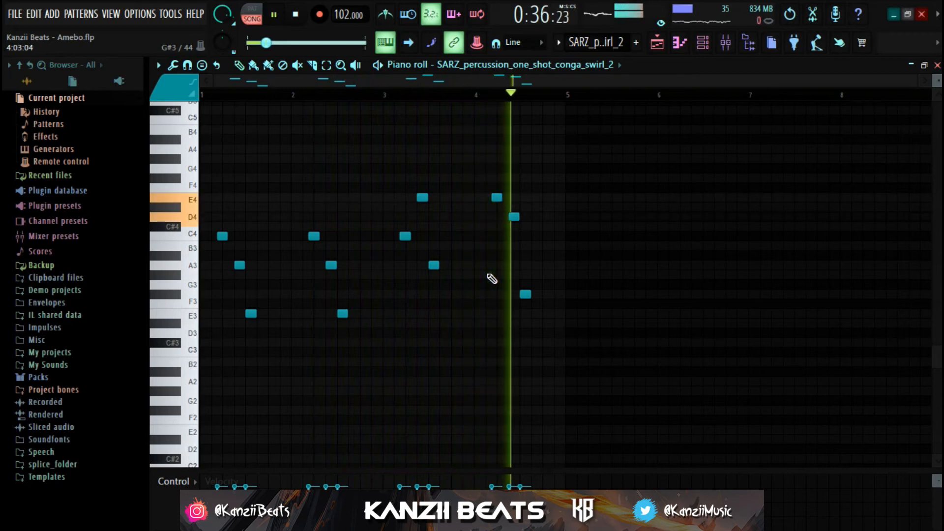
key(space)
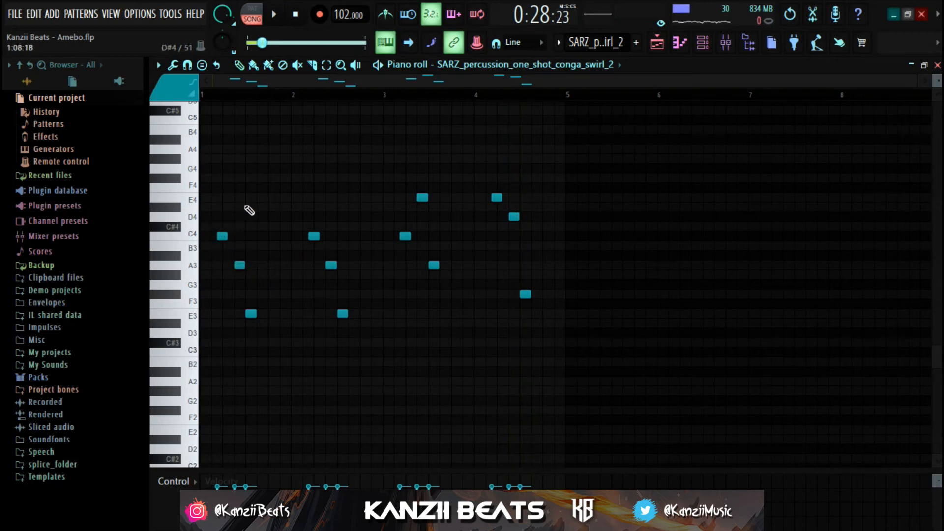
scroll(507, 303, down, 3)
scroll(182, 335, up, 6)
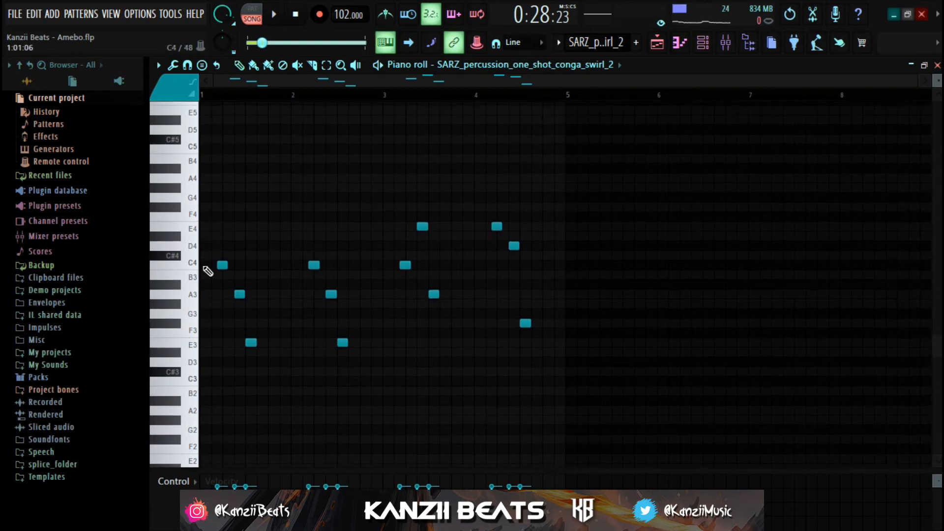
key(Escape)
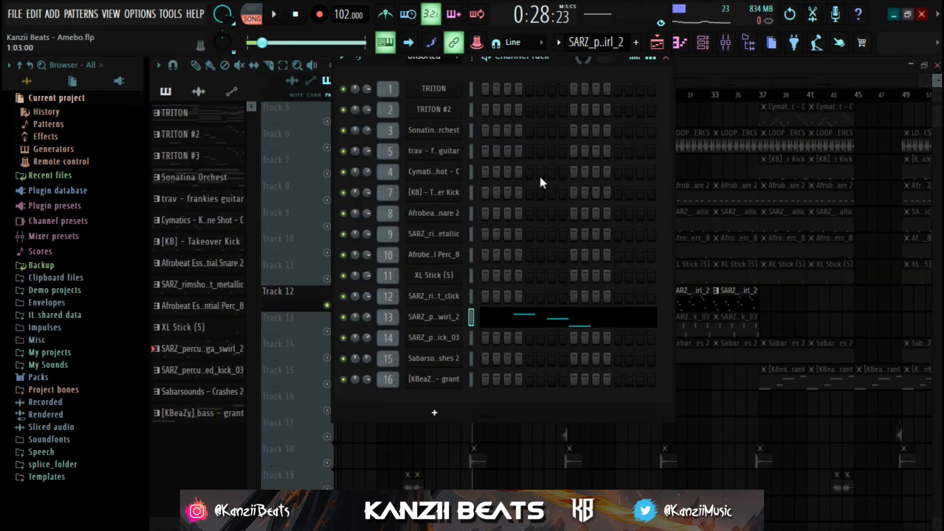
- Inspect the conga swirl channel's sample settings, close them and reopen its pattern in the piano roll
click(445, 316)
drag(433, 252, 474, 202)
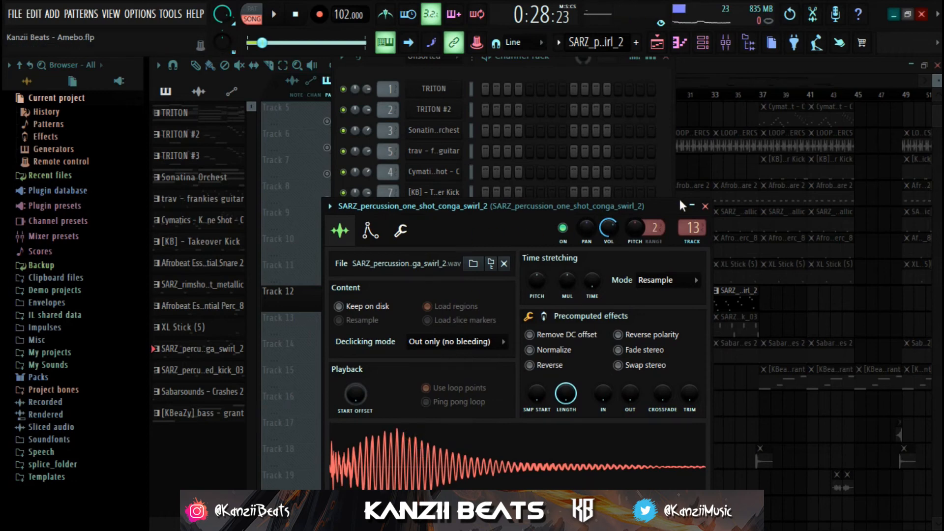
click(705, 206)
click(544, 320)
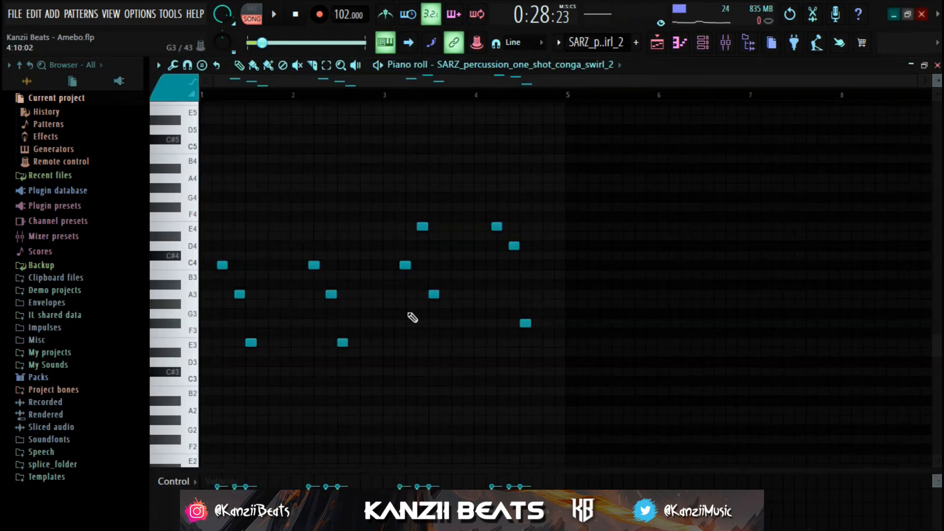
scroll(222, 294, up, 1)
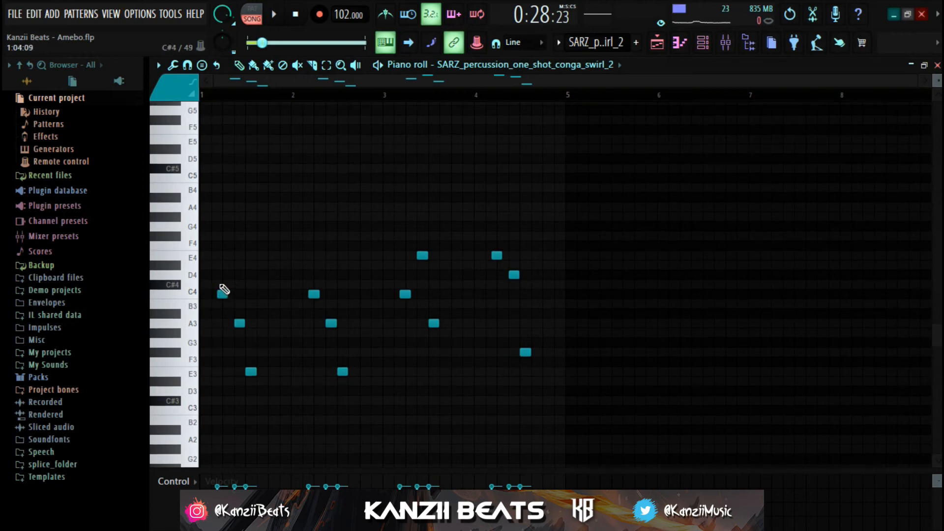
- Reopen the conga swirl channel settings from the channel rack and show the miscellaneous functions with the root note keyboard
click(703, 43)
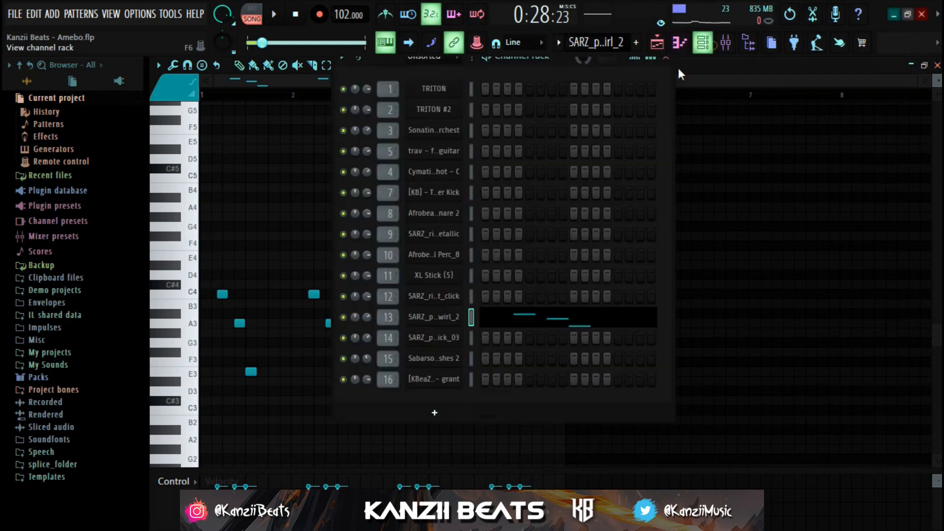
click(424, 337)
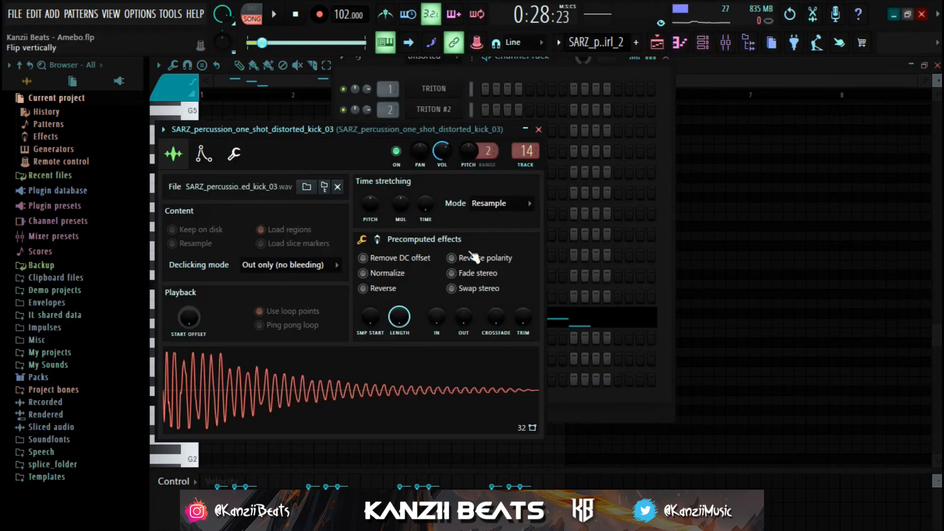
key(Escape)
click(448, 319)
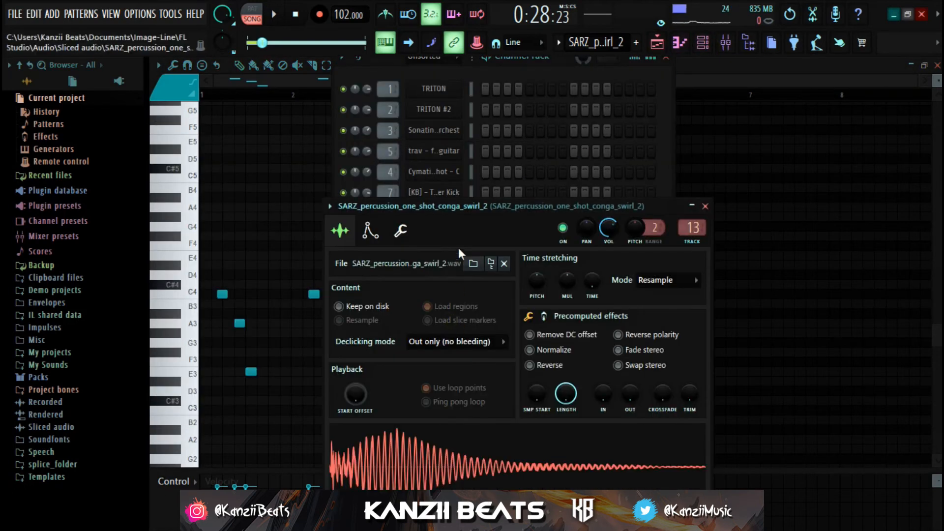
click(400, 231)
drag(474, 203, 490, 127)
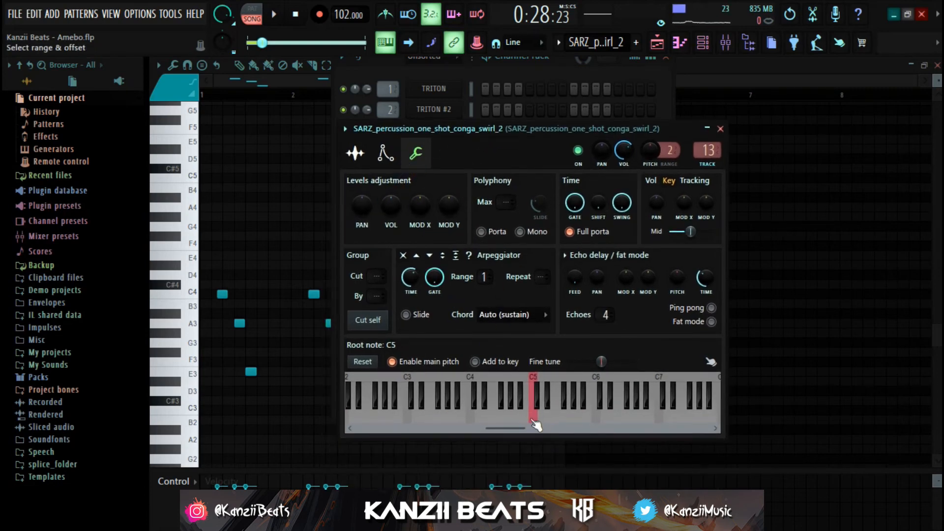
- Try F4 as the conga swirl sample's root note, restore it to C5 and close the channel settings
right_click(497, 414)
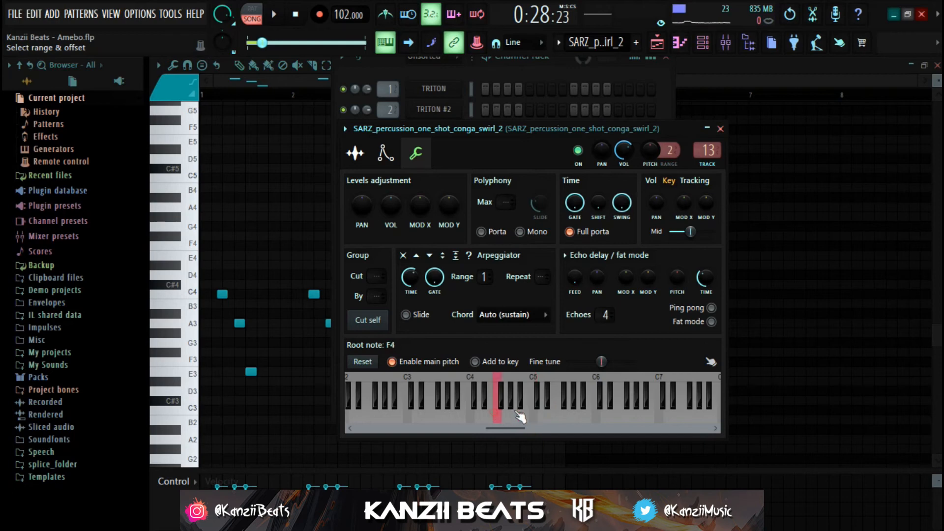
right_click(514, 414)
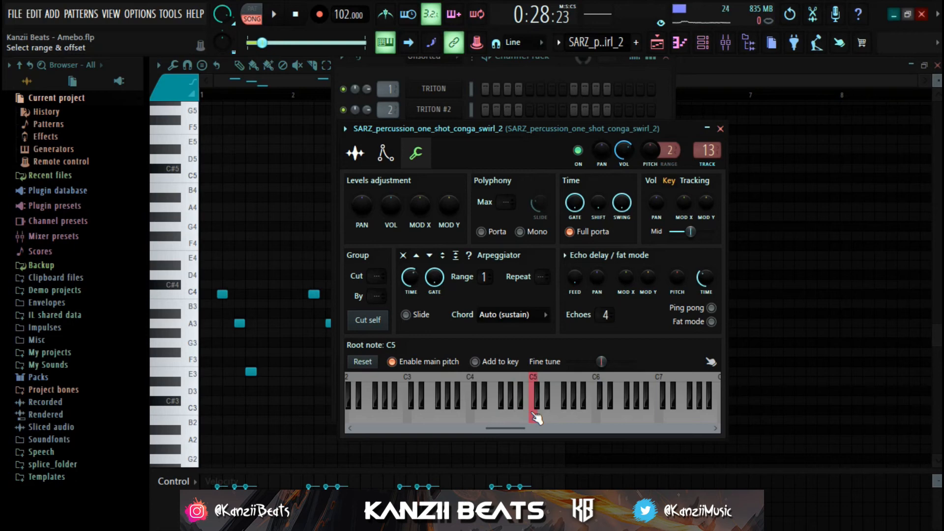
key(Escape)
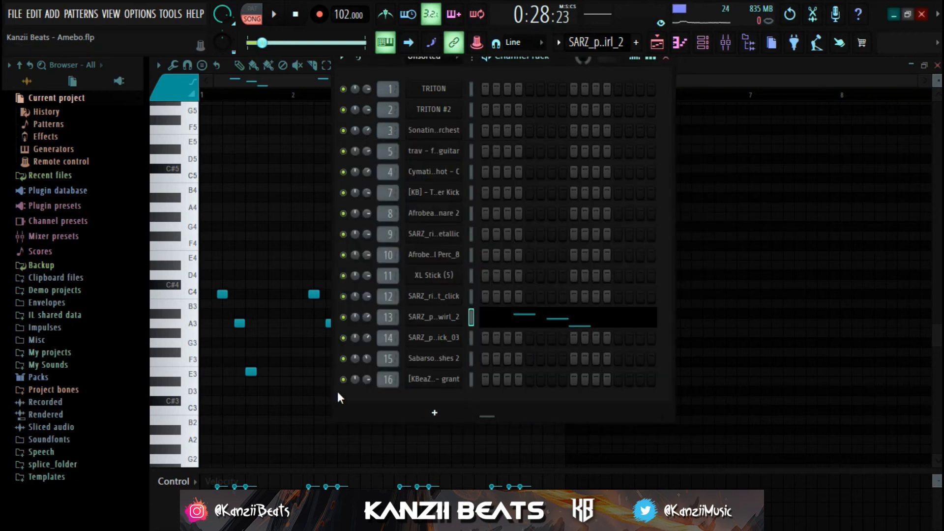
- Unmute Track 13 in the playlist, play its distorted kick pattern in the piano roll and close it
key(F6)
scroll(295, 366, down, 1)
key(F5)
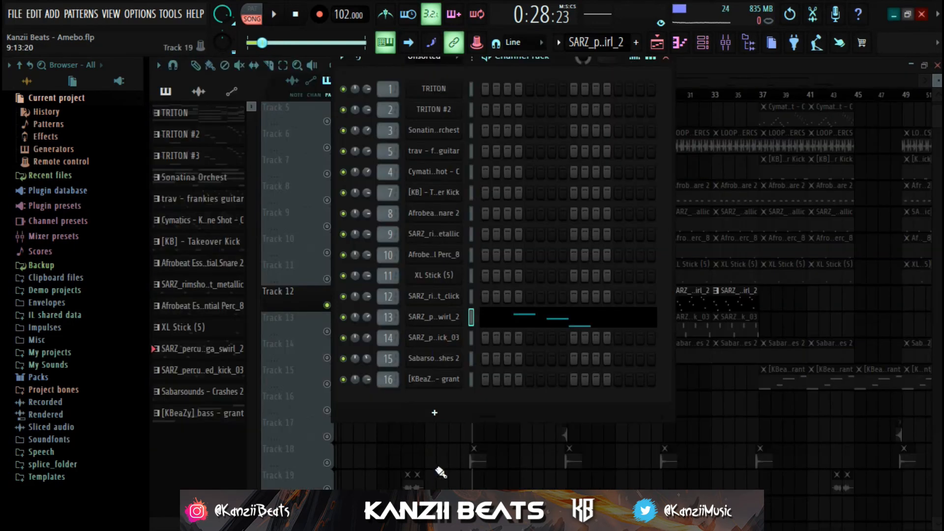
click(327, 331)
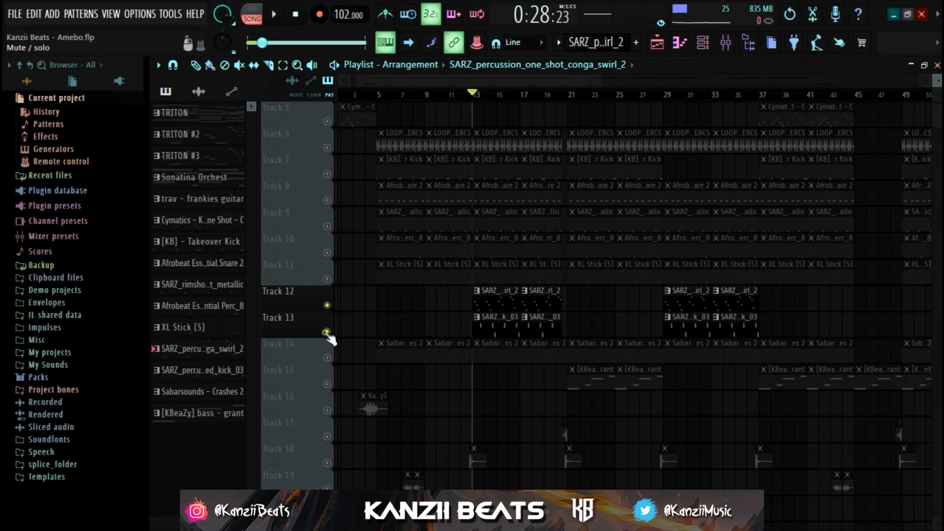
double_click(484, 322)
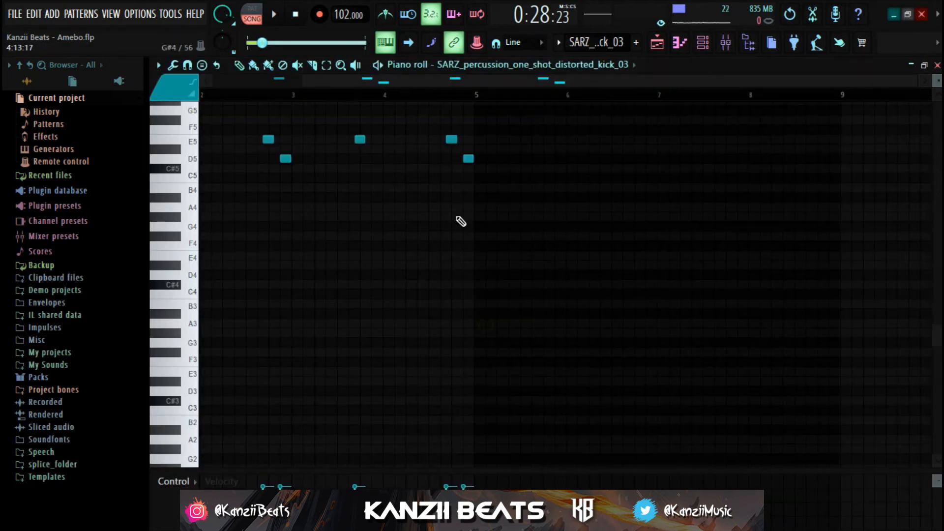
key(space)
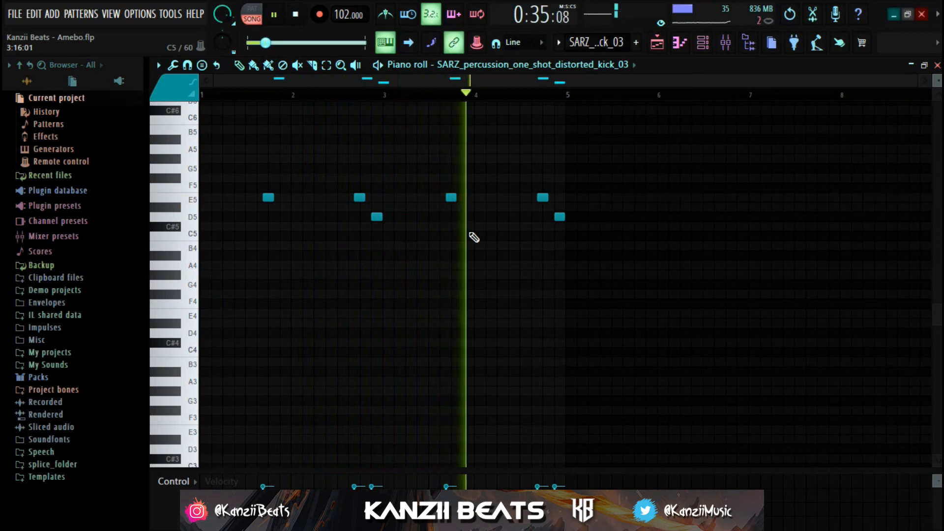
scroll(549, 241, up, 1)
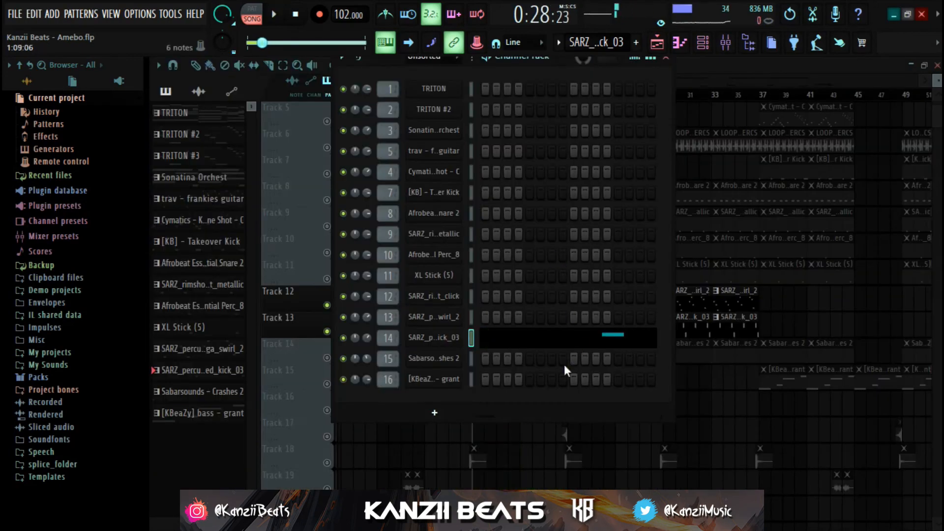
right_click(513, 429)
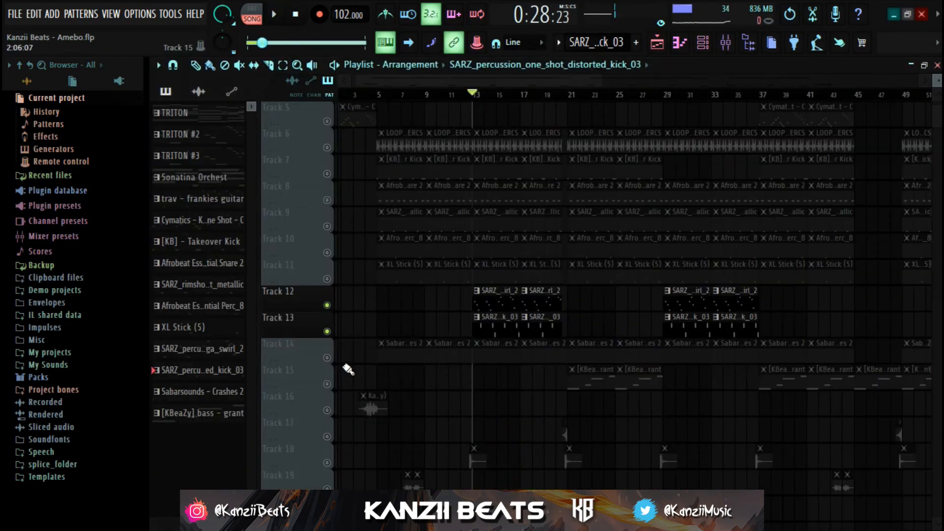
- Solo Track 14, open the Sabarsounds - Crashes 2 pattern, play its crash hit and close the piano roll
click(327, 358)
double_click(506, 350)
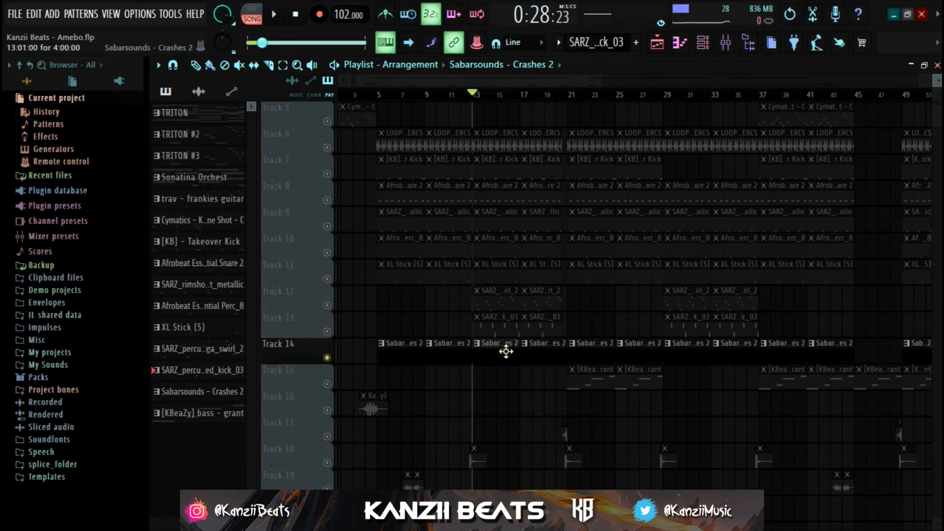
key(space)
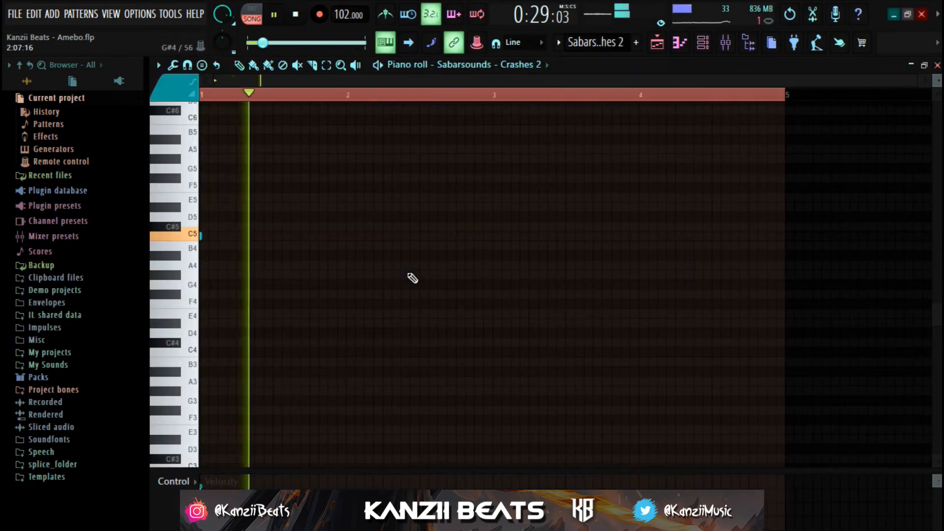
key(F7)
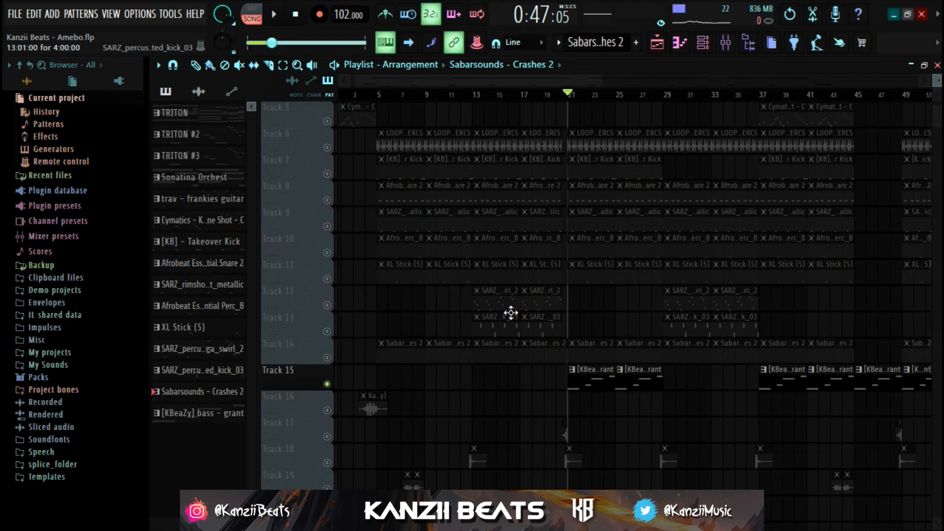
- Open the [KBeaZy] bass - grant pattern on Track 15 and play its bass notes in the piano roll
double_click(585, 386)
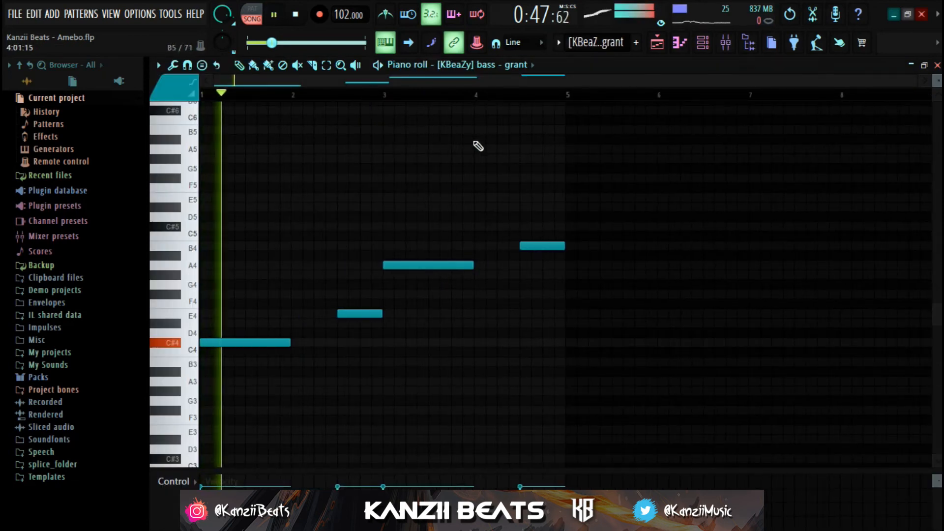
scroll(399, 245, down, 5)
scroll(370, 274, up, 2)
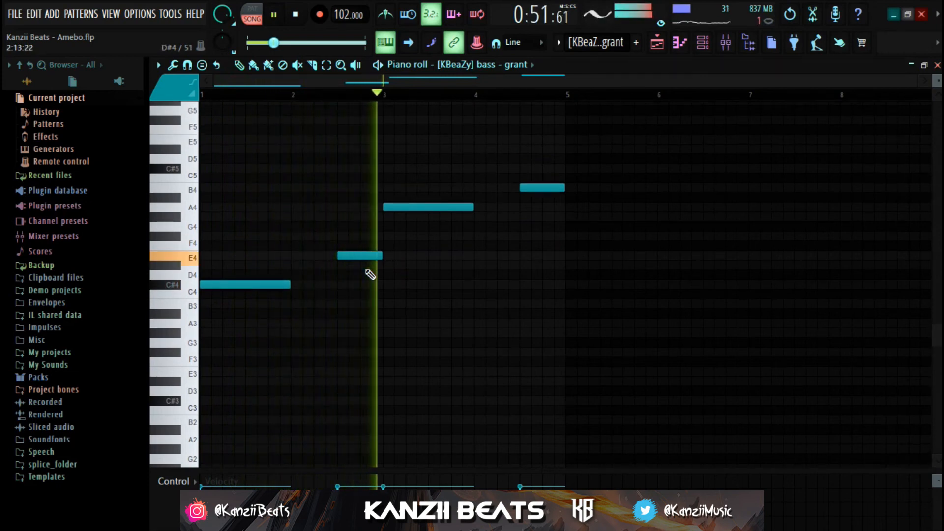
scroll(371, 275, up, 2)
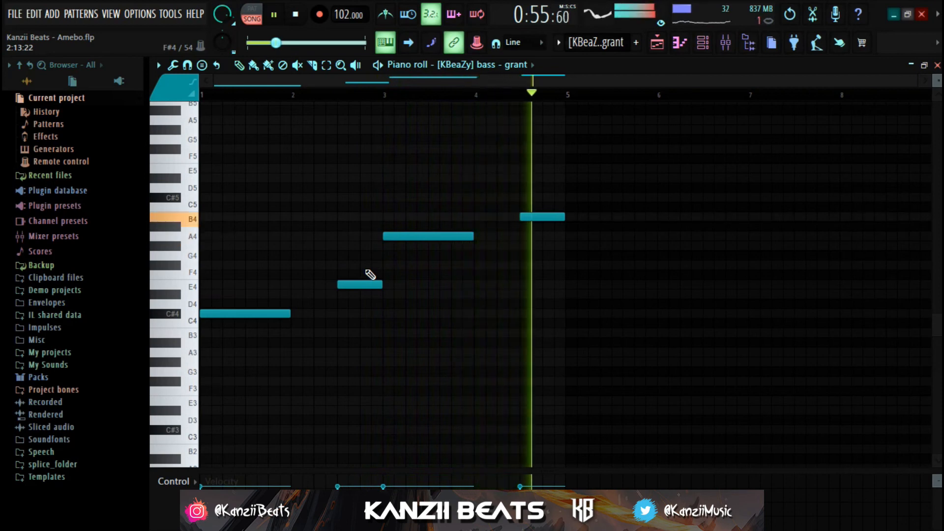
- Review the range of notes in the [KBeaZy] bass - grant pattern during playback, and stop the playback
scroll(373, 302, down, 2)
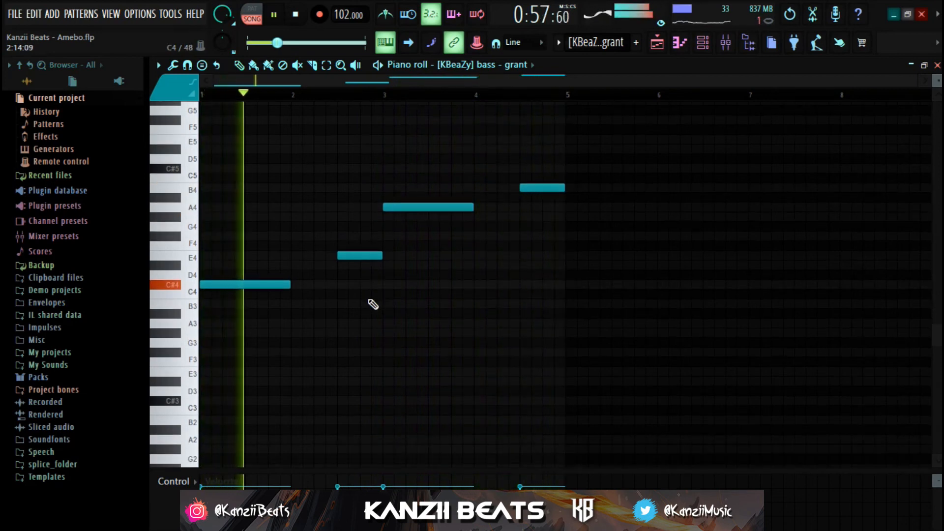
scroll(373, 305, up, 2)
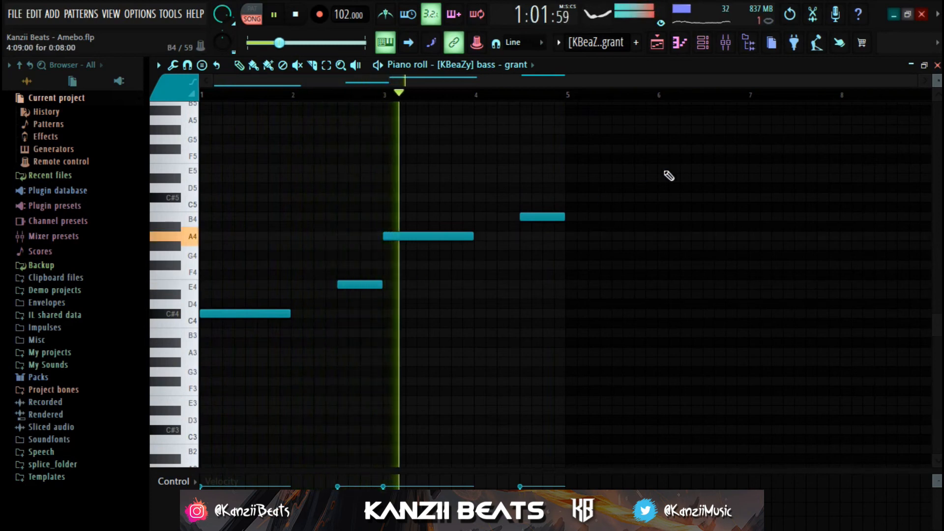
key(space)
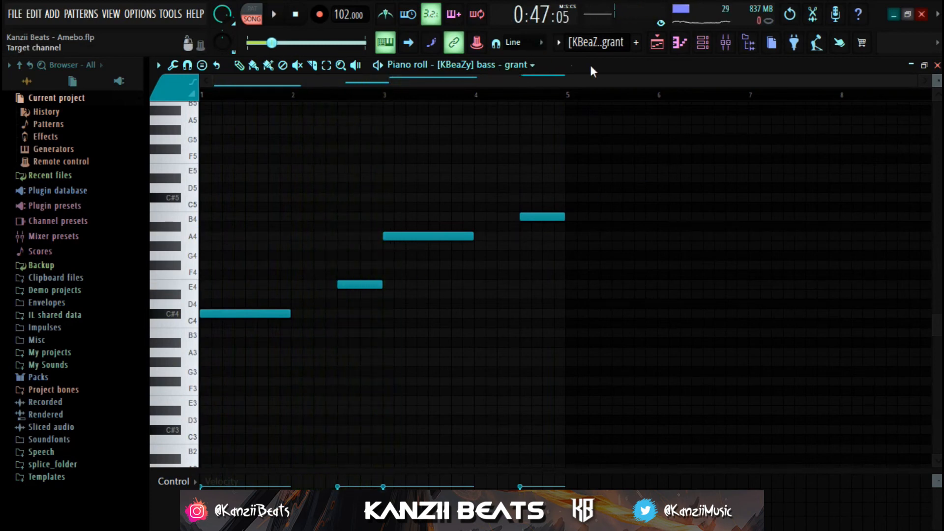
- Open the [KBeaZy] bass - grant channel settings, review the sample waveform and volume envelope, and close the settings and channel rack
click(704, 43)
click(429, 387)
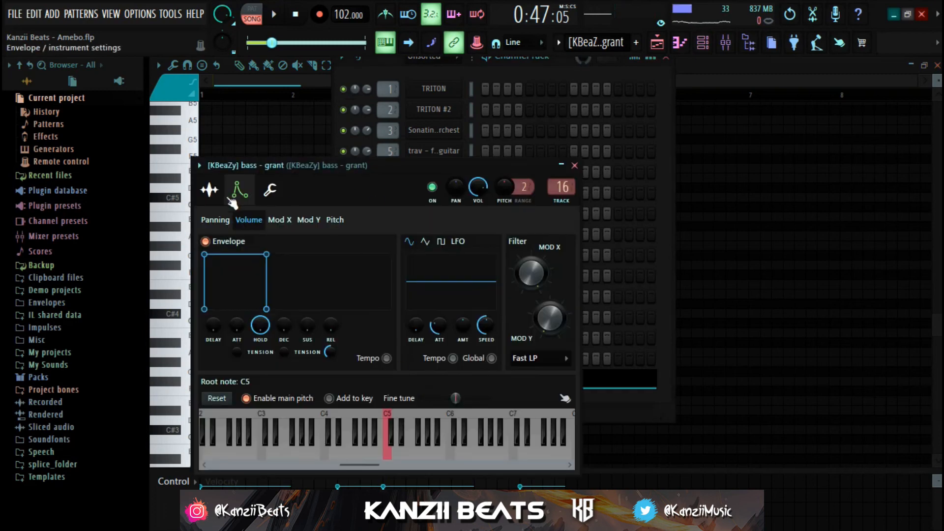
click(209, 190)
drag(400, 166, 435, 158)
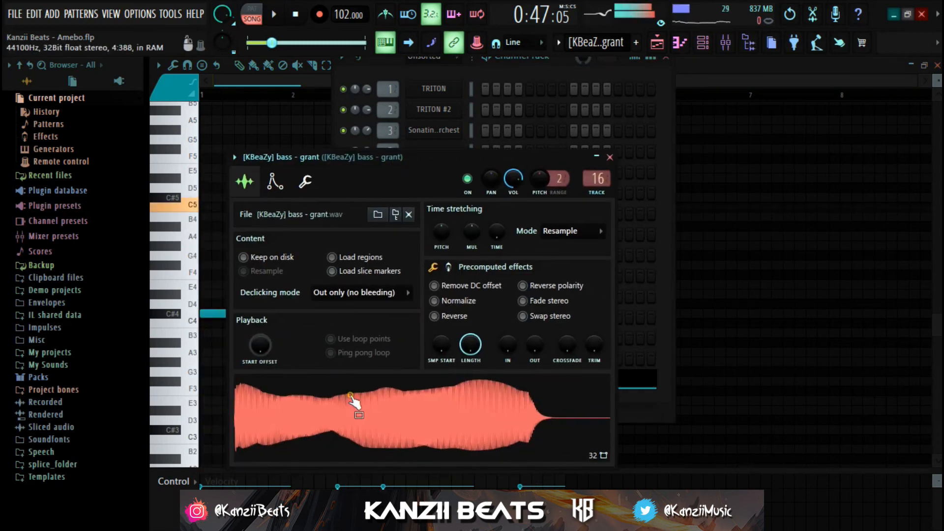
click(281, 192)
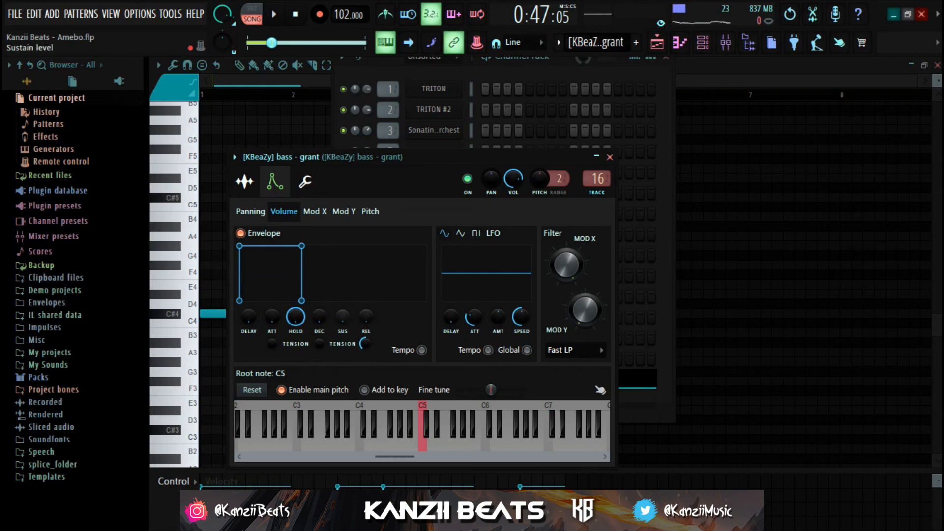
click(610, 158)
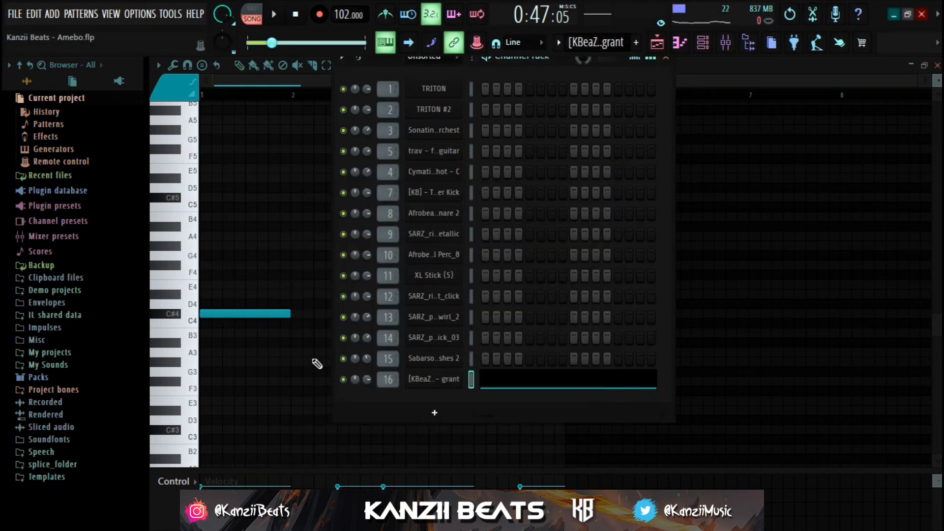
right_click(248, 346)
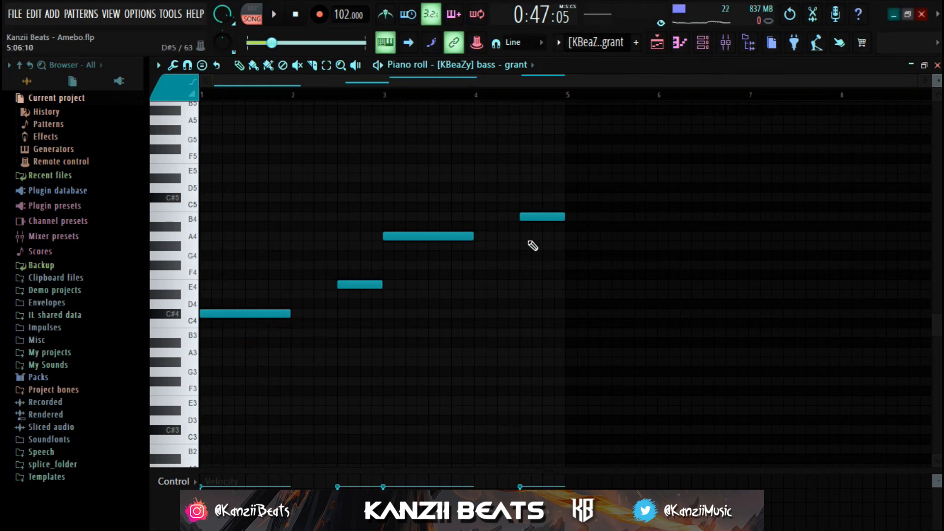
- Unmute Track 7 alongside Track 15 in the playlist and play the bass pattern with the Takeover Kick in the piano roll
key(F7)
right_click(416, 448)
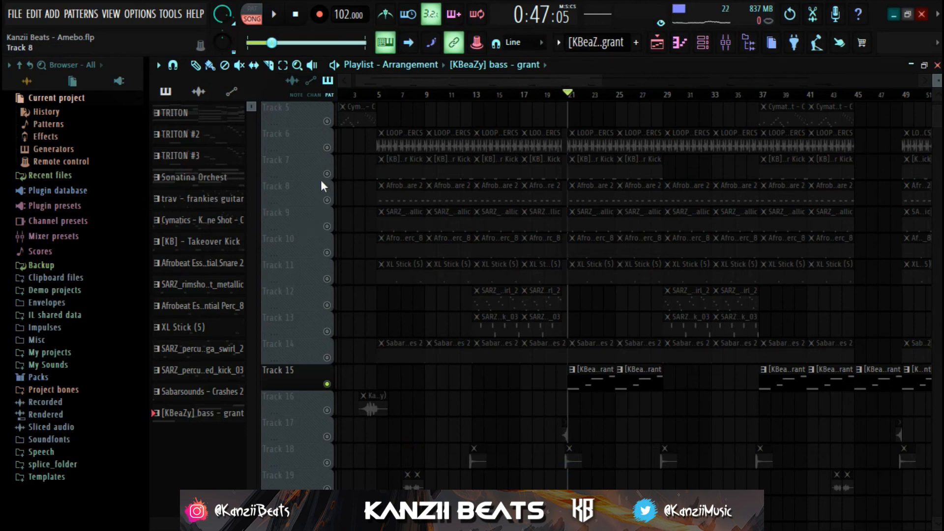
click(333, 175)
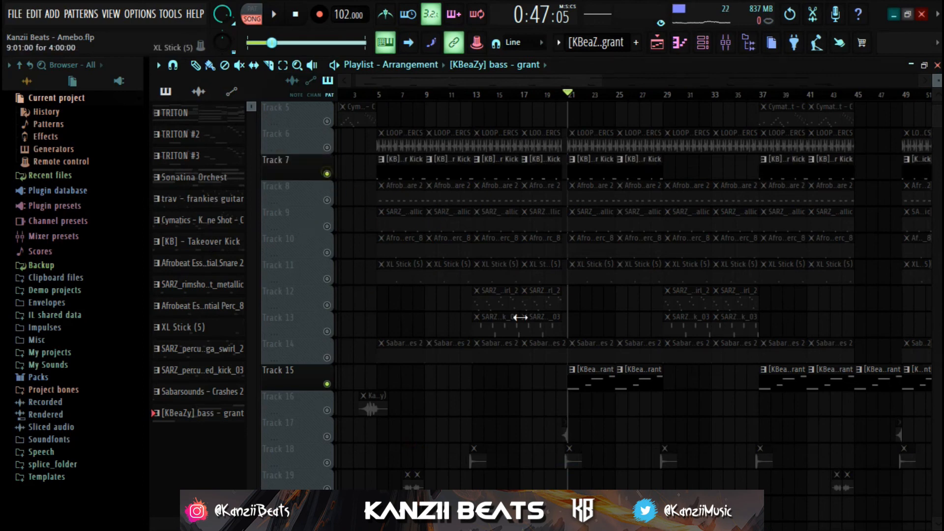
double_click(600, 383)
key(space)
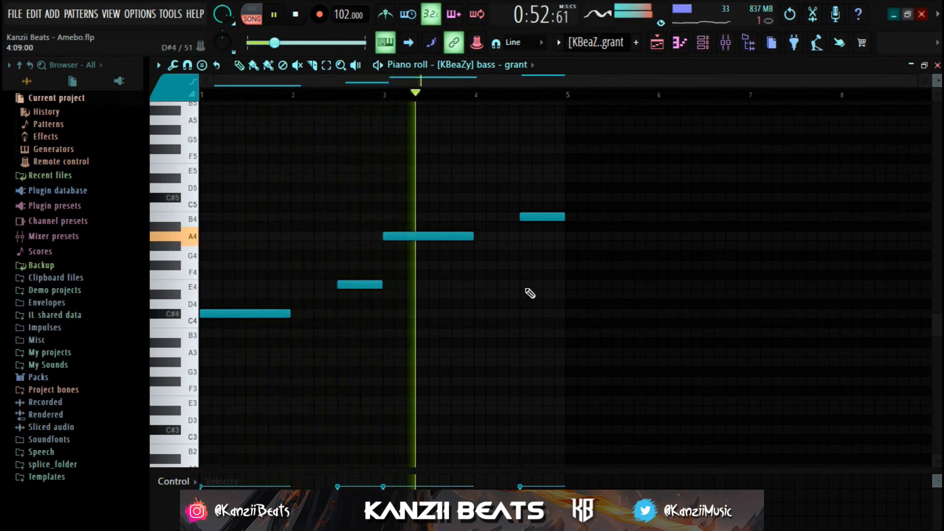
scroll(527, 293, up, 1)
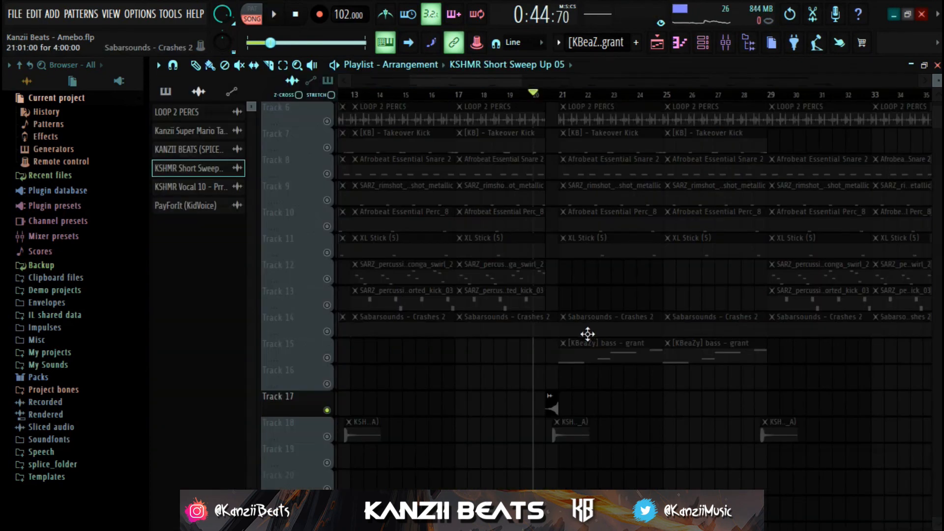
- Locate the transition clips before bar 21 on Tracks 17 and 18 and play the soloed KSHMR Short Sweep Up 05
scroll(583, 333, down, 2)
scroll(447, 350, up, 4)
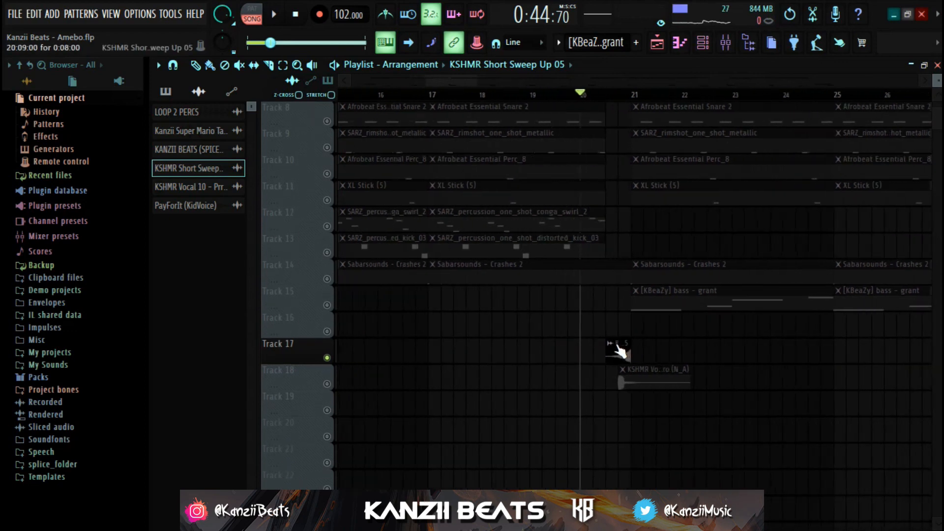
click(641, 383)
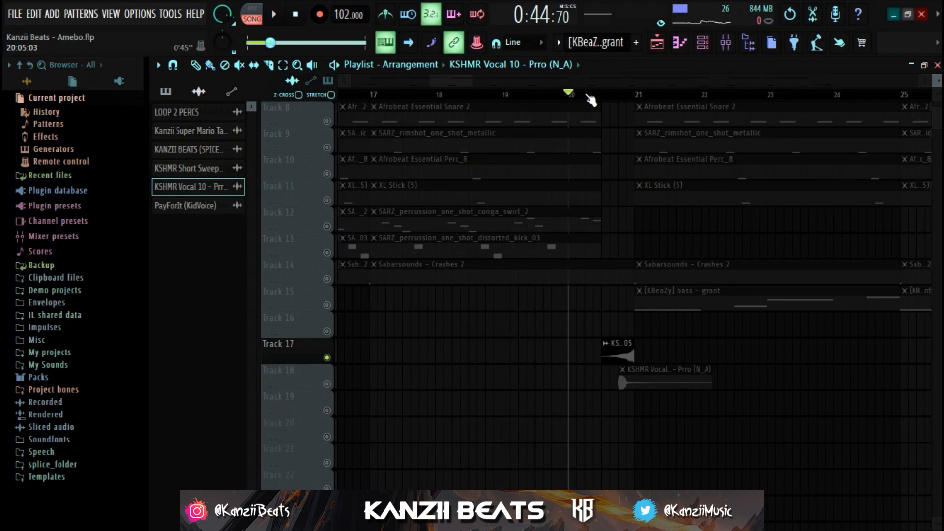
key(space)
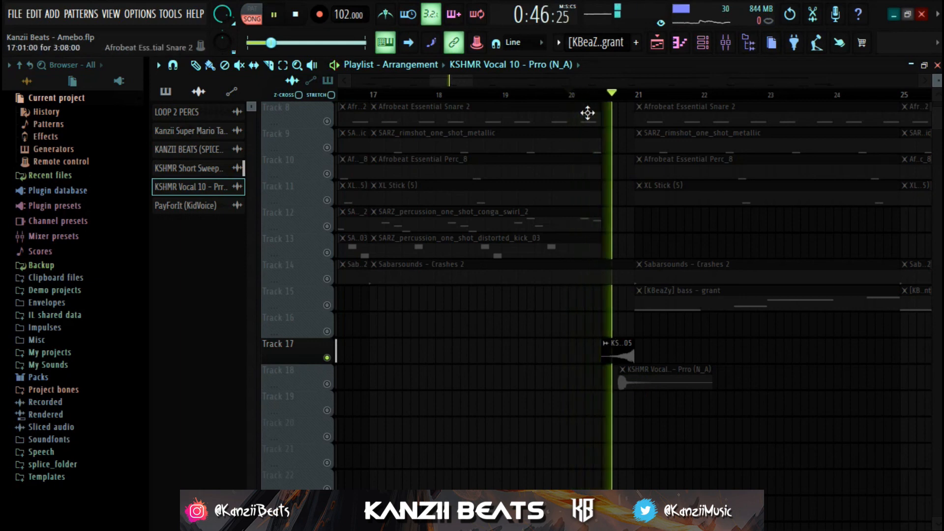
key(space)
- Open the KSHMR Short Sweep Up 05 clip's sample settings, review its waveform and close the settings
double_click(615, 353)
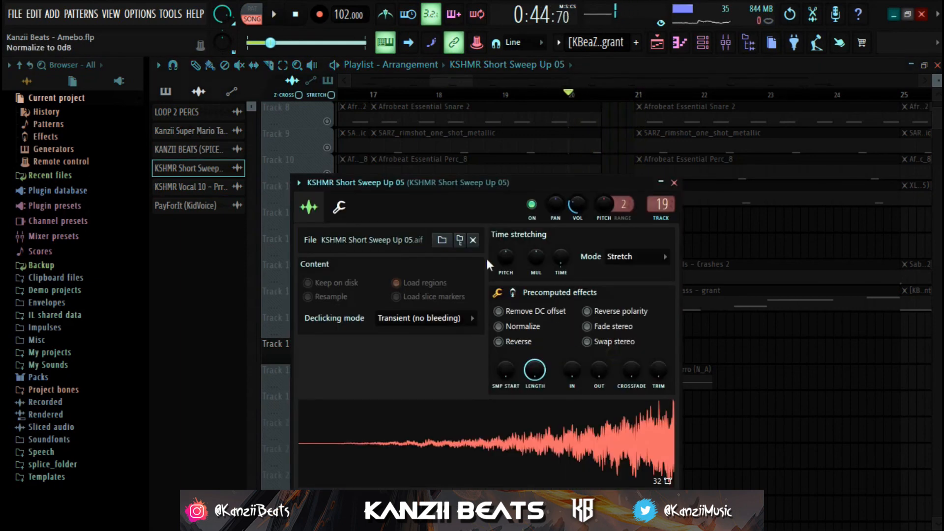
click(674, 183)
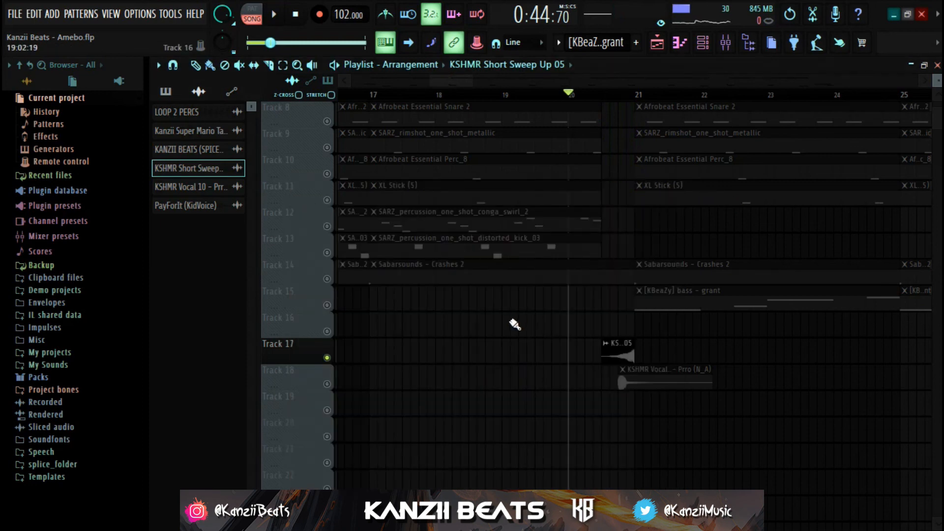
key(space)
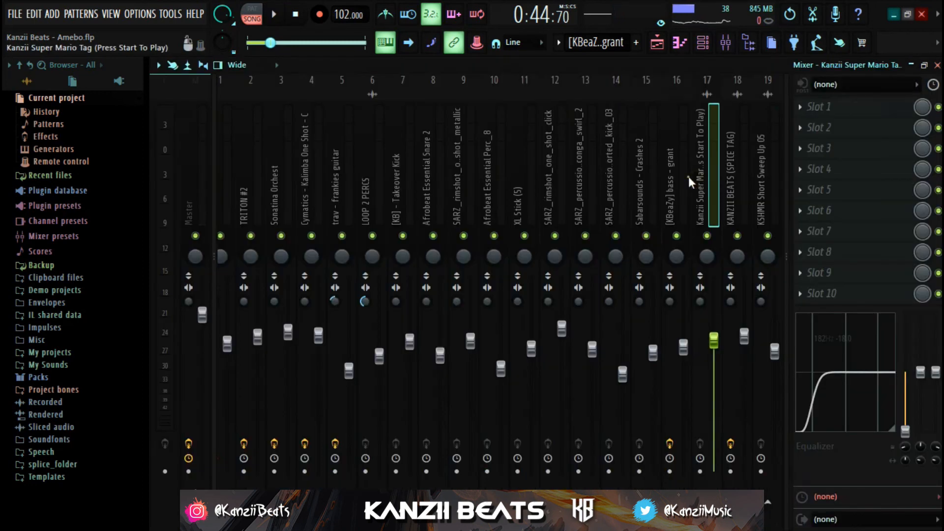
- Check the mixer effect slots for the [KBeaZy] bass - grant, SPICE TAG, KSHMR Short Sweep Up 05 and LOOP 2 PERCS inserts
click(685, 177)
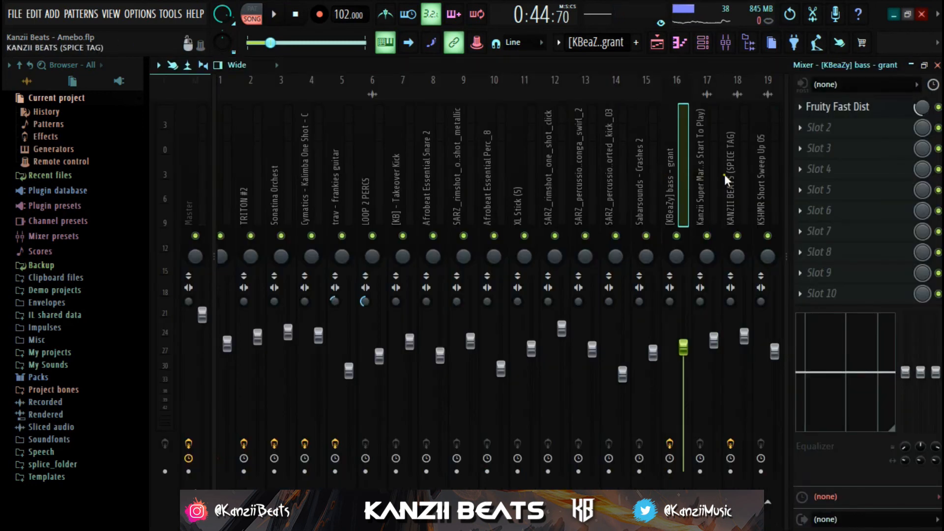
click(730, 175)
click(756, 173)
click(379, 161)
scroll(379, 160, up, 1)
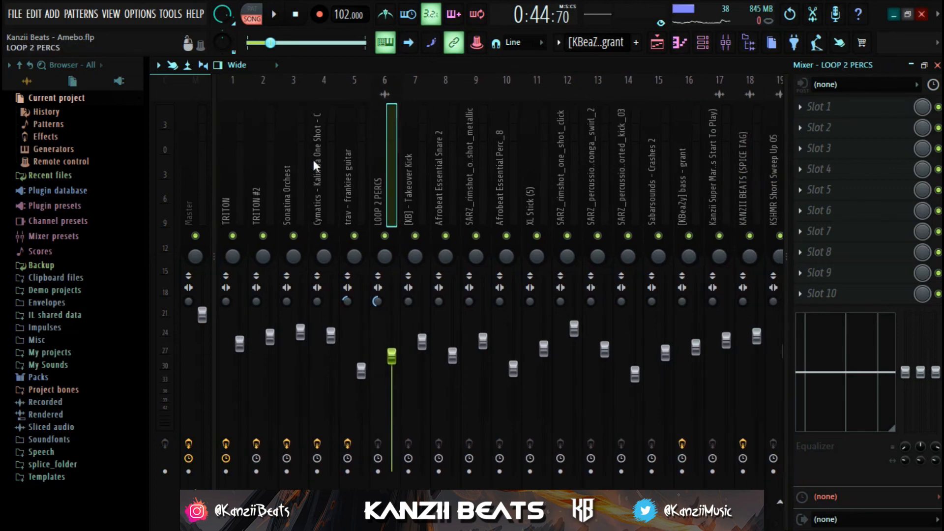
- Select the Master insert in the mixer, review its Fruity Limiter settings and close the plugin
click(199, 158)
click(863, 111)
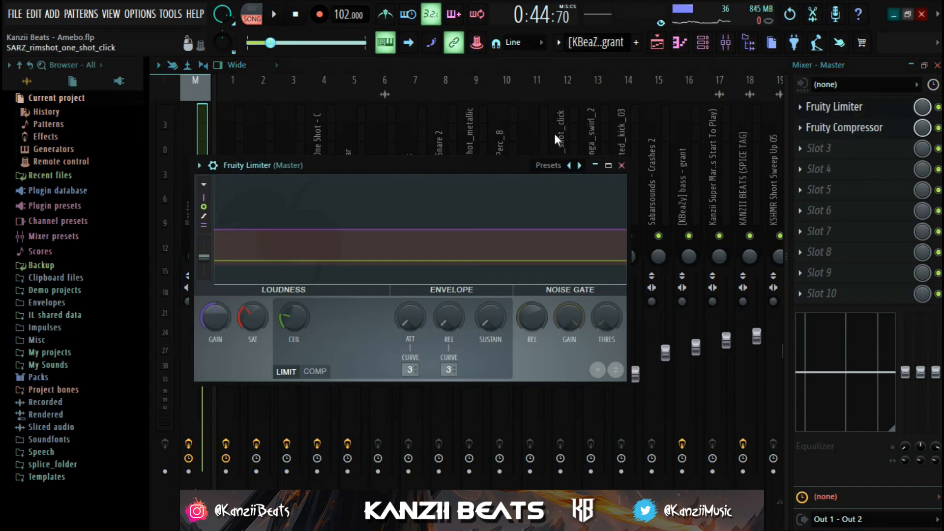
drag(488, 161, 574, 128)
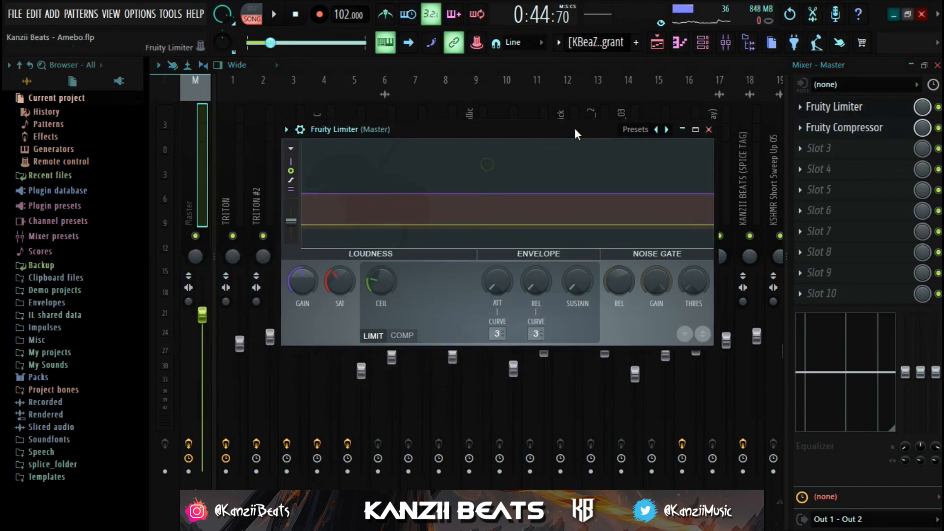
click(709, 129)
- Examine the Master's Fruity Compressor, check the Fruity Limiter again, close both plugins and return to the playlist
click(846, 129)
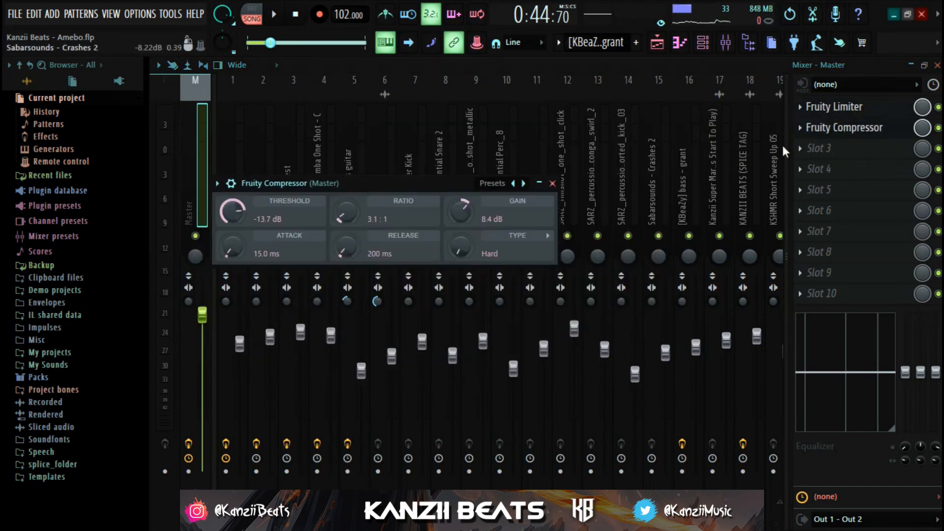
click(873, 128)
click(864, 106)
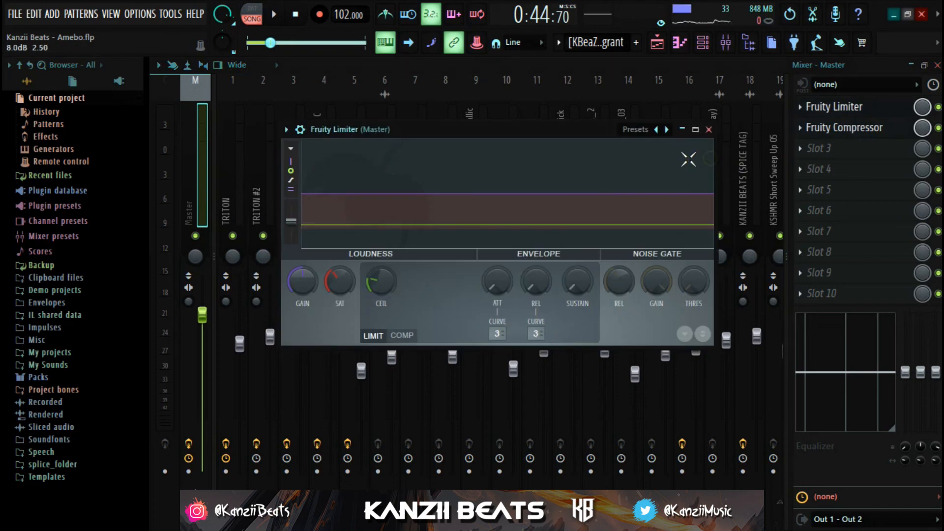
click(708, 130)
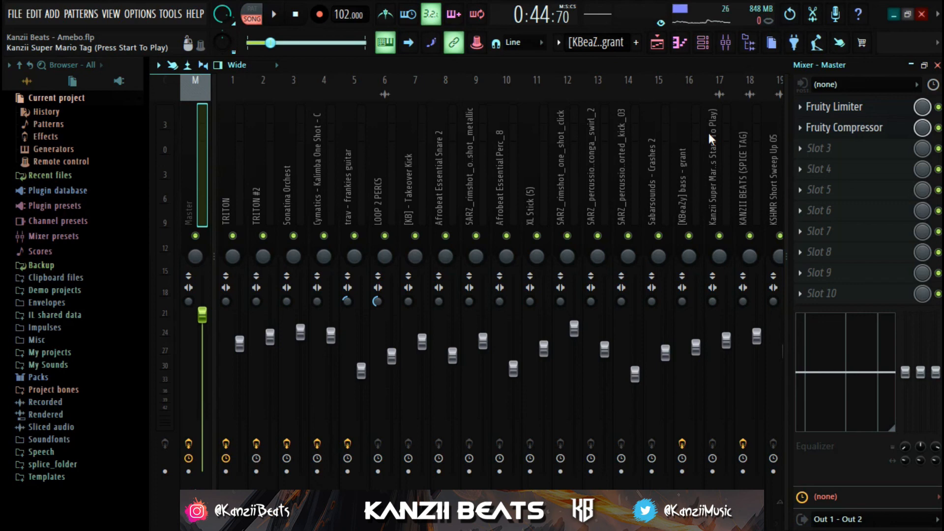
key(F5)
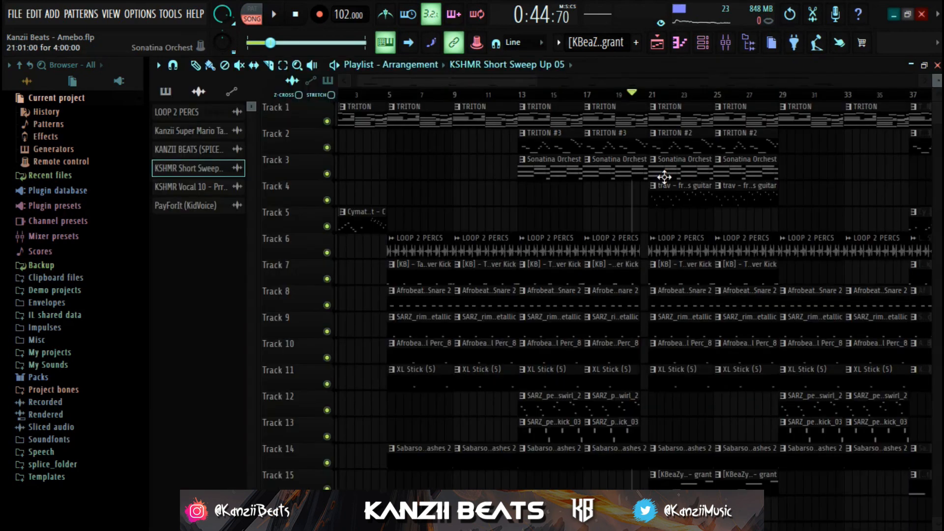